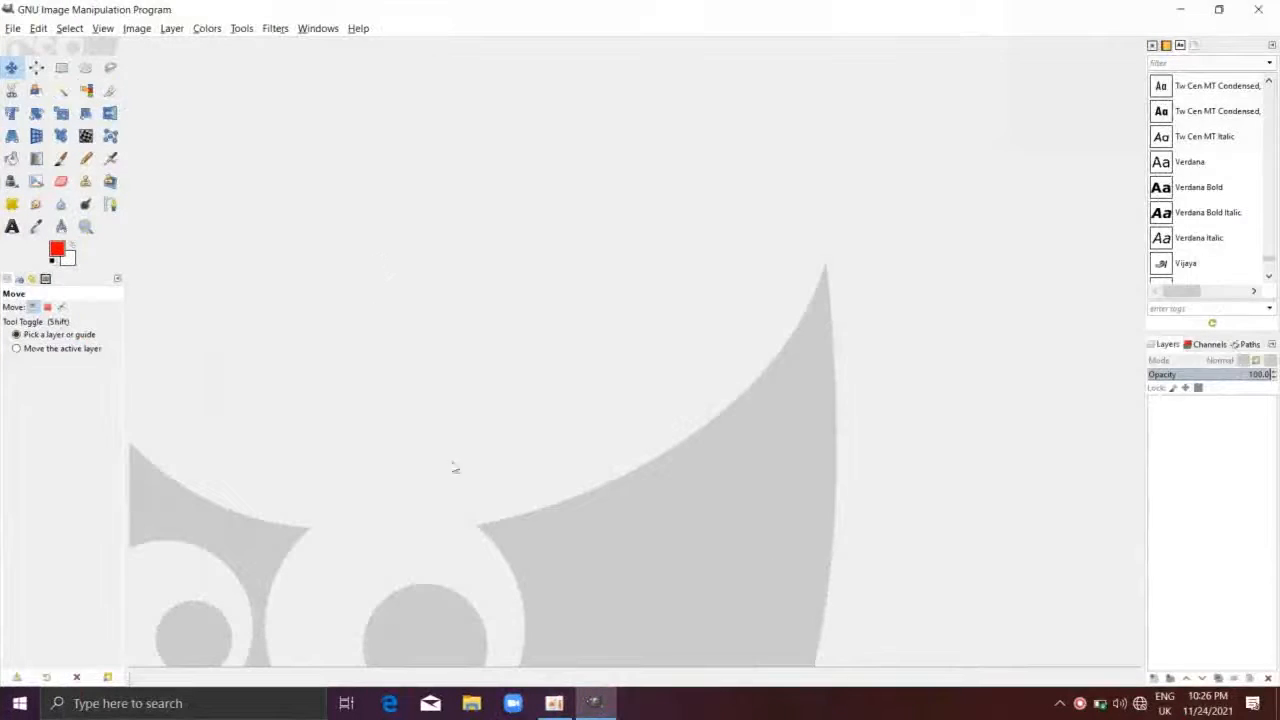
Open the image IMG-20211123-WA0052 from the I Pictures (G:) drive in GIMP
click(471, 703)
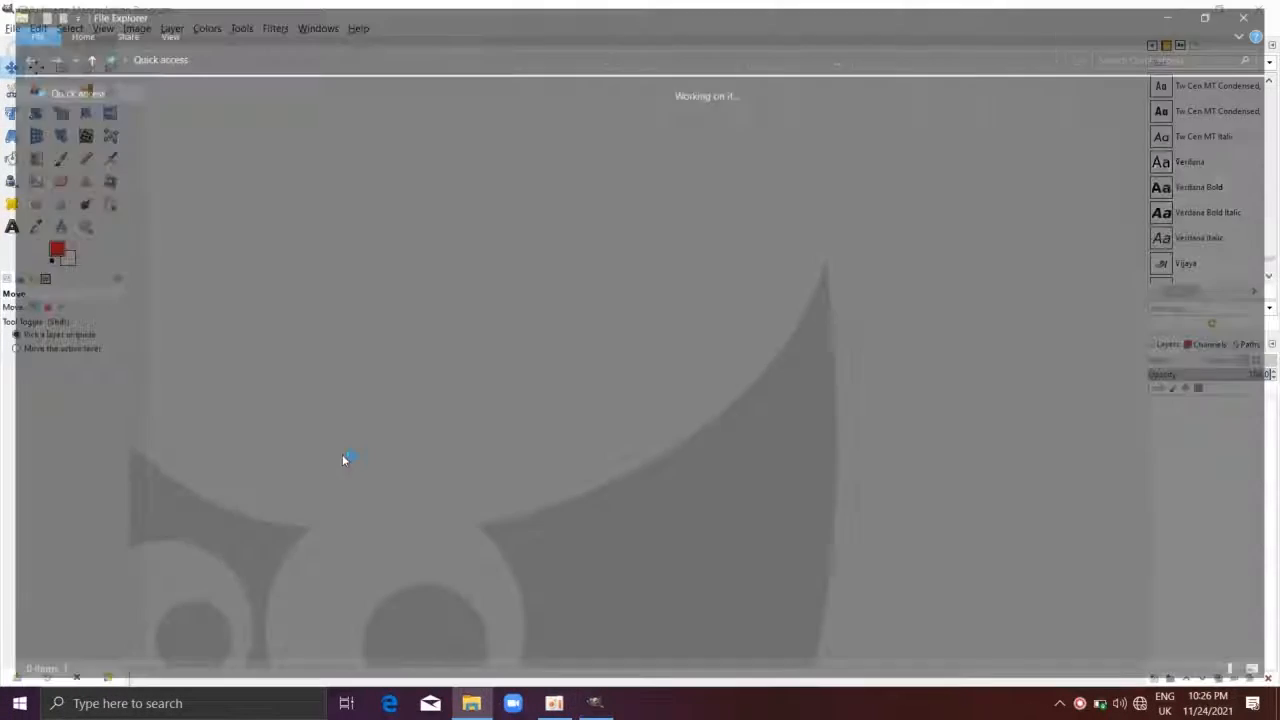
click(62, 556)
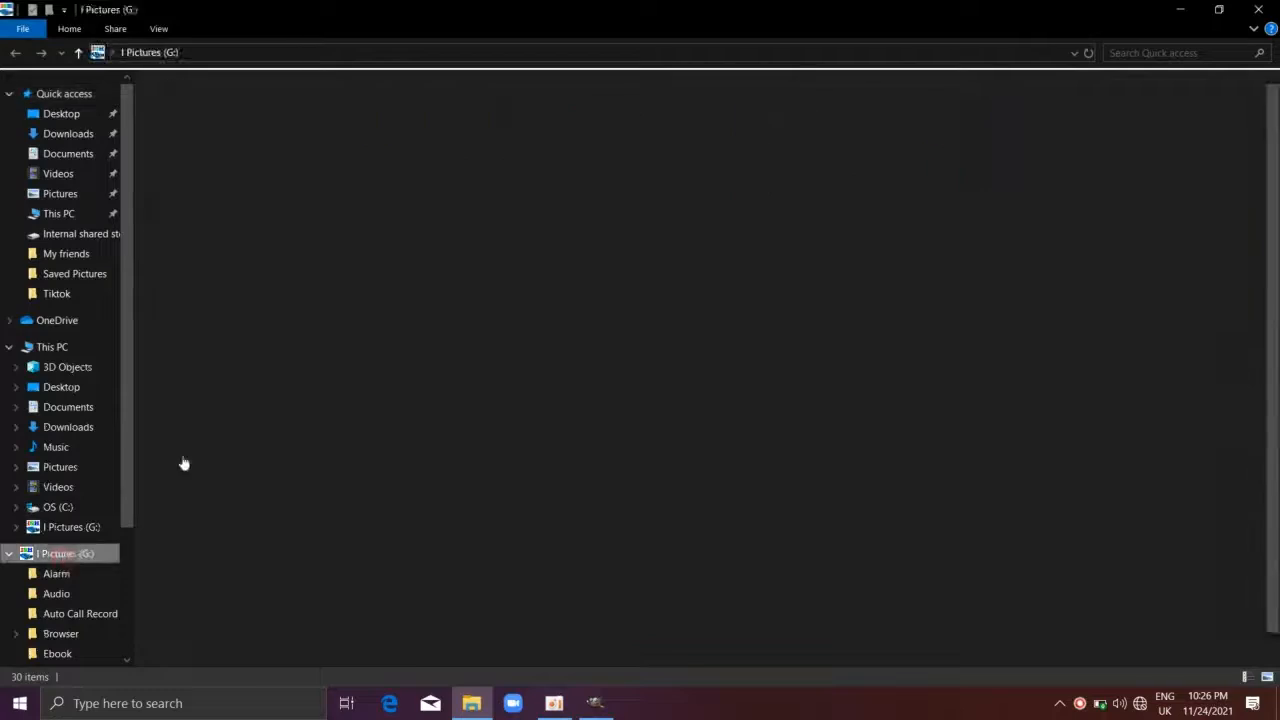
scroll(497, 405, down, 1)
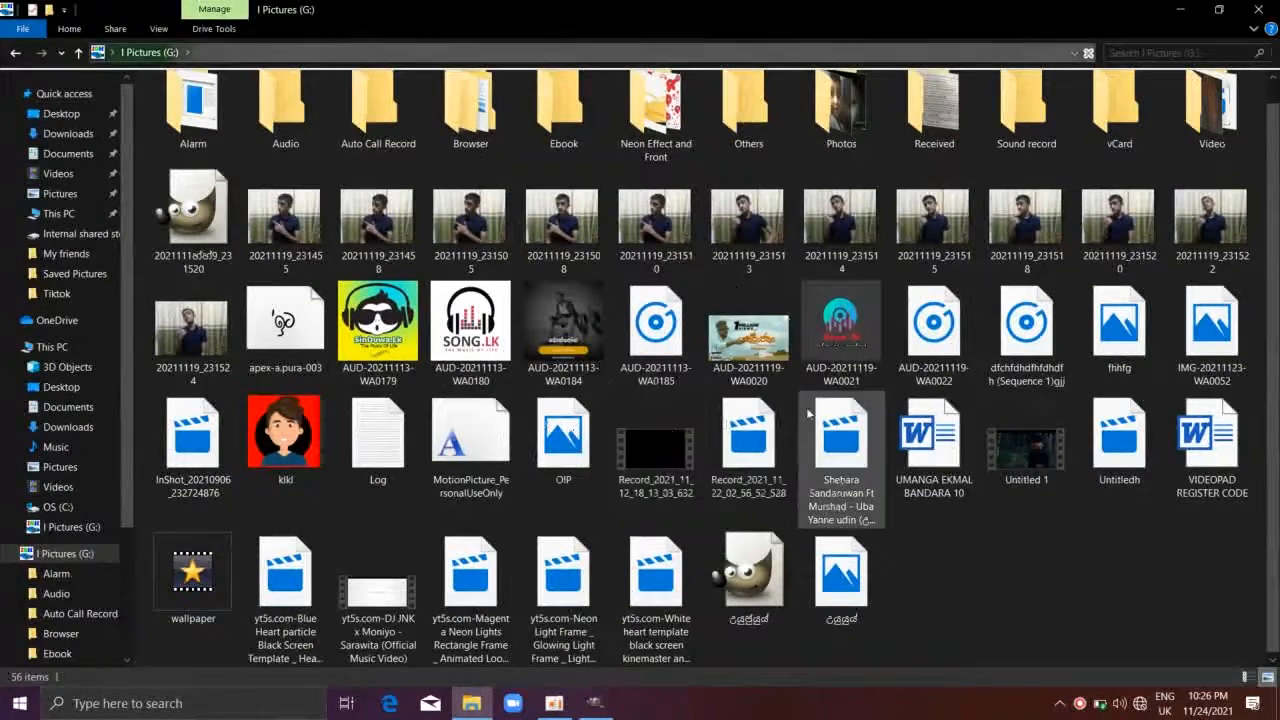
click(828, 350)
drag(1218, 347, 472, 443)
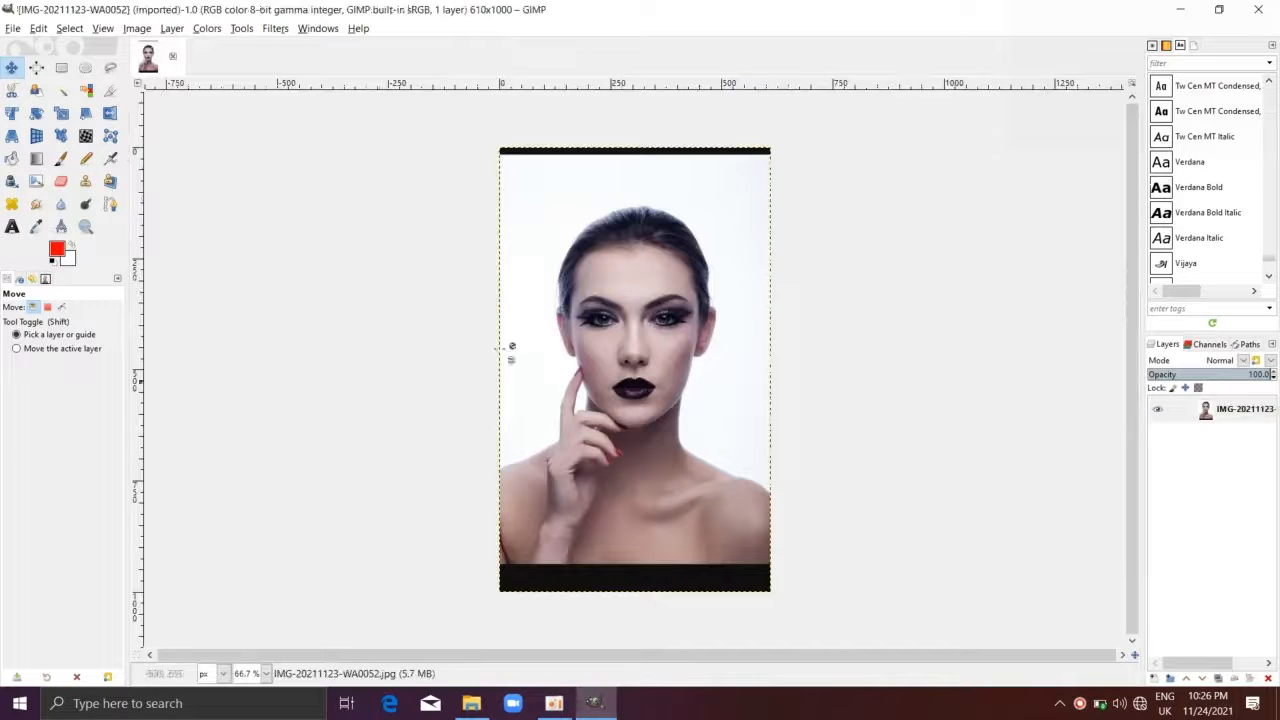
Add an alpha channel to the portrait layer
scroll(703, 232, up, 2)
scroll(531, 219, down, 2)
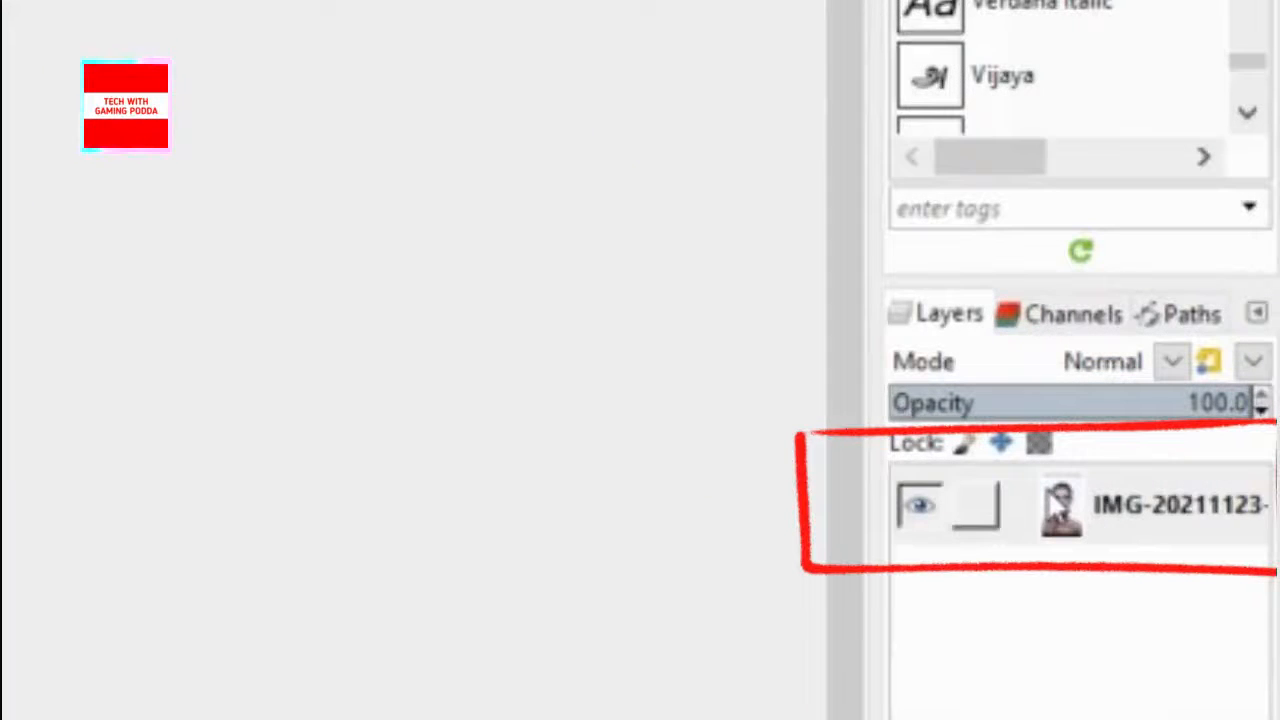
right_click(1058, 508)
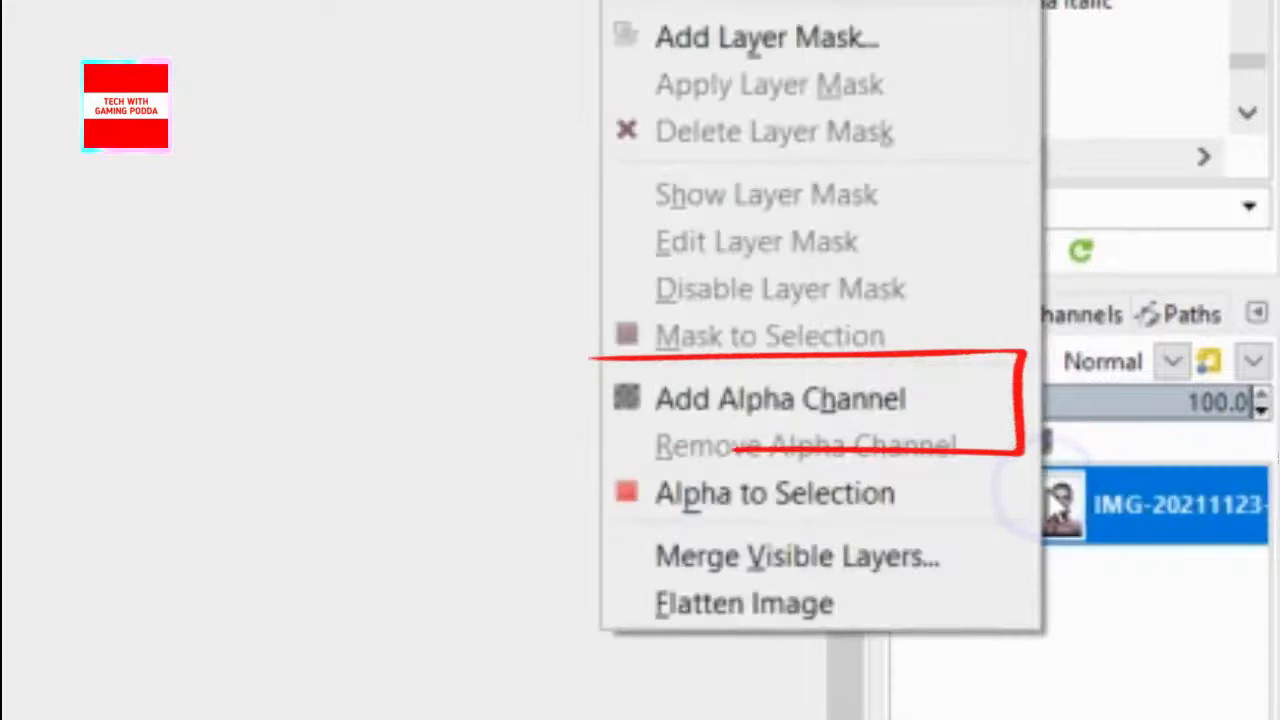
click(874, 399)
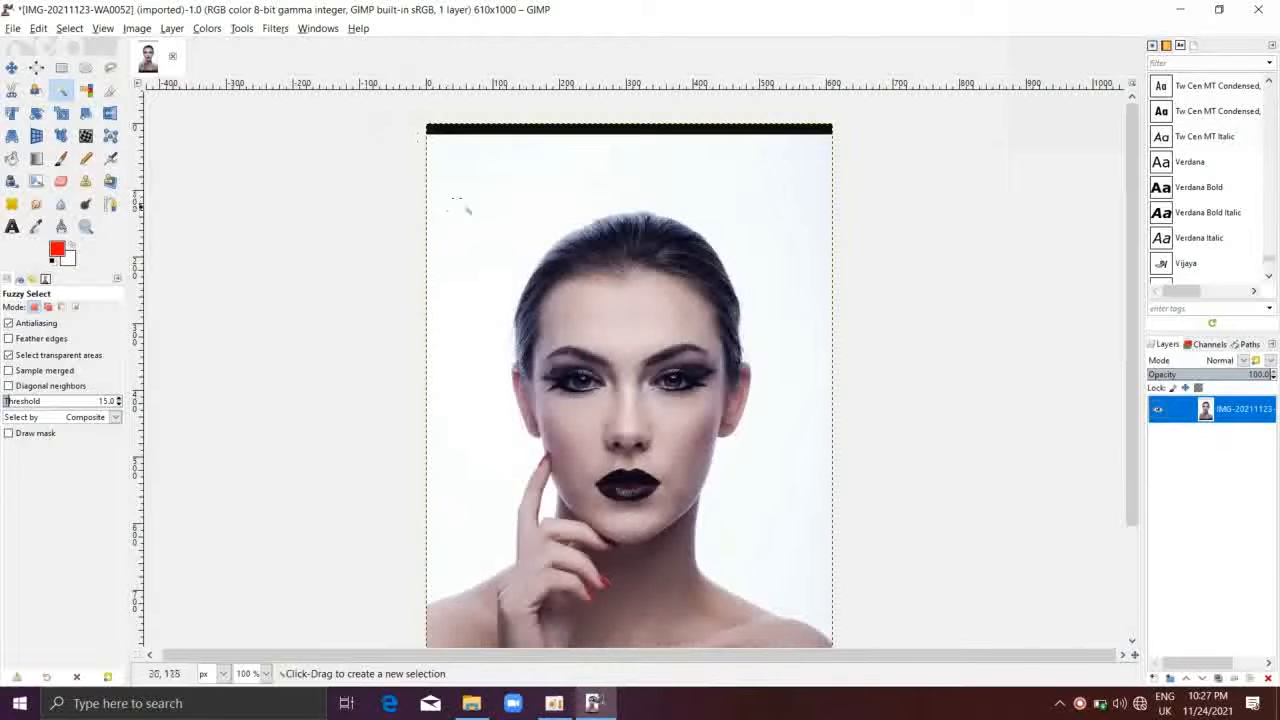
Fuzzy-select the white background around the woman and clear it to transparency
click(558, 234)
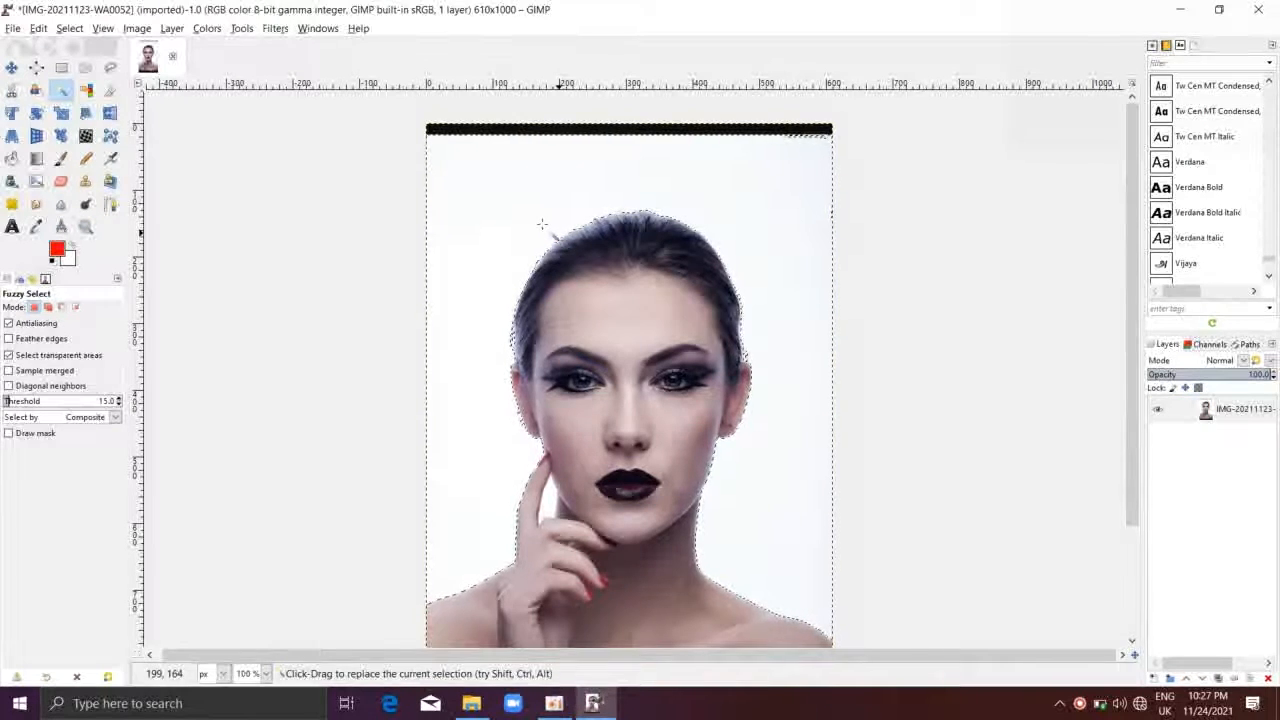
key(Delete)
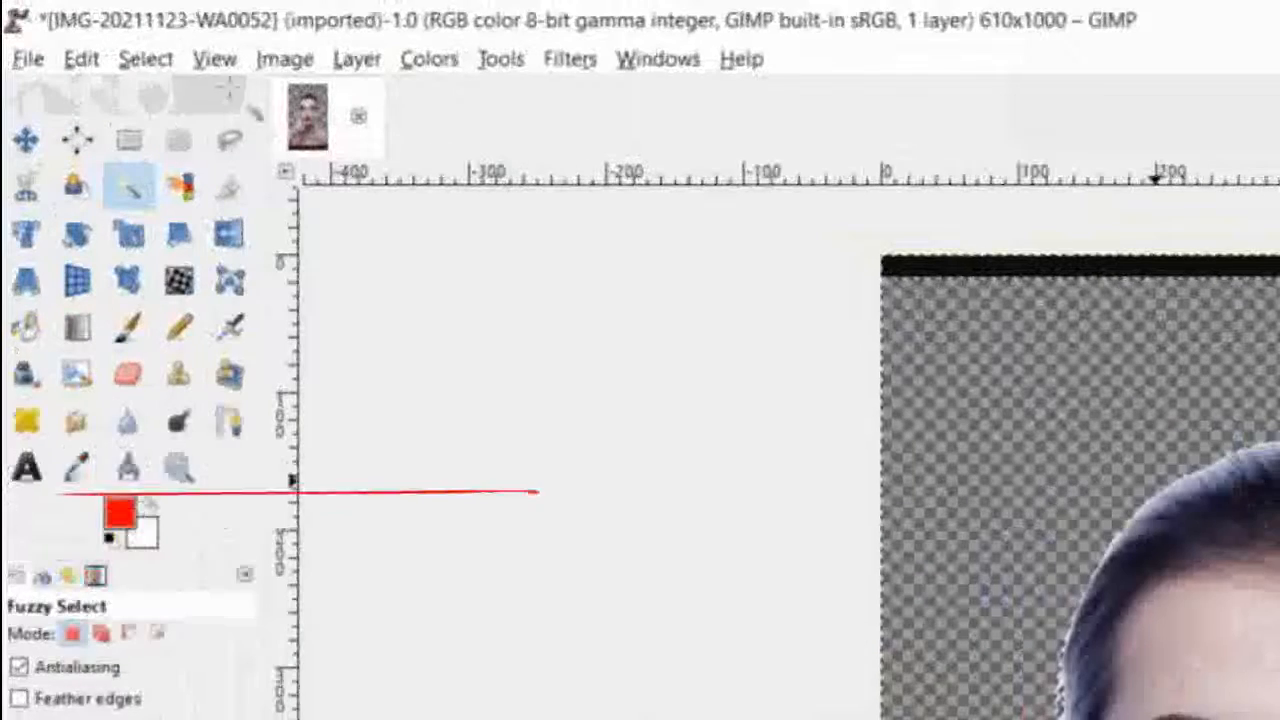
click(84, 59)
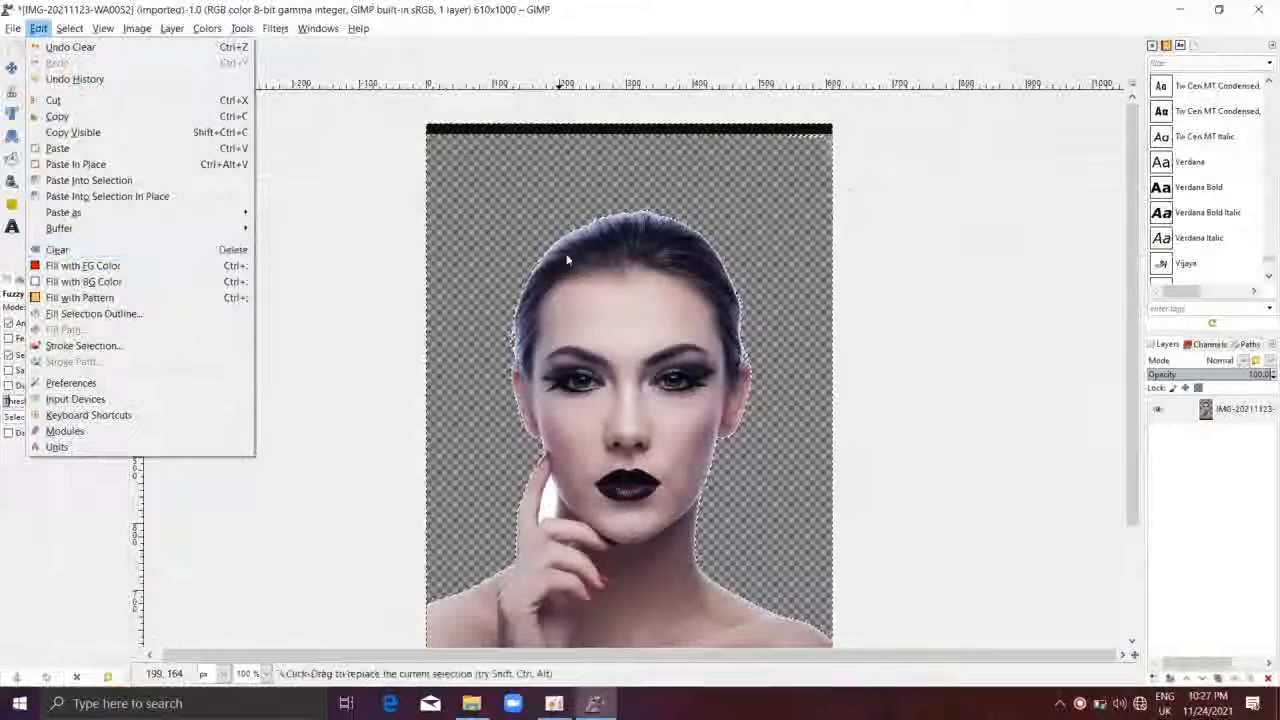
click(1010, 440)
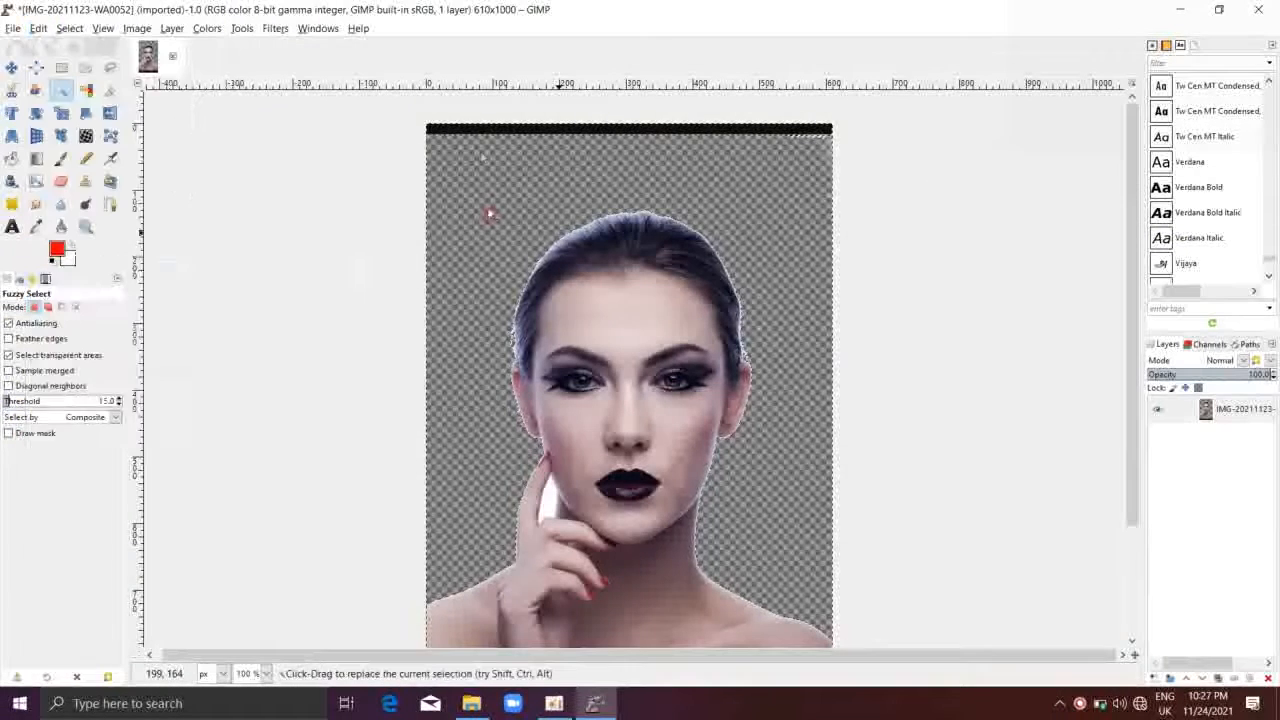
Clear the black bars along the photo's upper and lower edges and the white gap between the hand and neck
click(649, 129)
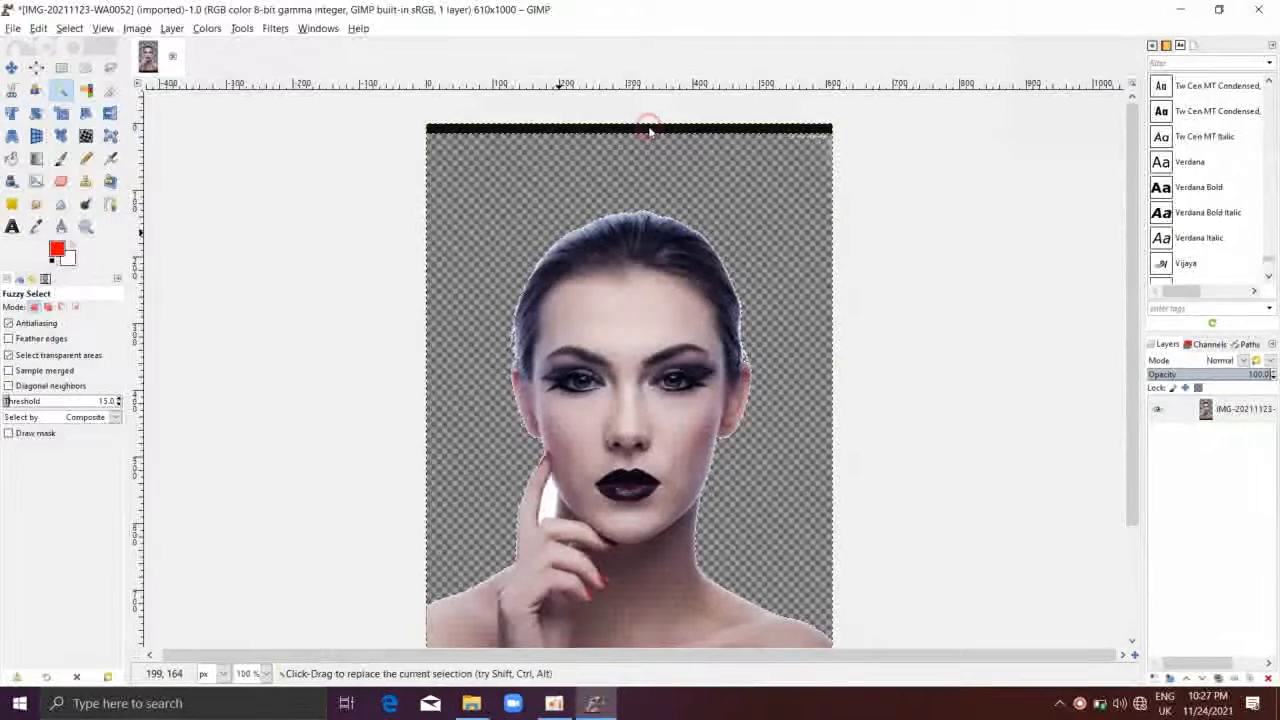
key(Delete)
click(566, 500)
scroll(611, 472, down, 3)
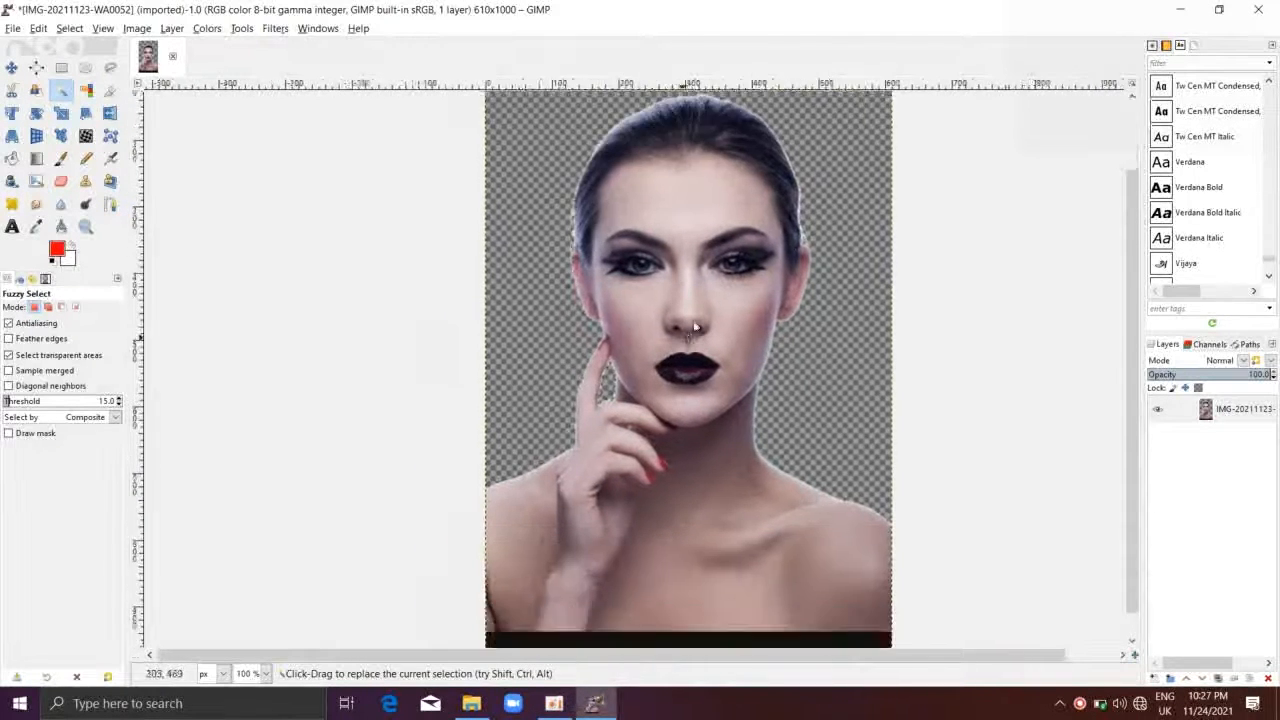
click(737, 588)
key(Delete)
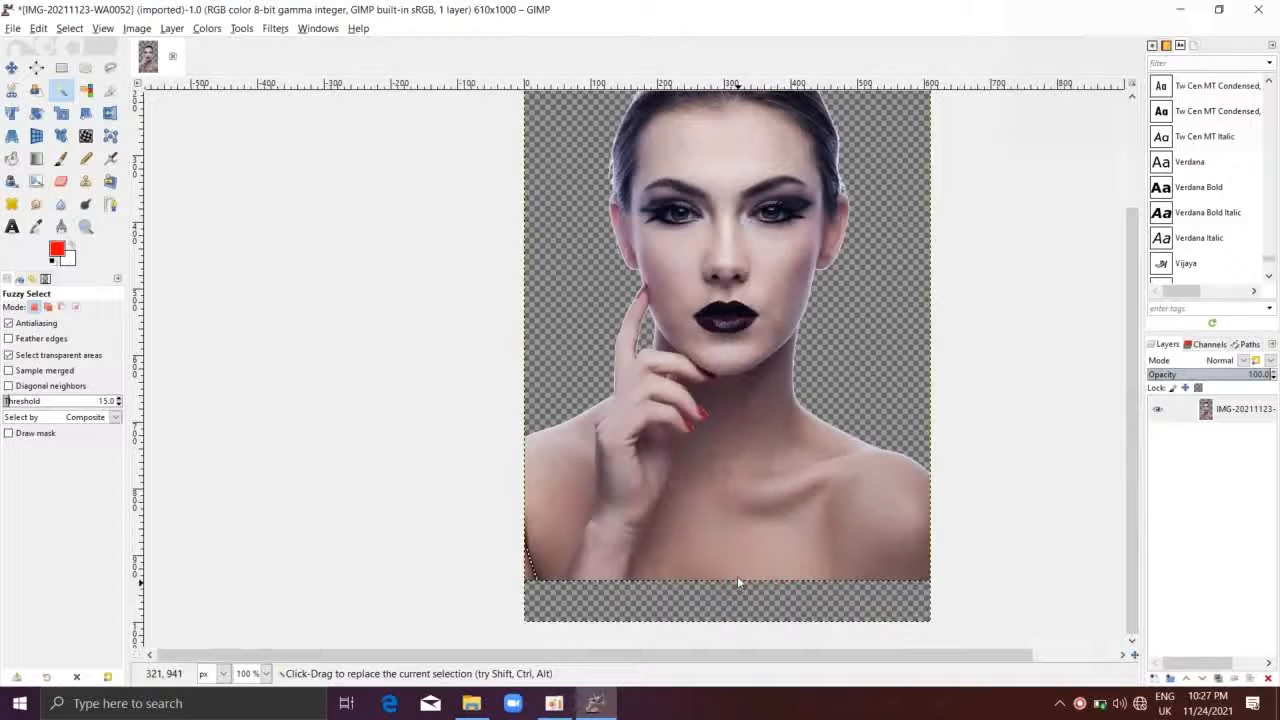
Remove the current selection from the image
drag(713, 356, 521, 458)
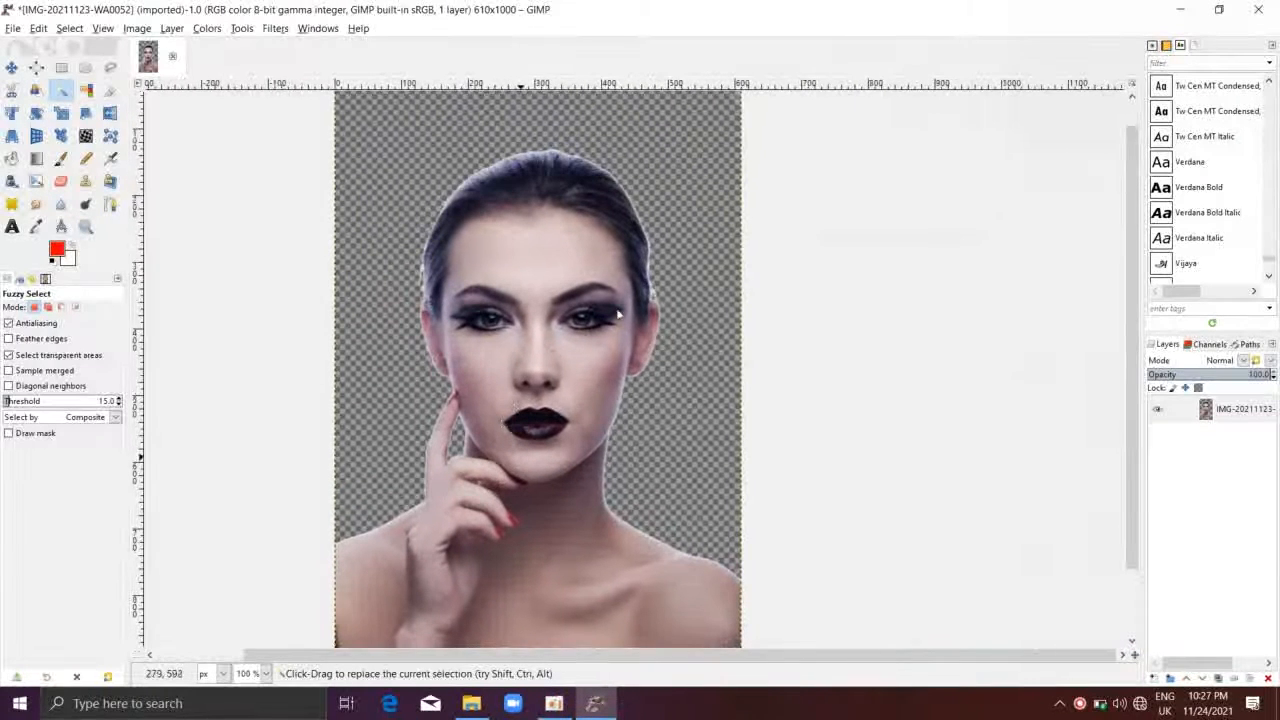
right_click(595, 260)
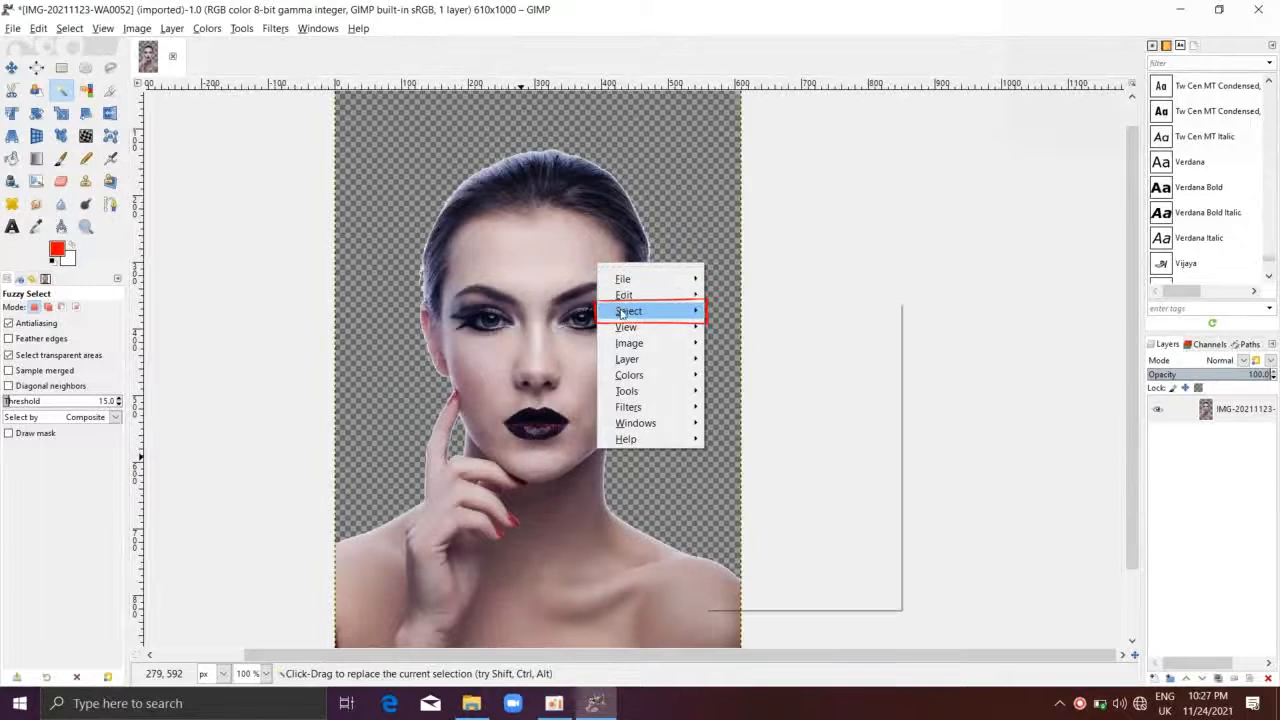
mouse_move(622, 315)
click(735, 333)
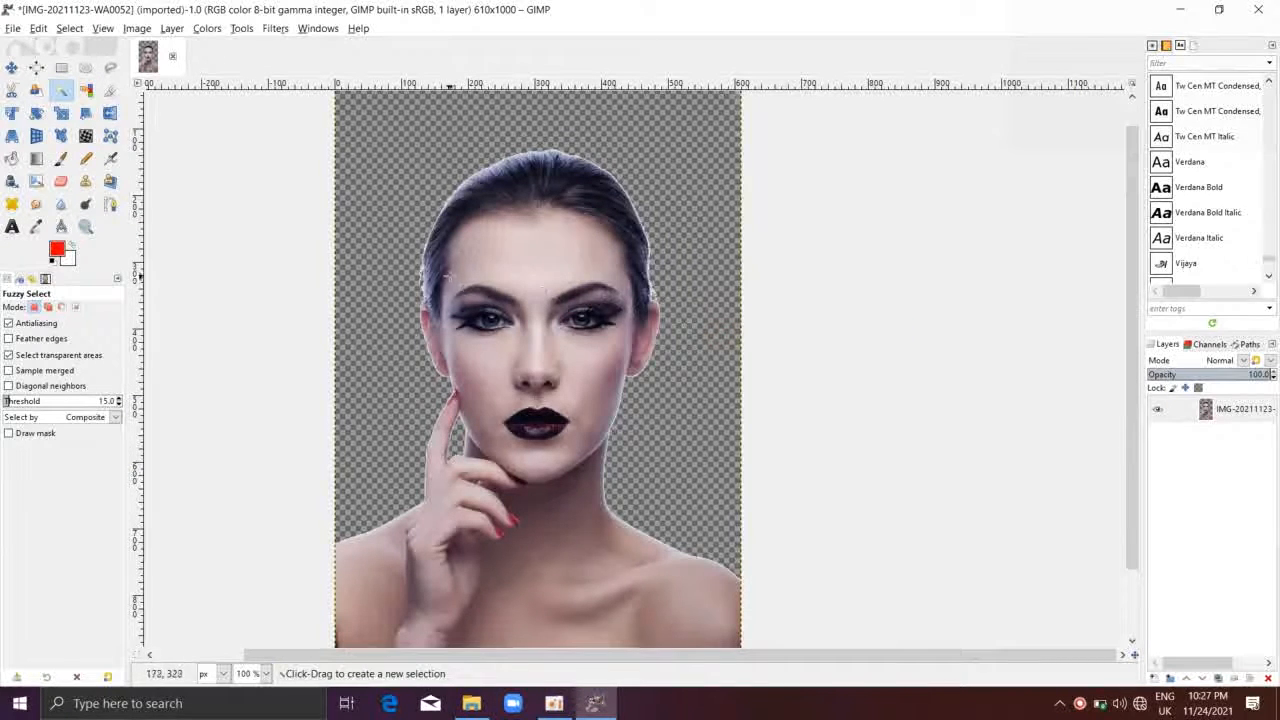
Choose the Eraser with the 2. Hardness 100 brush for cleaning the hair edge above the ear at the image's left
ctrl+scroll(446, 276, up, 5)
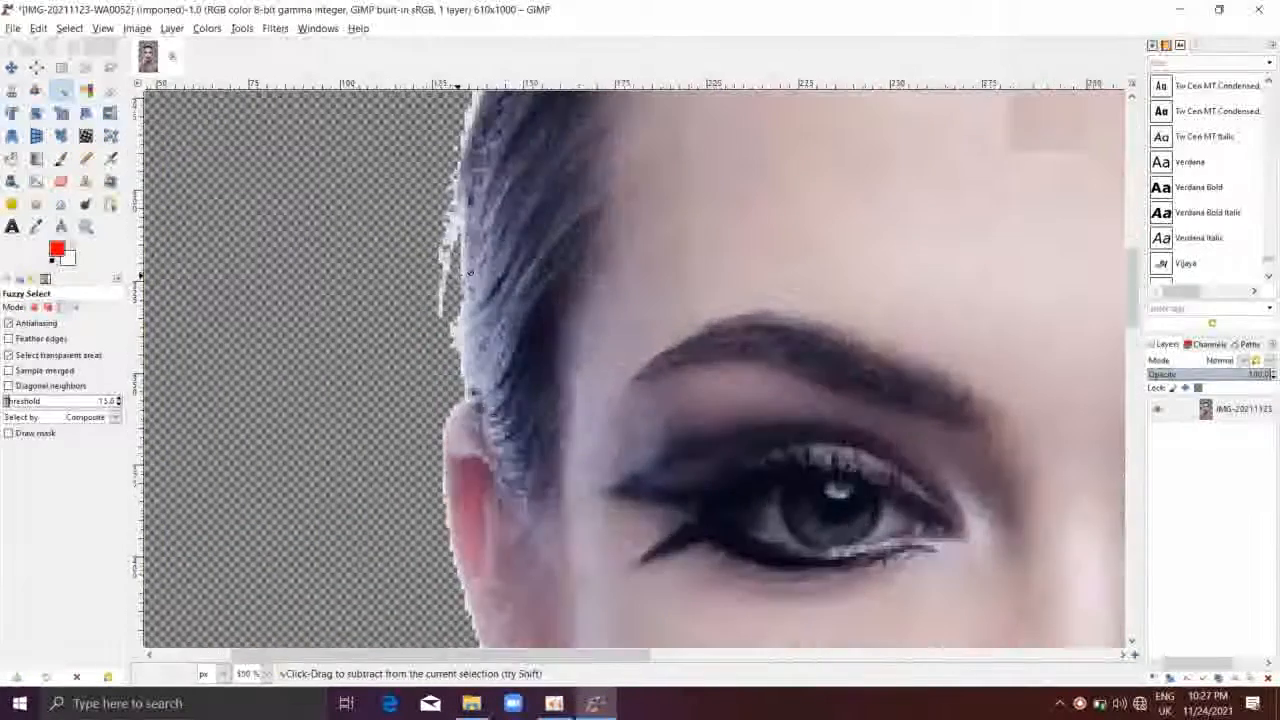
ctrl+scroll(469, 273, up, 1)
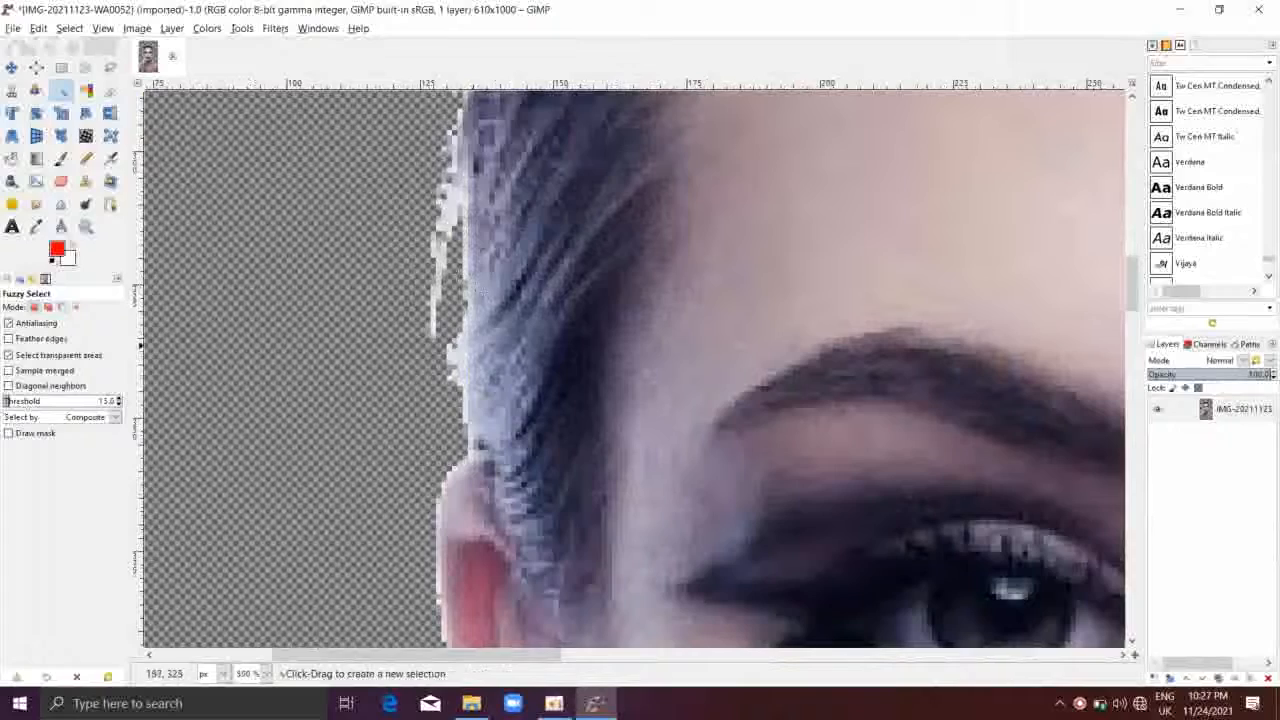
click(61, 182)
click(1152, 45)
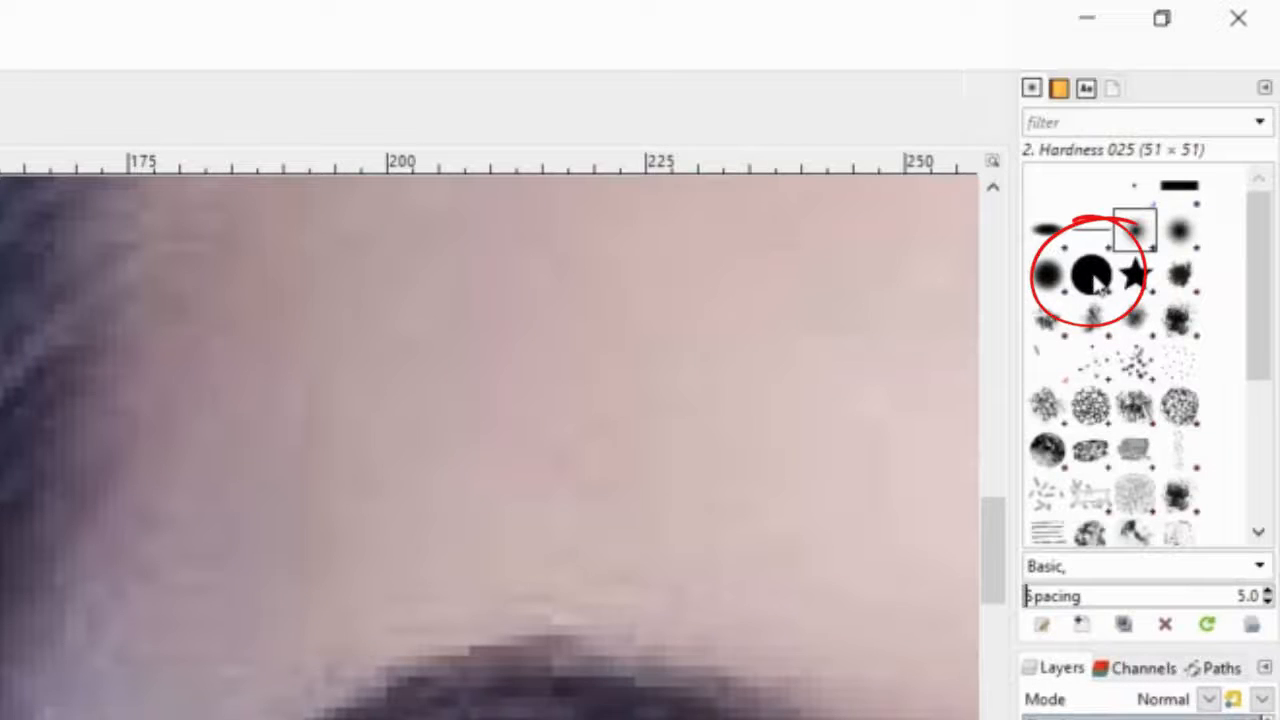
click(1096, 283)
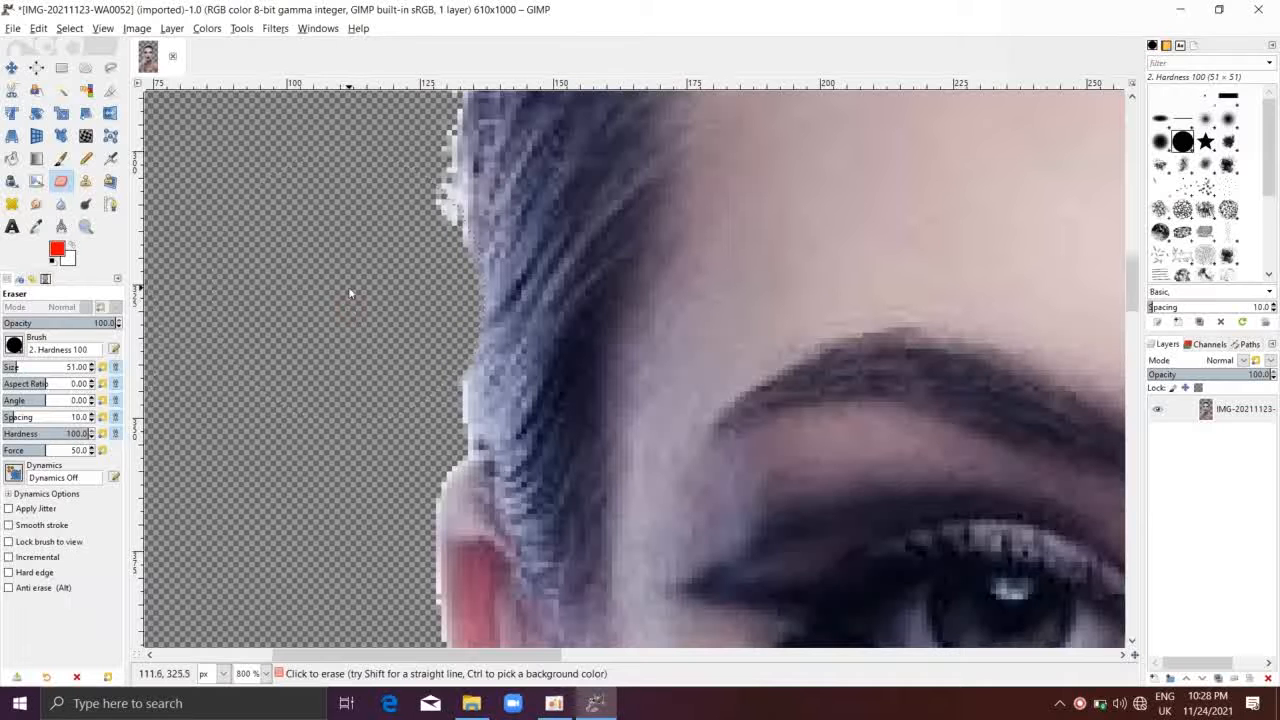
Undo the last eraser stroke and erase the white remnants beside the left-hand hair edge with brush size 26
key(ctrl+z)
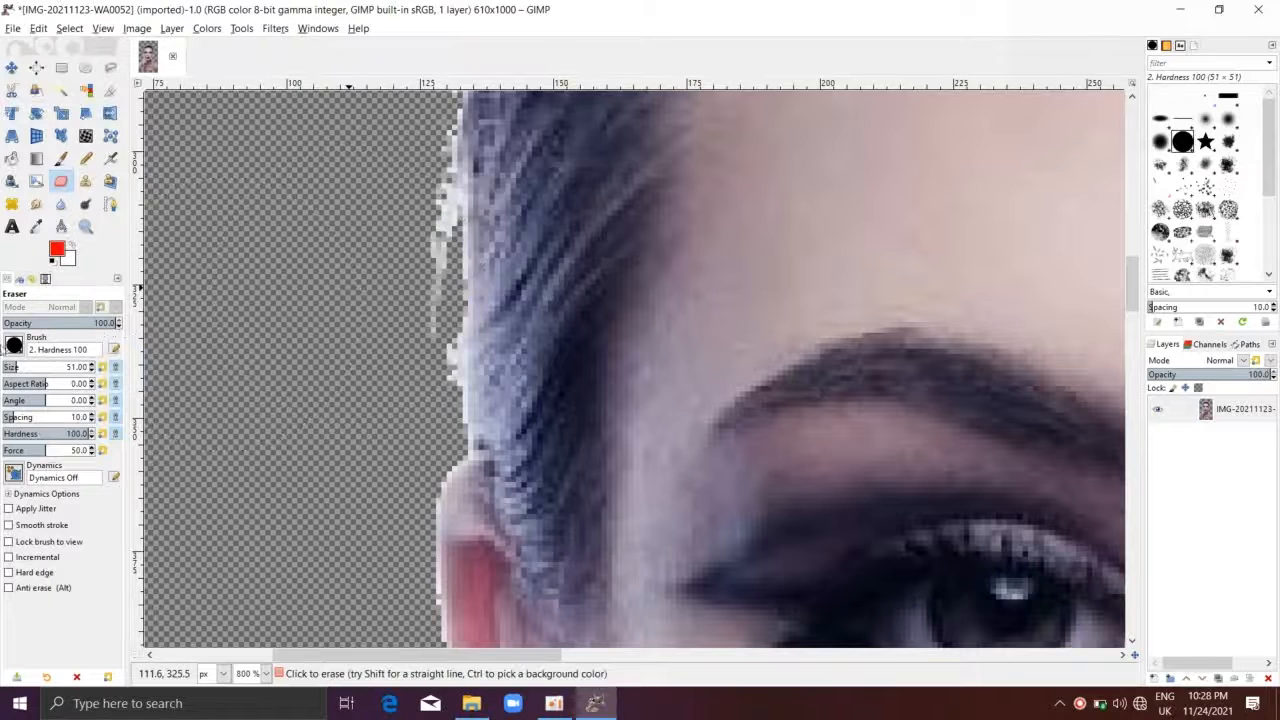
click(393, 302)
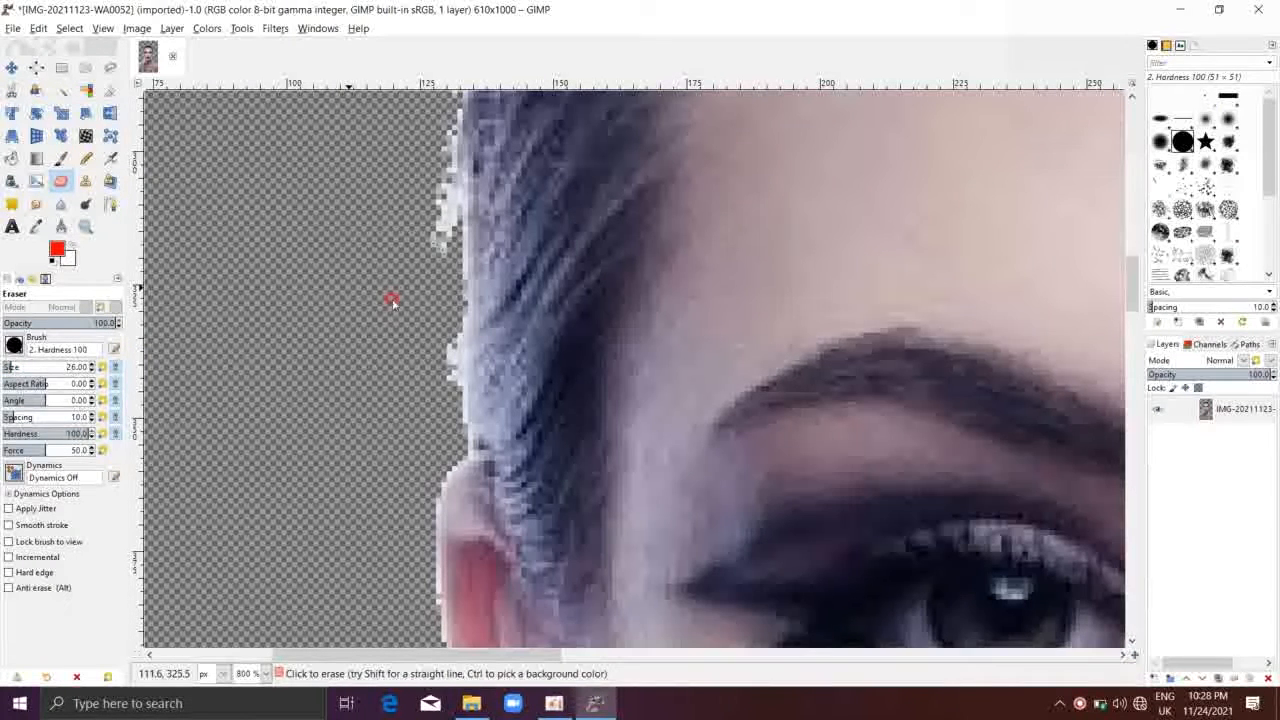
mouse_move(383, 278)
mouse_down()
mouse_move(398, 185)
mouse_move(372, 266)
mouse_up()
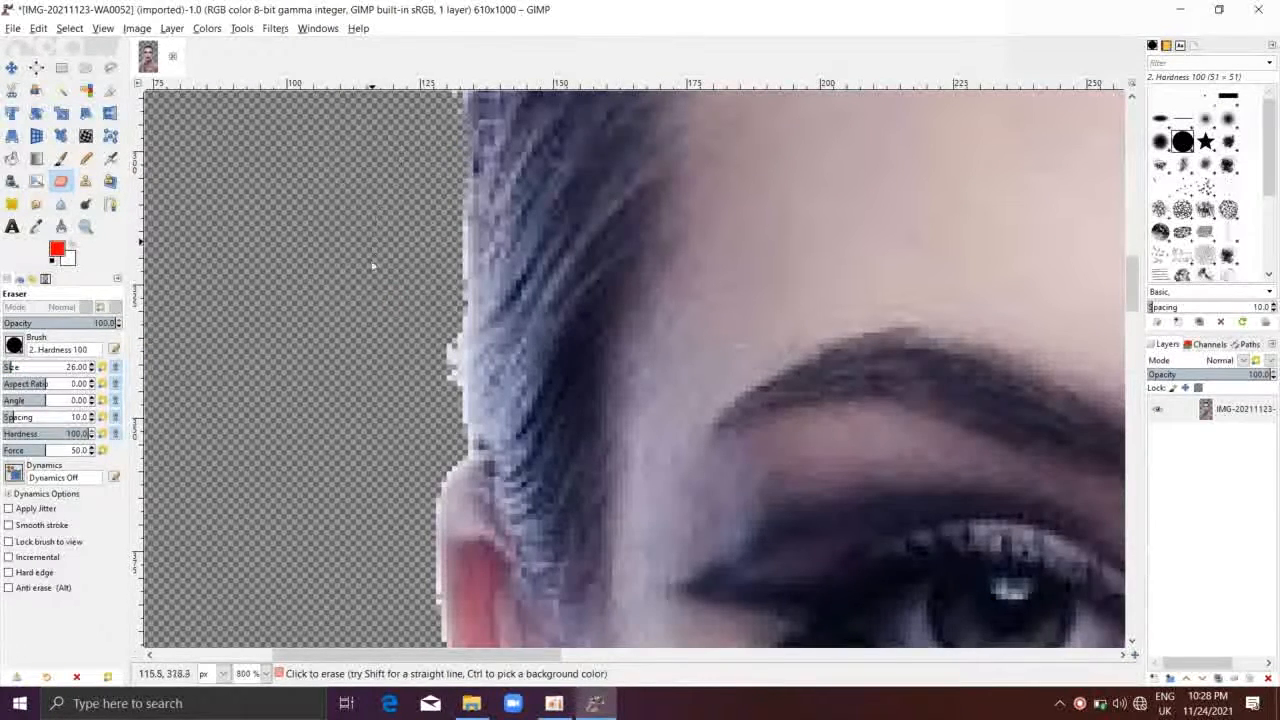
drag(397, 348, 400, 374)
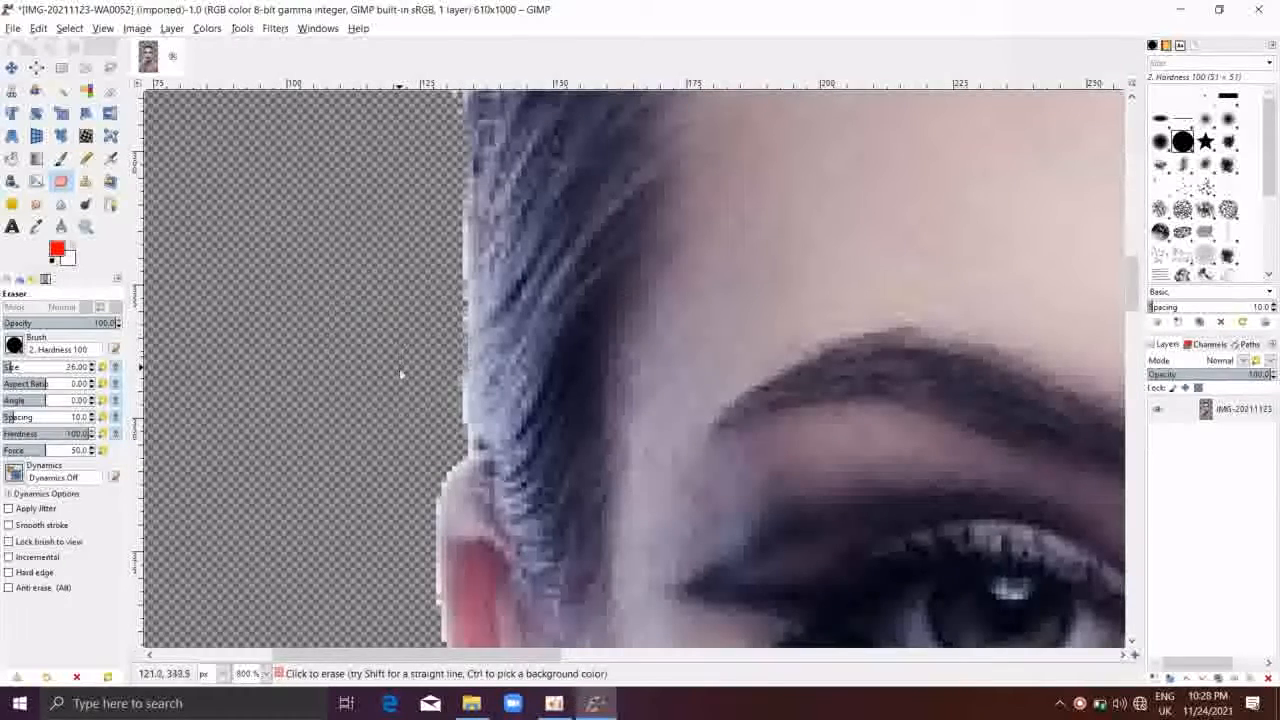
Erase the white remnants along the hair edge above the ear on the right side of the portrait
drag(593, 279, 153, 439)
drag(878, 294, 216, 444)
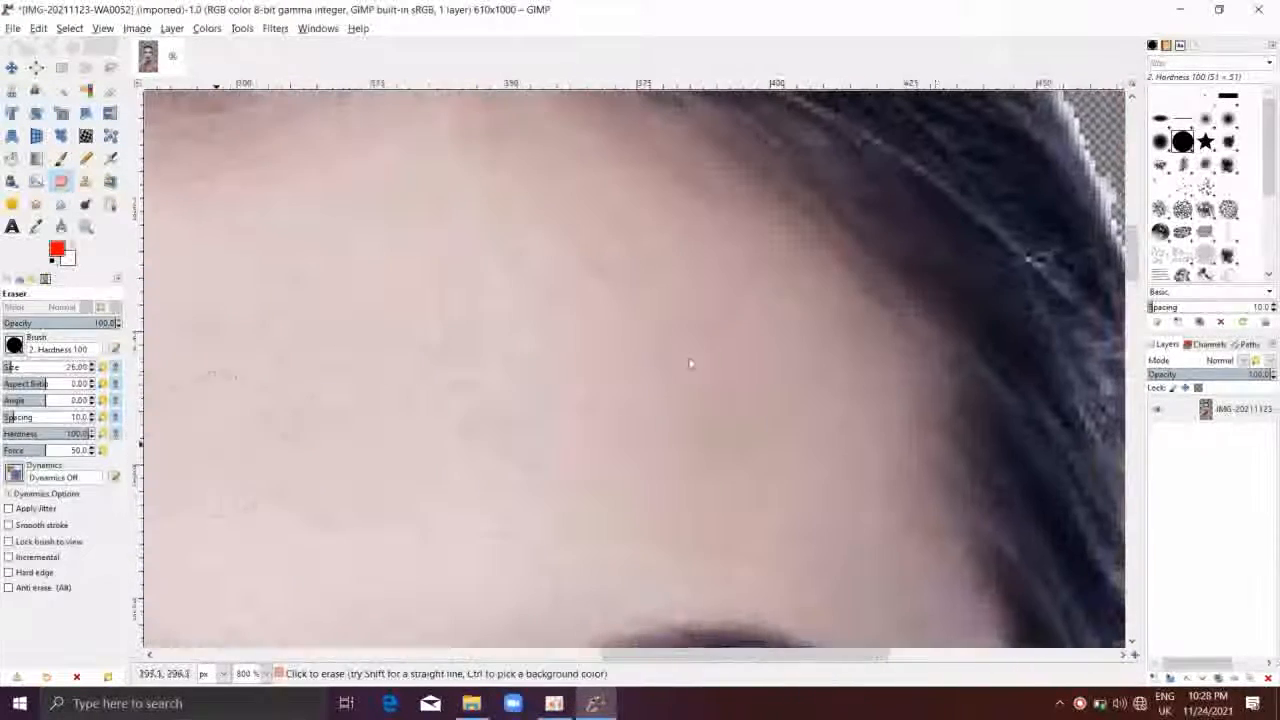
scroll(811, 297, down, 5)
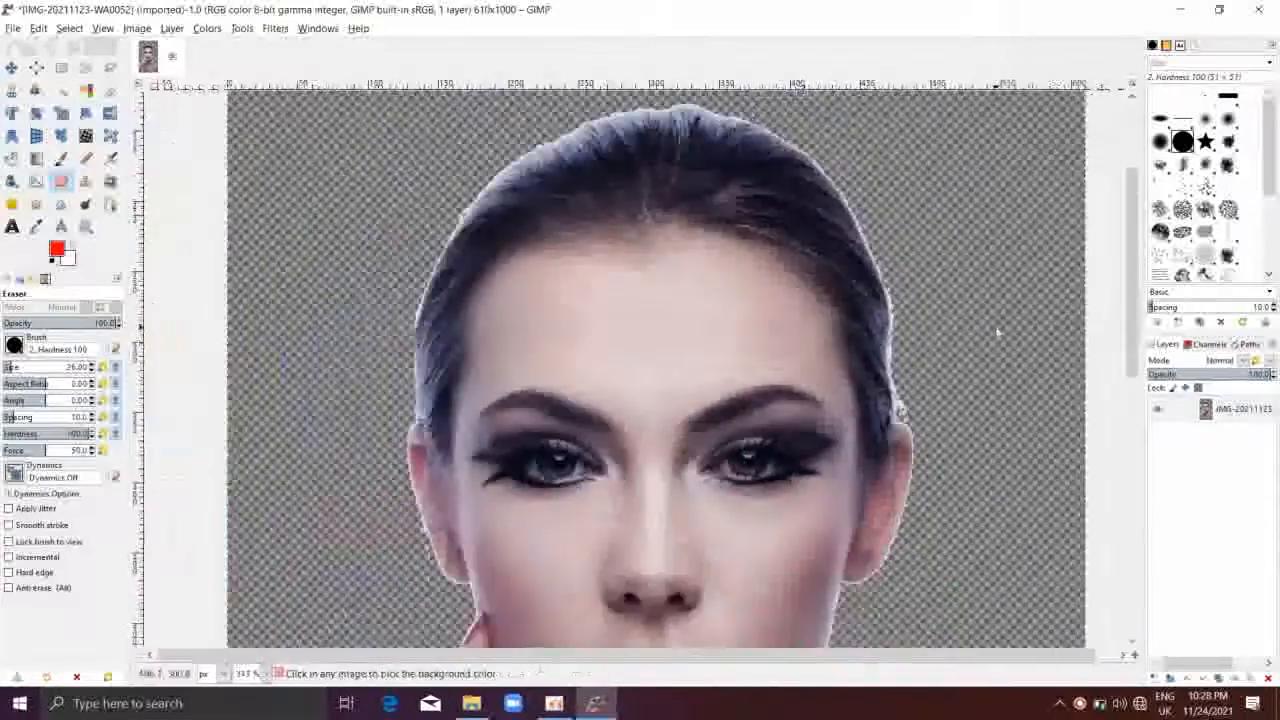
scroll(895, 336, up, 3)
scroll(896, 337, up, 5)
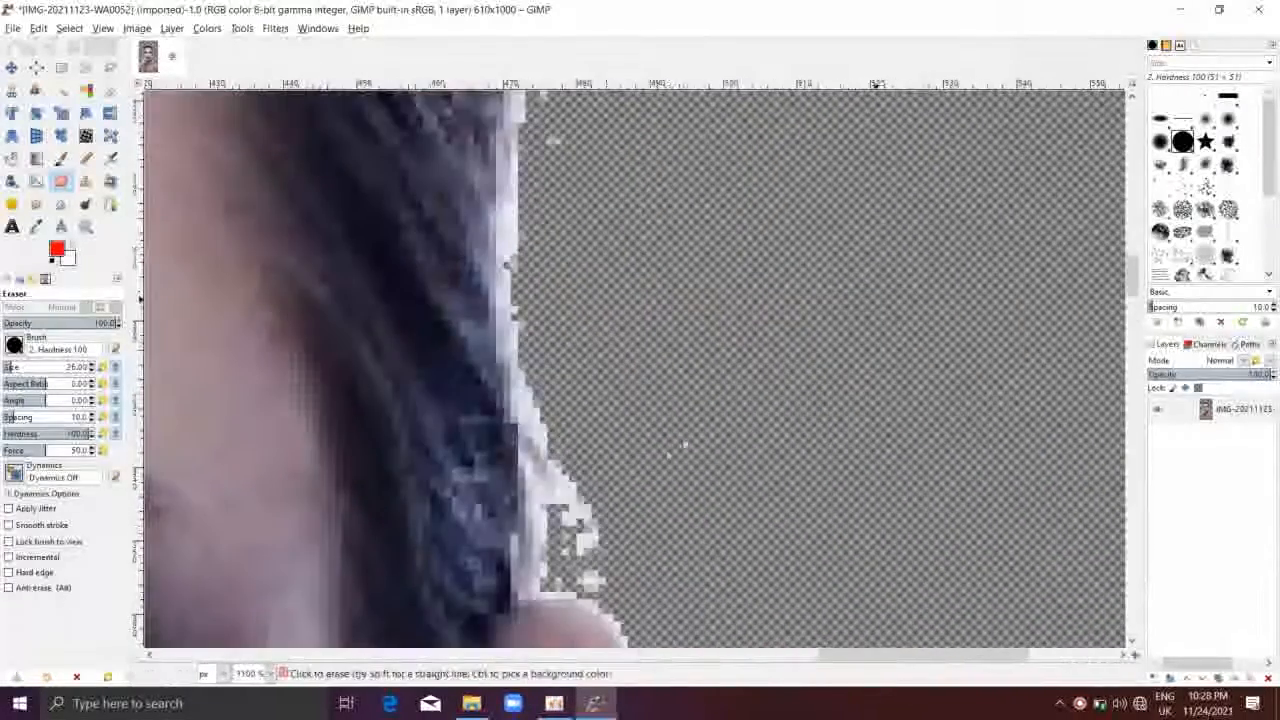
drag(660, 386, 663, 503)
mouse_move(652, 313)
mouse_down()
mouse_move(677, 540)
mouse_move(674, 317)
mouse_up()
drag(575, 152, 661, 341)
Create a new 610 by 1000 px layer filled with transparency
scroll(660, 341, down, 10)
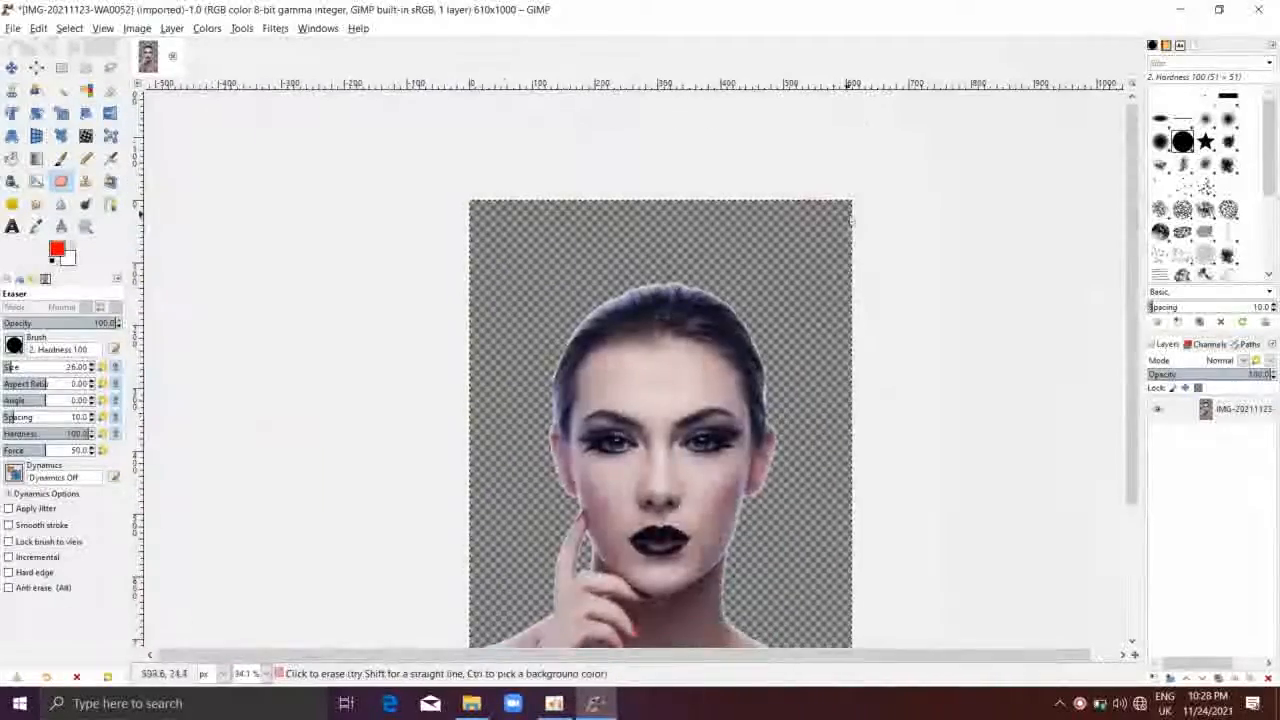
drag(805, 274, 767, 186)
scroll(767, 197, down, 3)
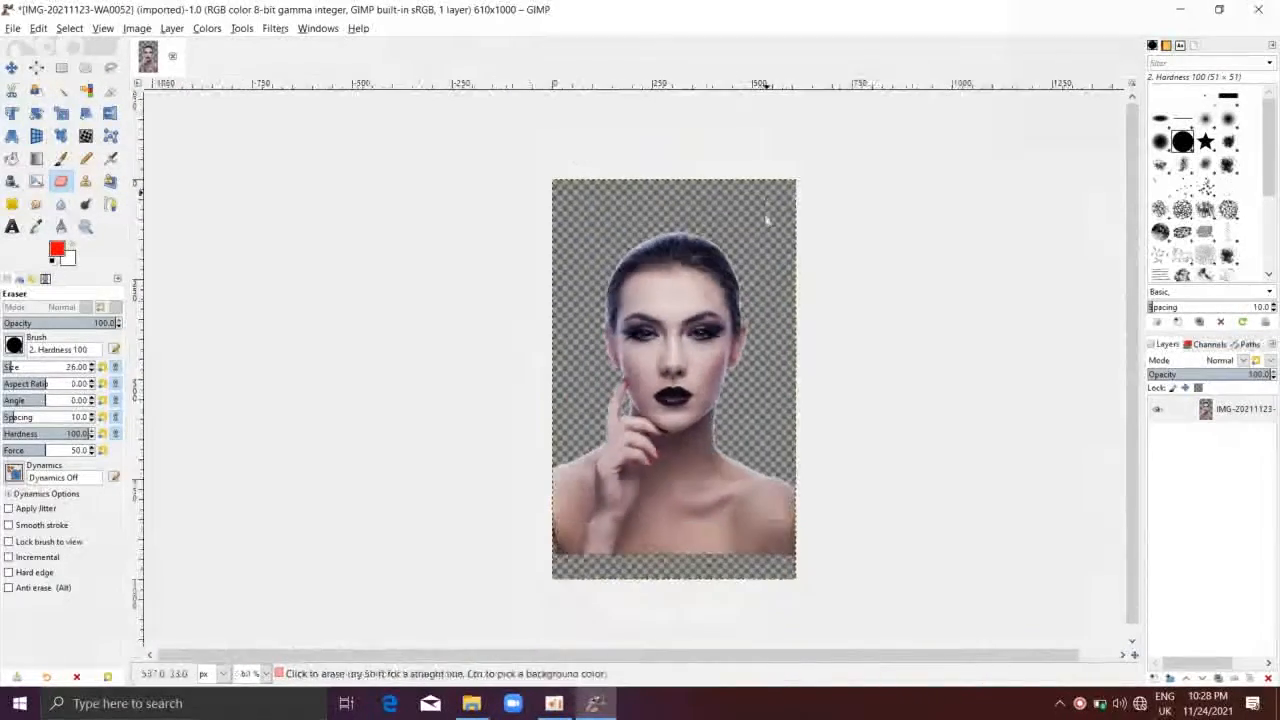
scroll(638, 232, up, 5)
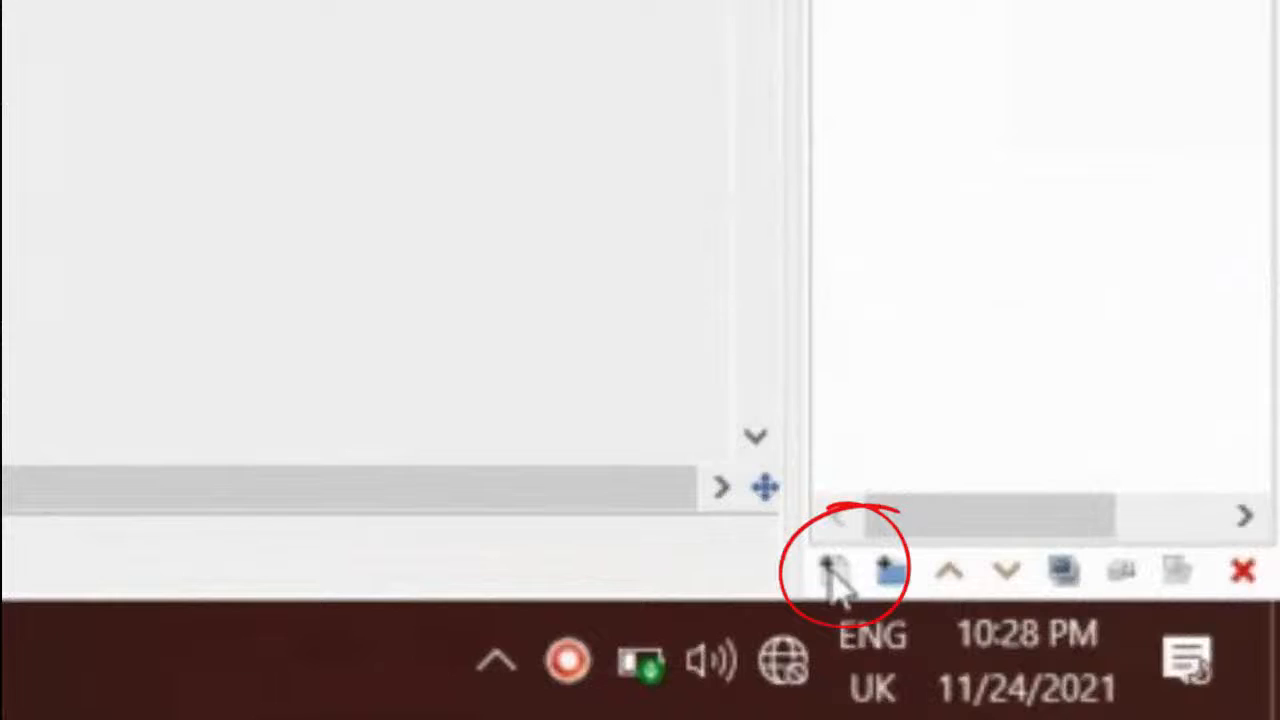
click(830, 574)
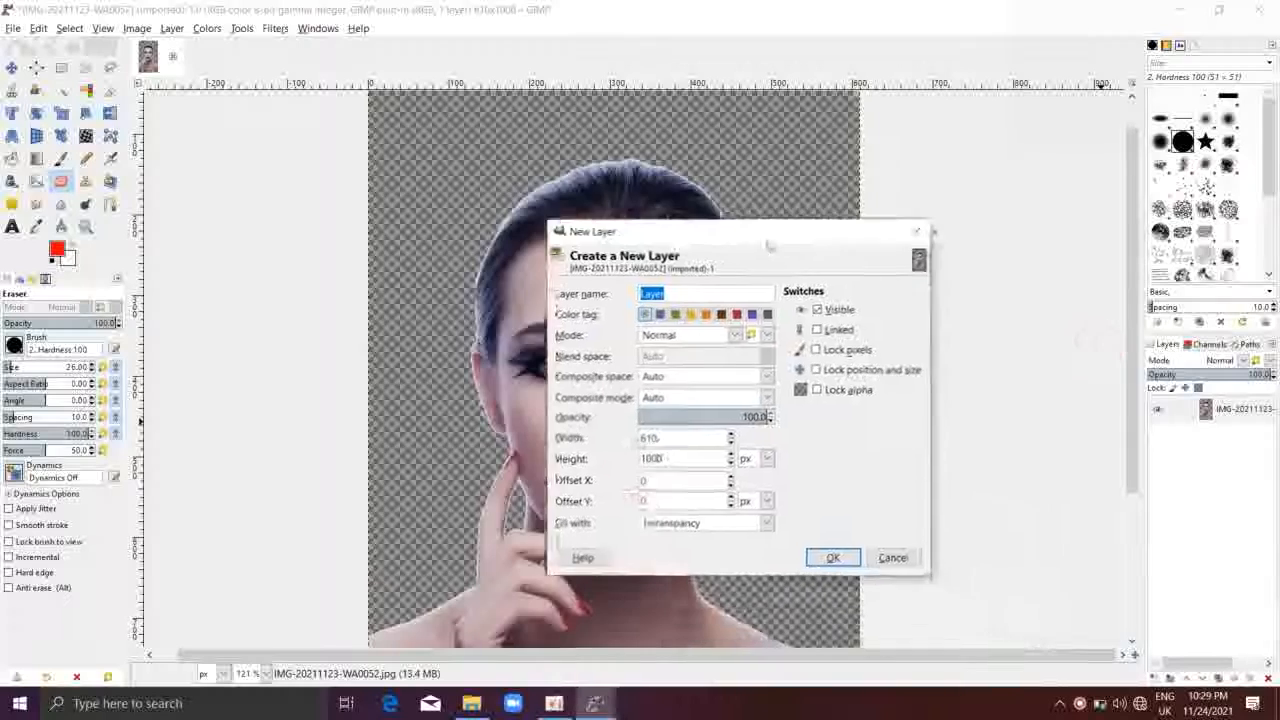
drag(771, 239, 347, 193)
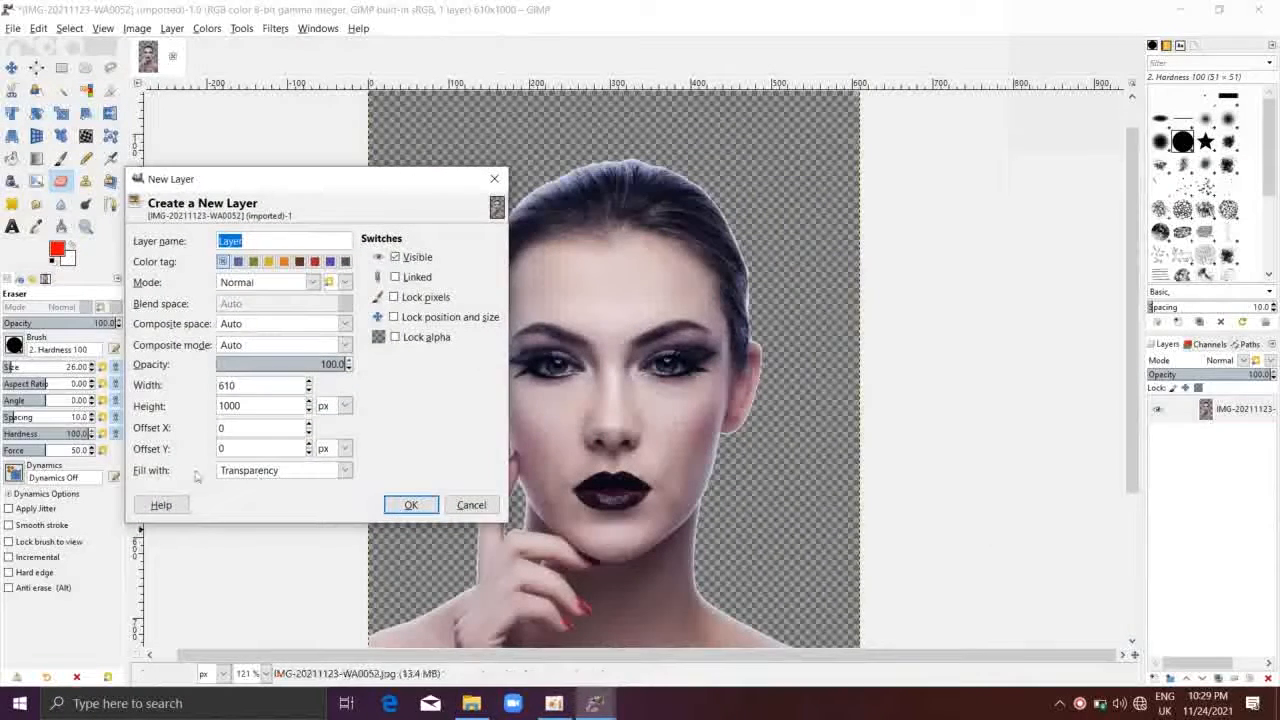
click(266, 474)
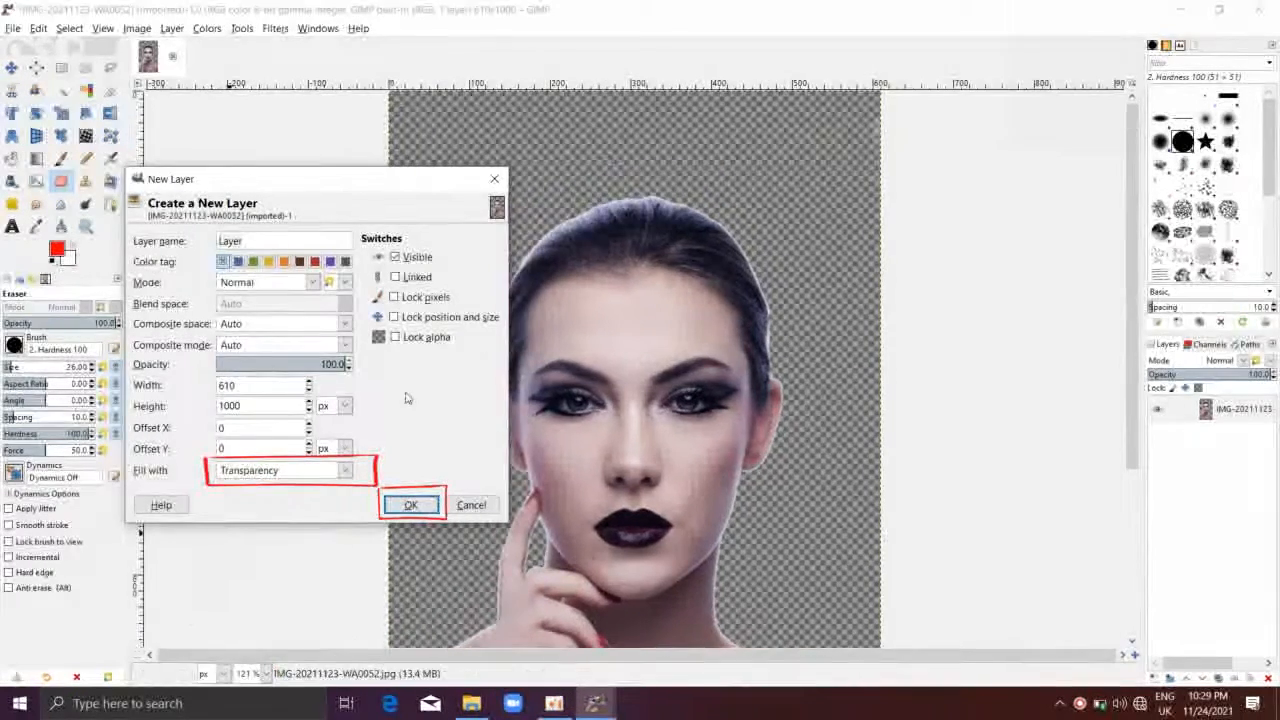
key(Return)
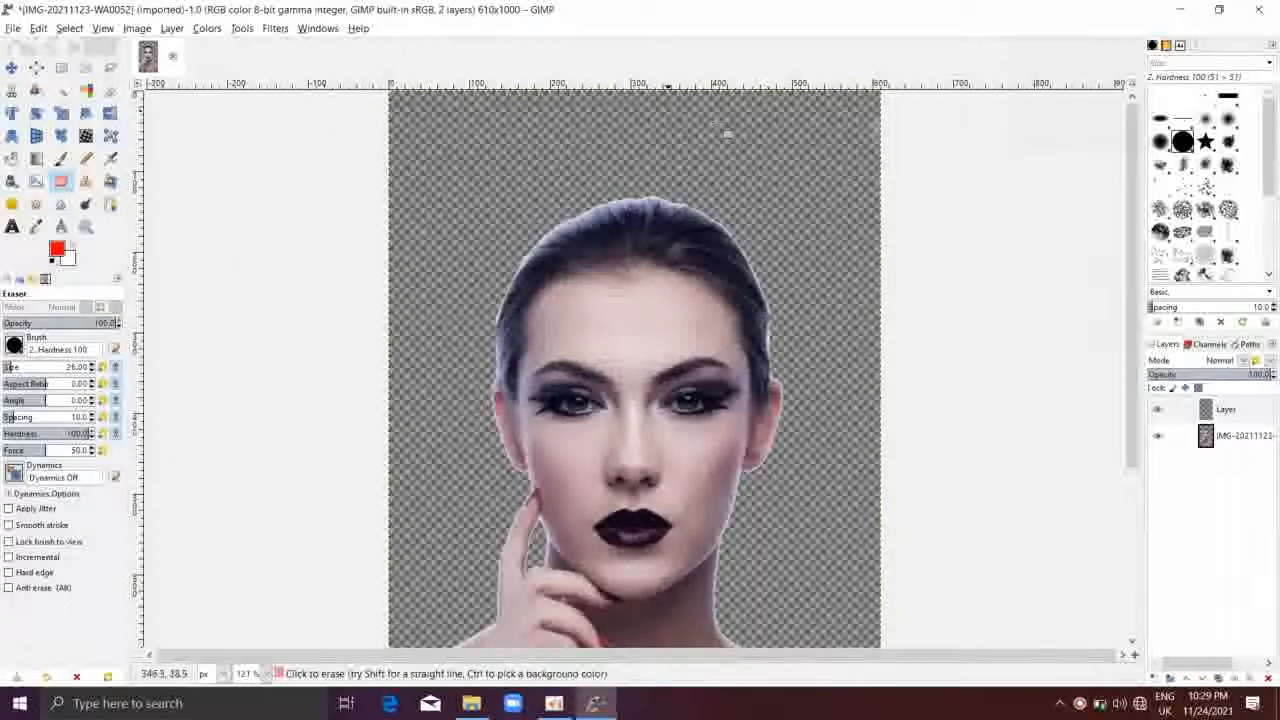
Draw an elliptical selection about 312 by 28 px across the woman's forehead, between the eyebrows and the hairline
drag(1228, 410, 1240, 428)
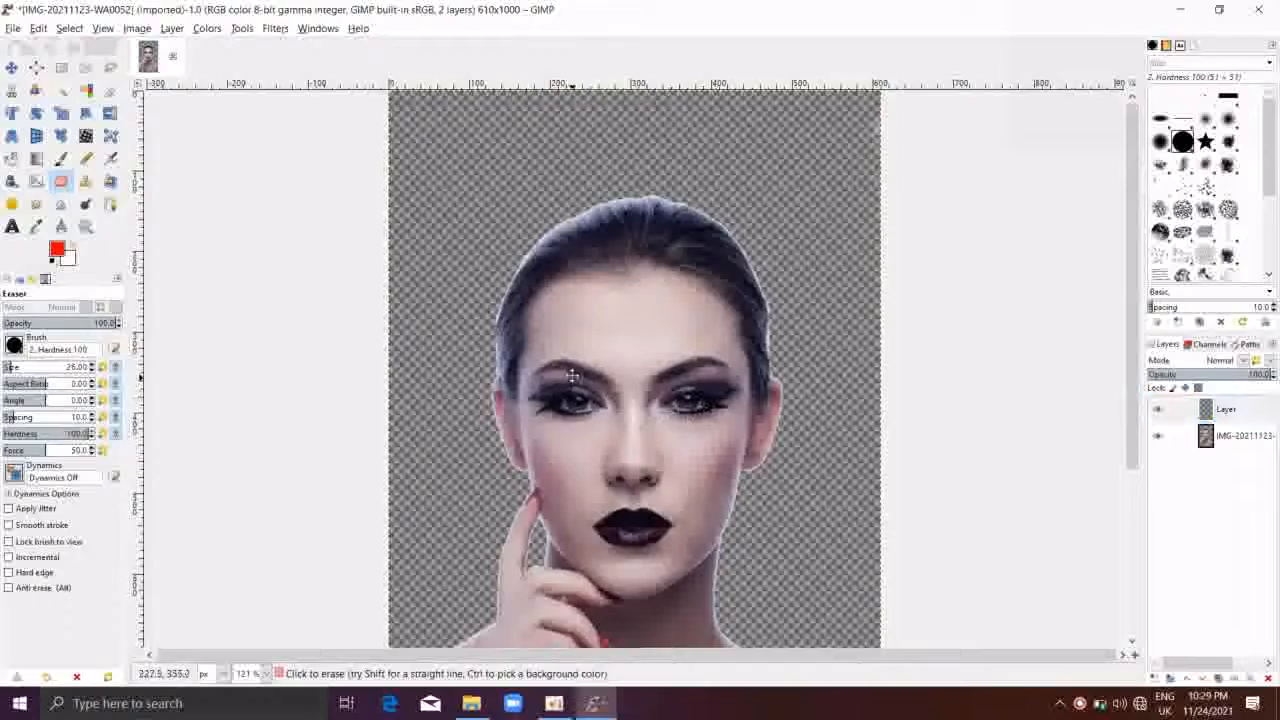
scroll(572, 375, up, 5)
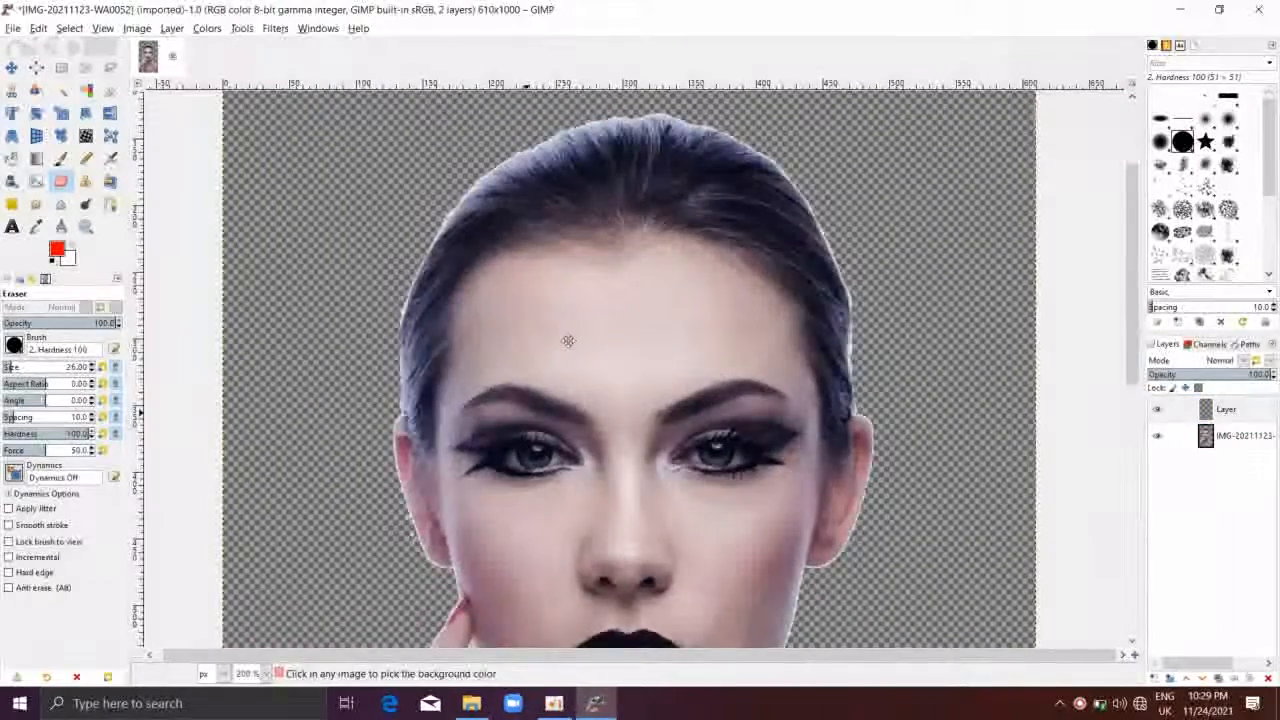
scroll(567, 341, up, 2)
scroll(567, 341, left, 10)
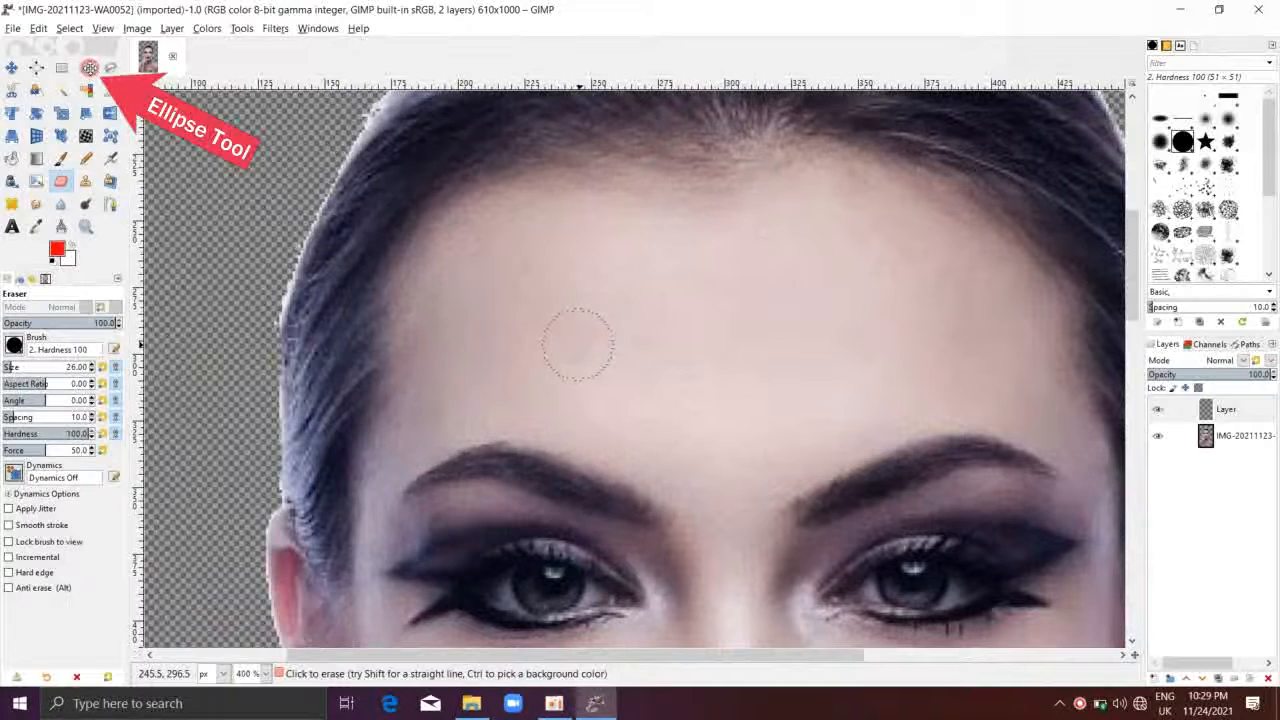
click(87, 68)
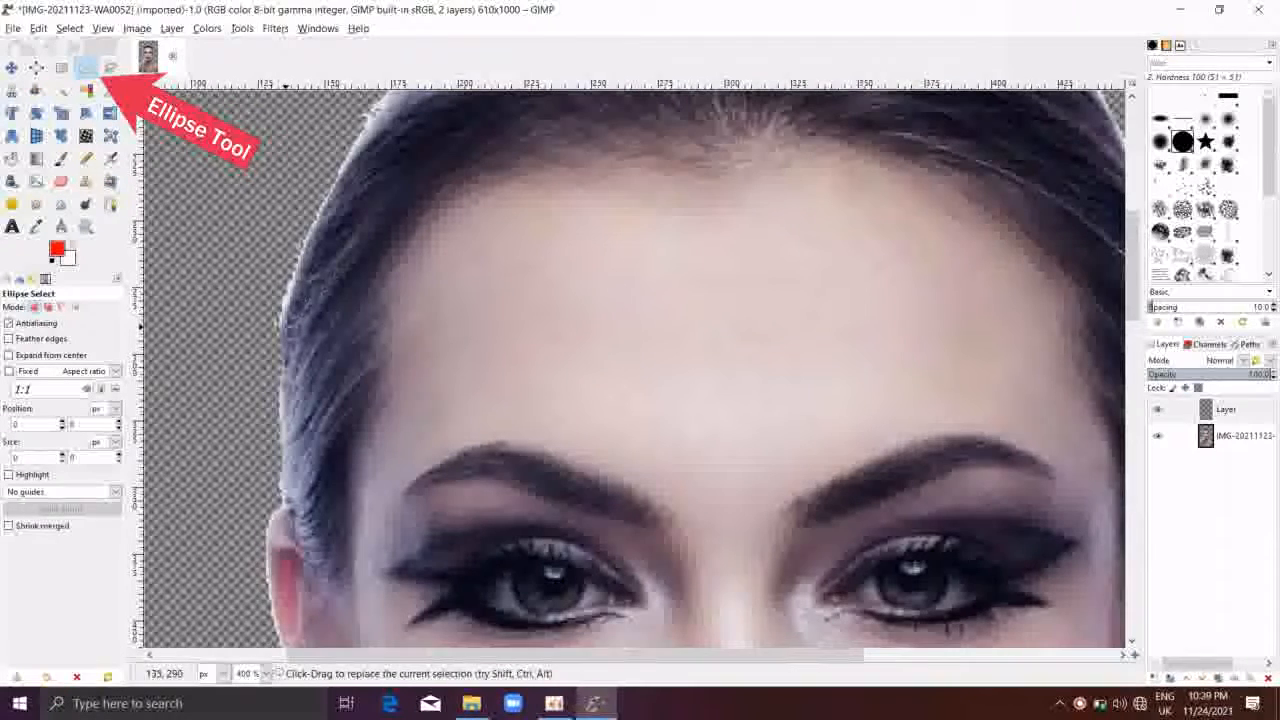
drag(279, 320, 1110, 392)
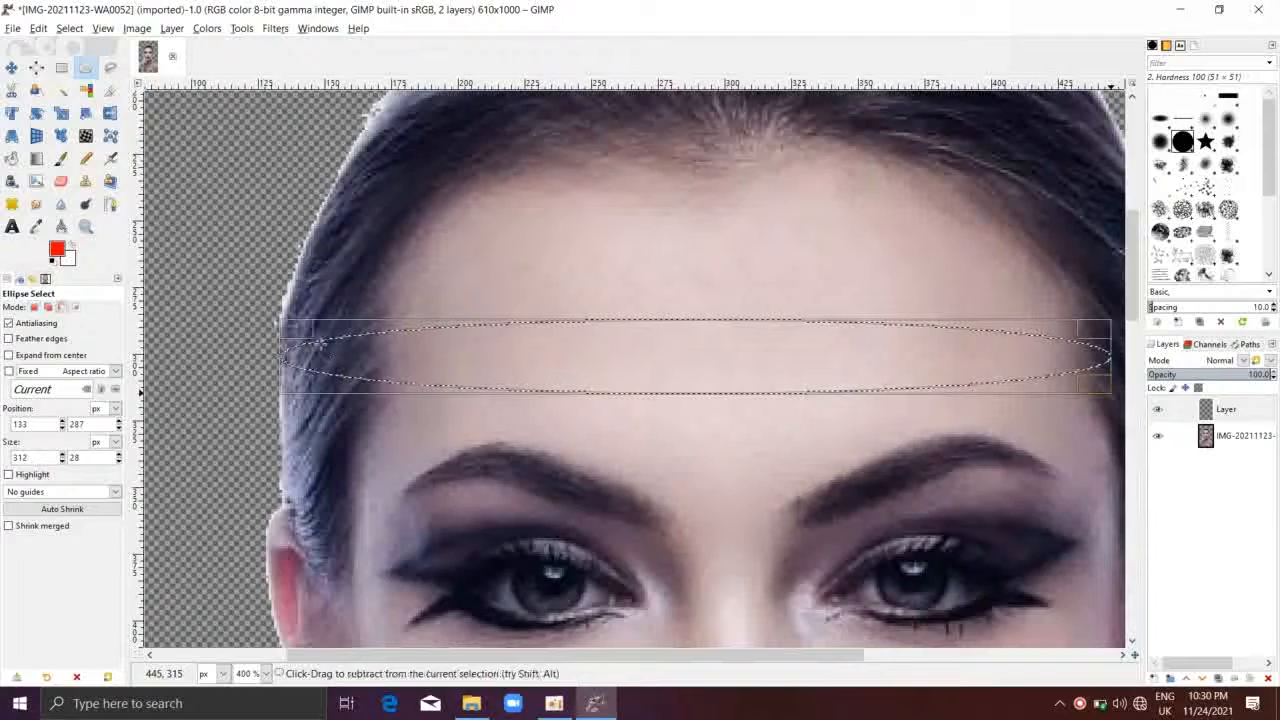
Move the elliptical selection down to position 133, 298 and fit its end to the hair edge at the image's left, 313 px wide
scroll(331, 357, up, 2)
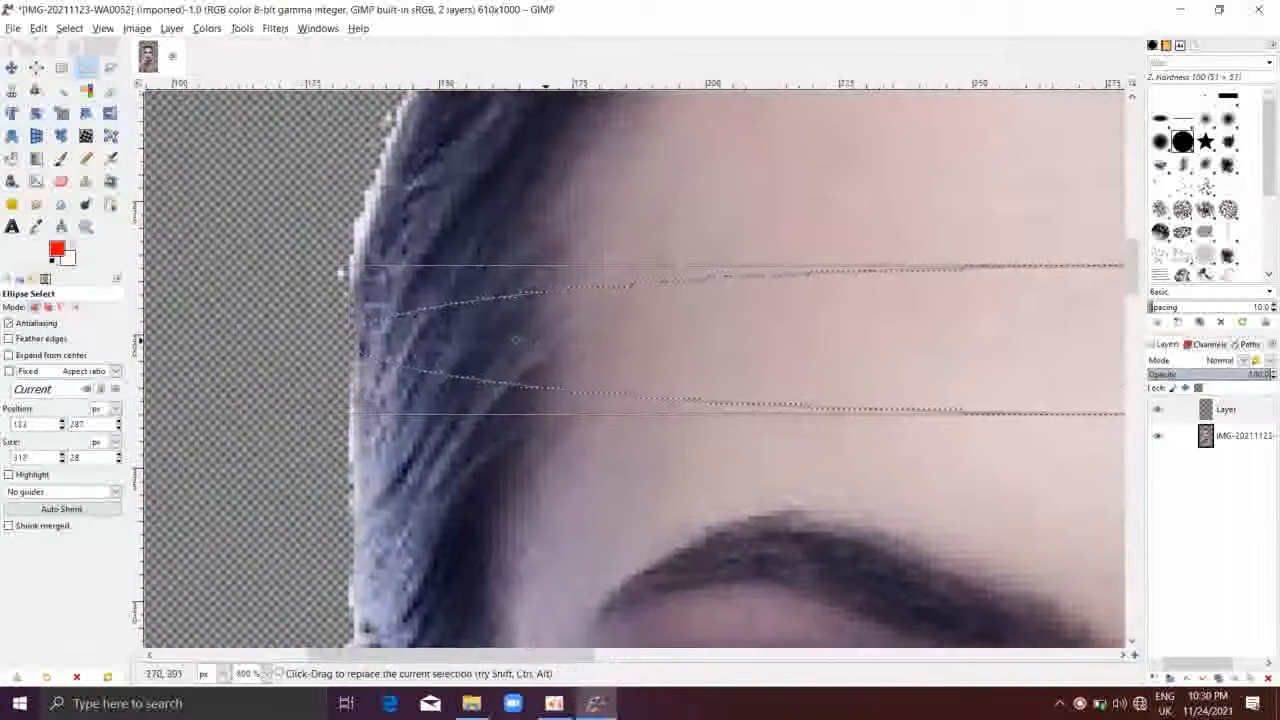
drag(768, 335, 776, 396)
click(371, 396)
click(371, 396)
mouse_move(371, 395)
mouse_down()
mouse_move(407, 398)
mouse_move(360, 398)
mouse_up()
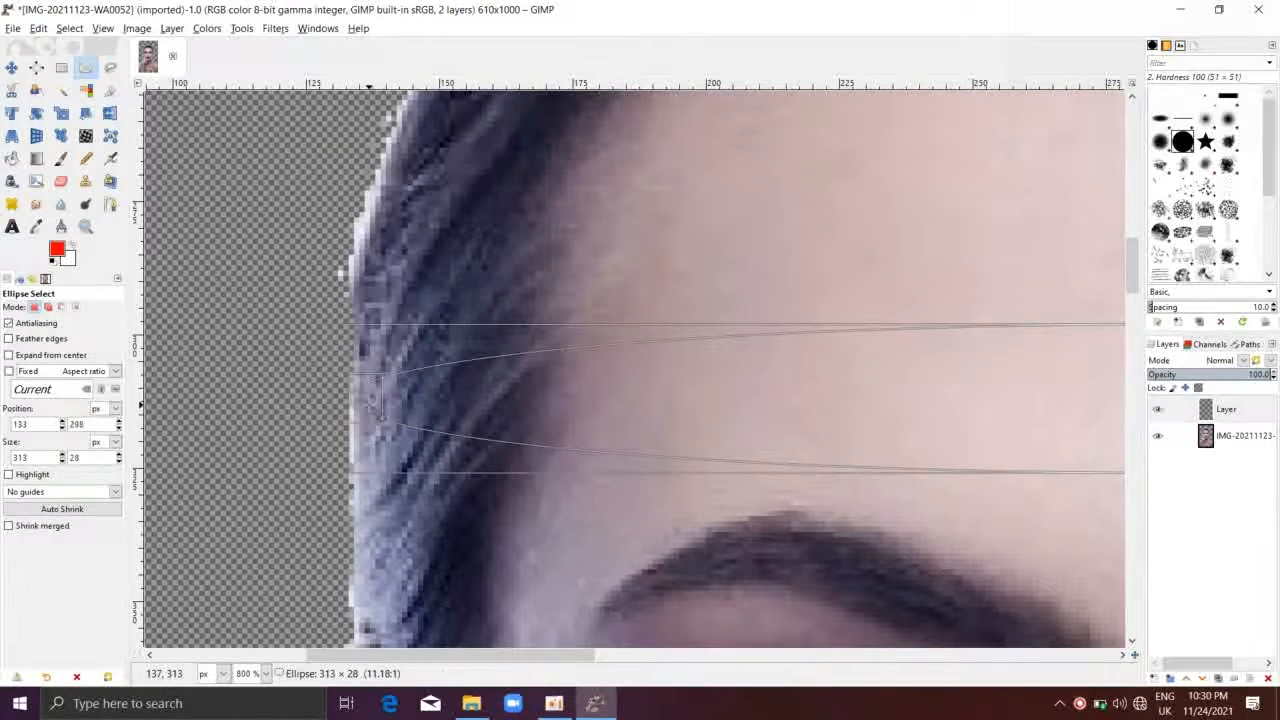
scroll(659, 328, right, 4)
scroll(849, 376, right, 8)
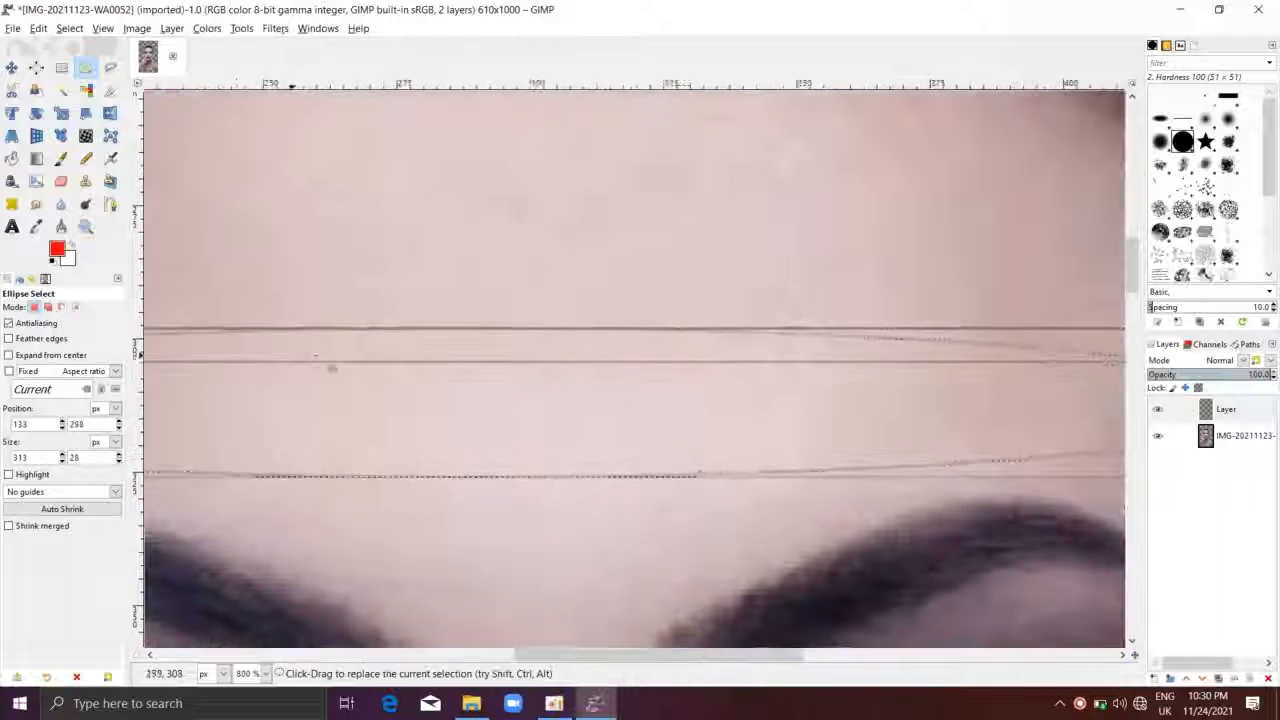
Resize the elliptical selection to 338 by 21 px so it spans both hair edges, and move it to position 133, 303
drag(589, 342, 600, 390)
scroll(437, 399, right, 8)
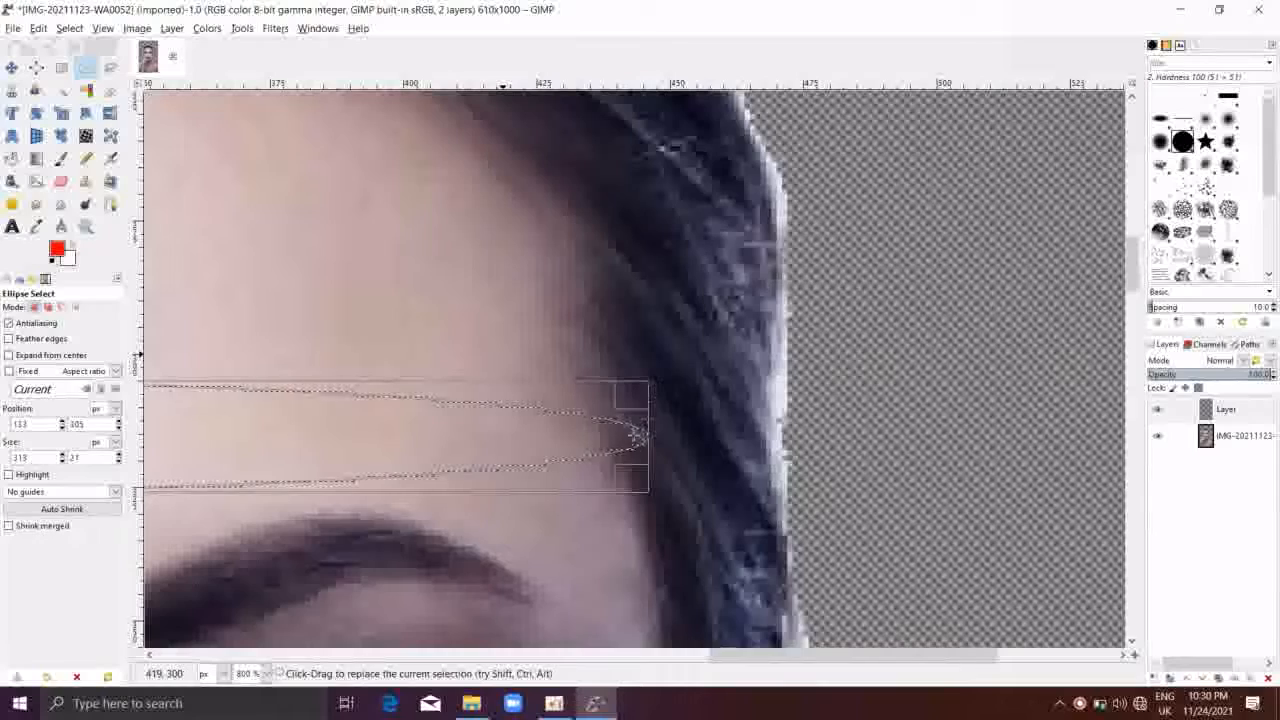
drag(634, 432, 760, 437)
ctrl+scroll(765, 435, down, 5)
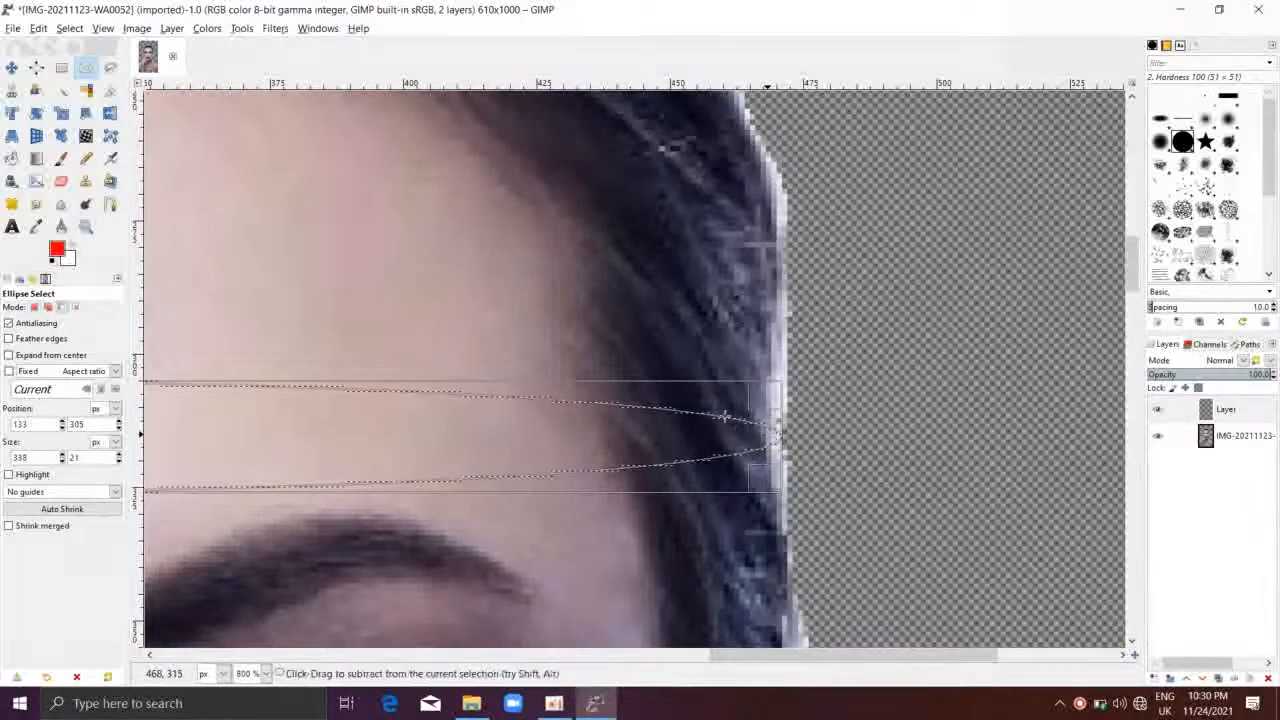
click(387, 432)
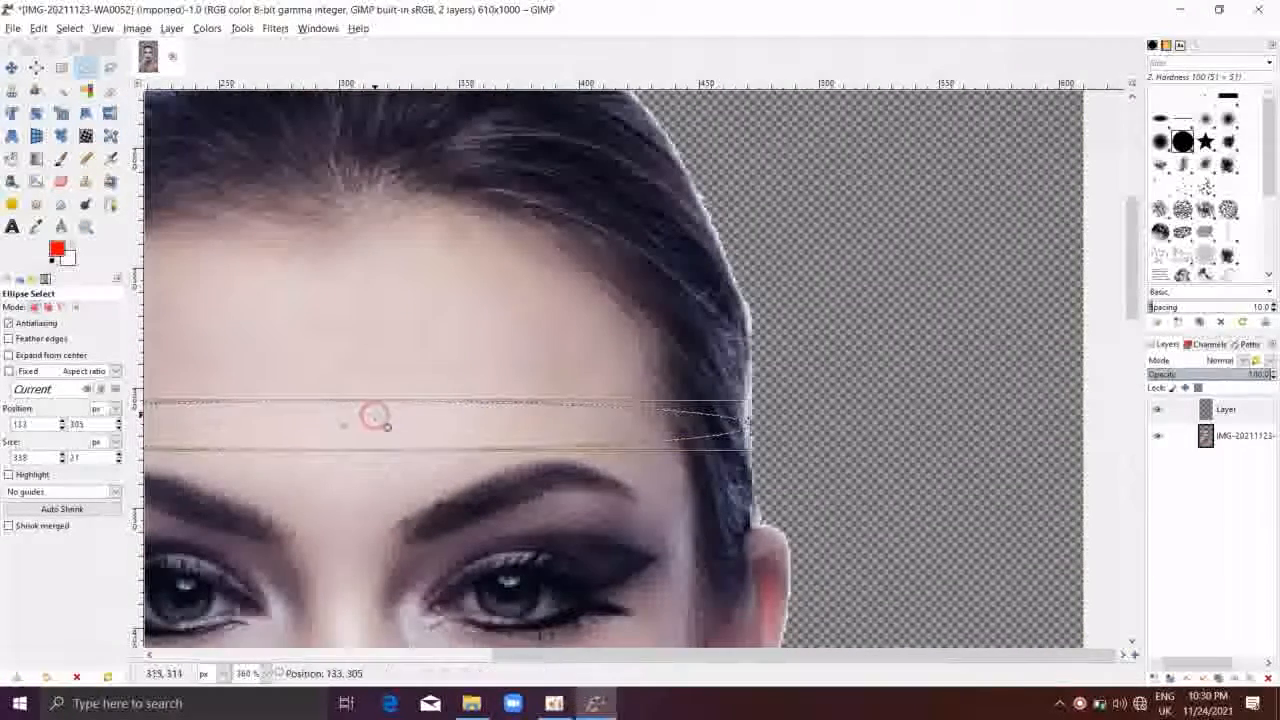
scroll(707, 369, left, 3)
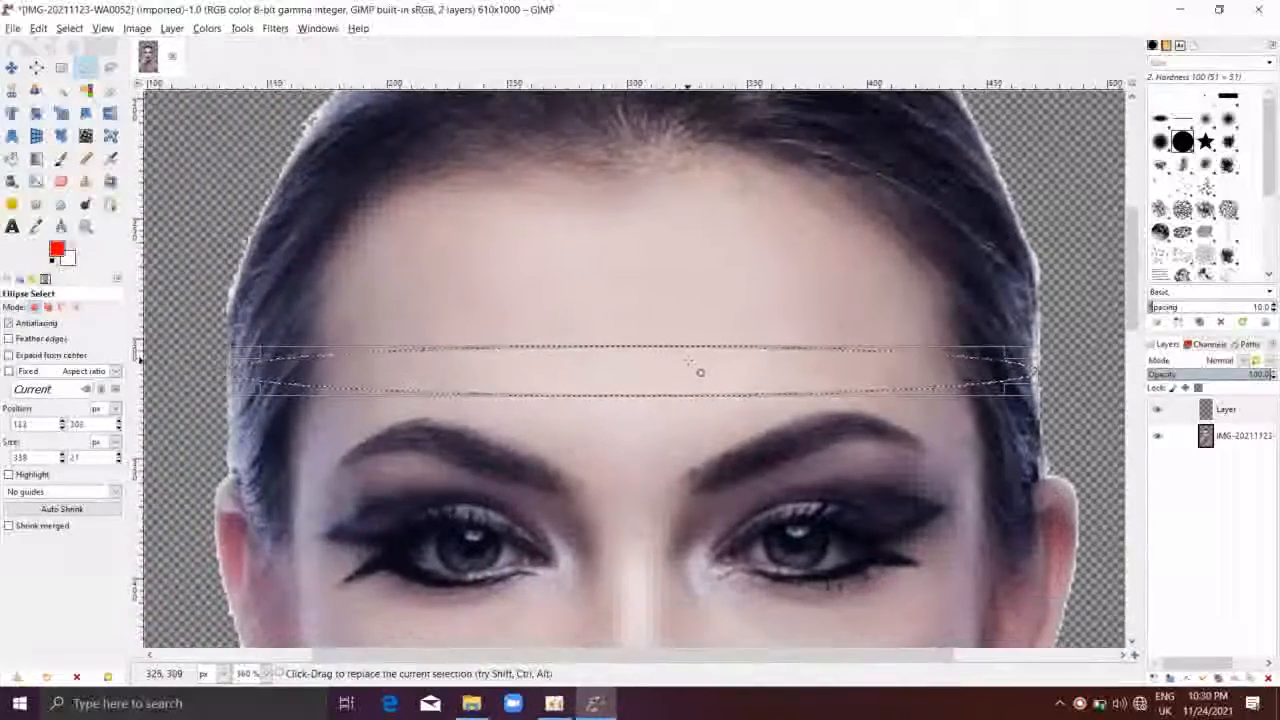
ctrl+scroll(657, 380, up, 2)
ctrl+scroll(644, 382, down, 4)
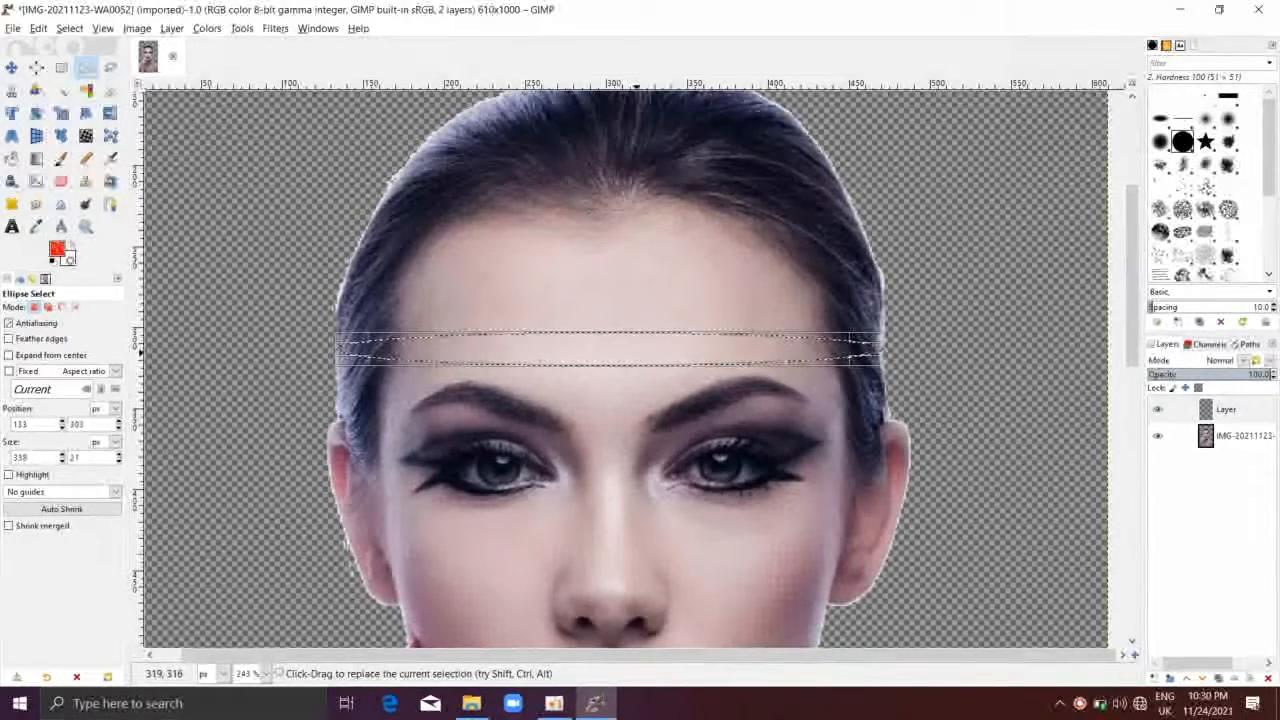
click(56, 248)
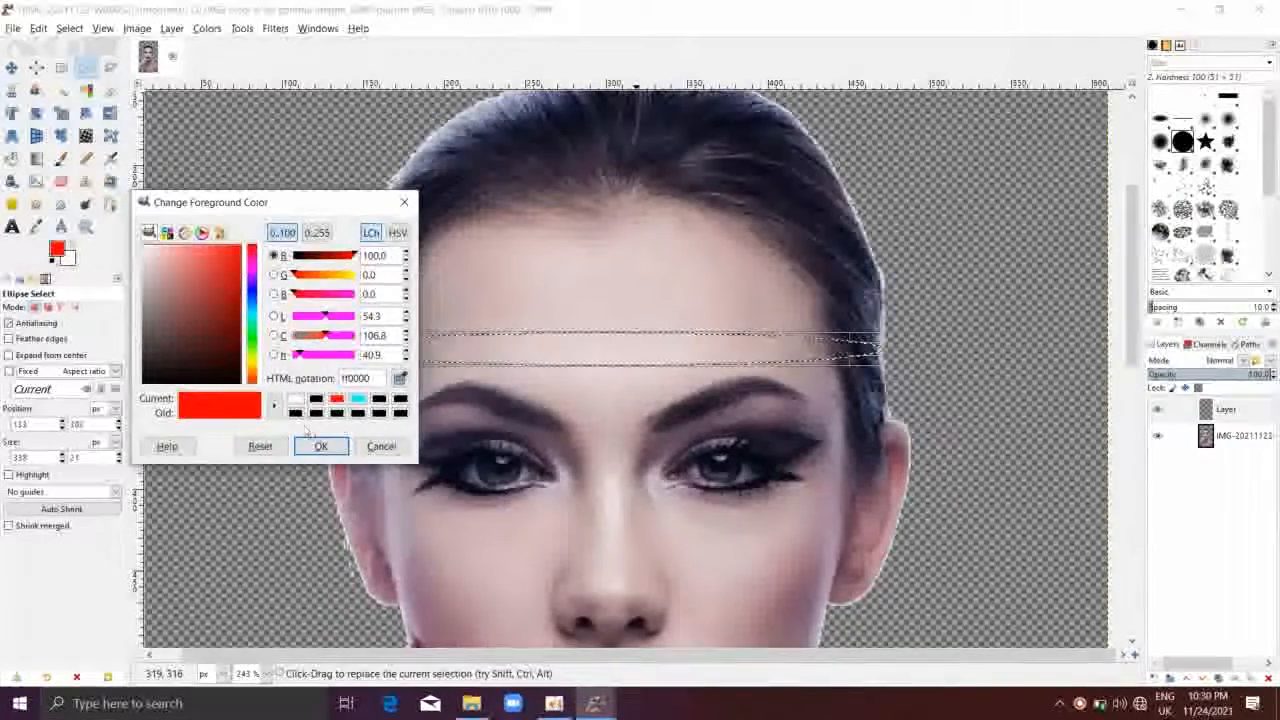
click(237, 261)
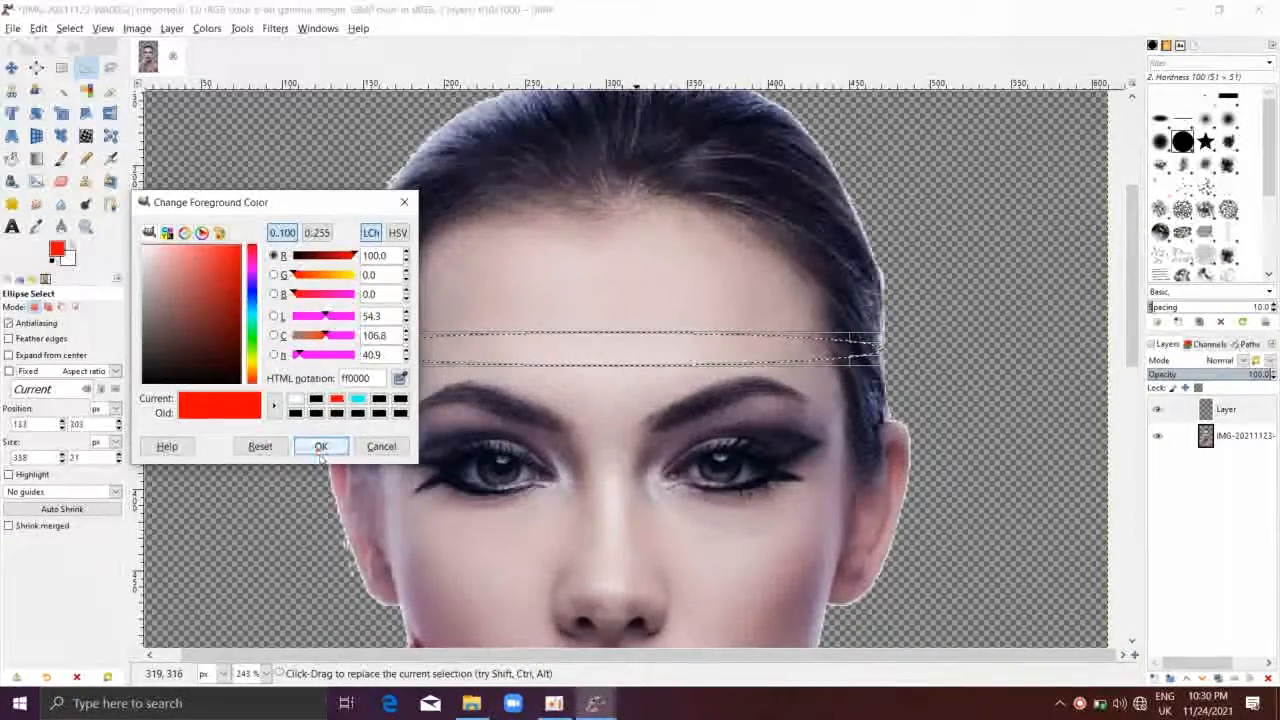
key(Escape)
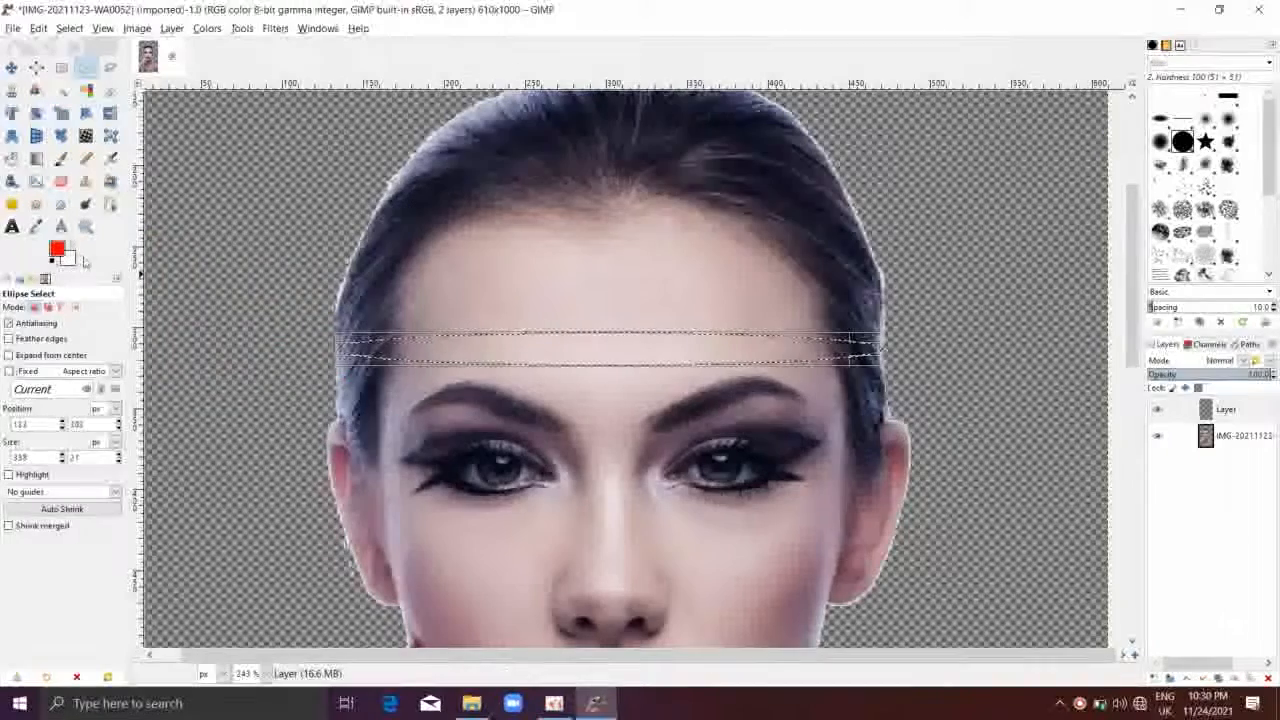
Set the background colour to dark red 9a0000
click(70, 258)
drag(218, 297, 245, 306)
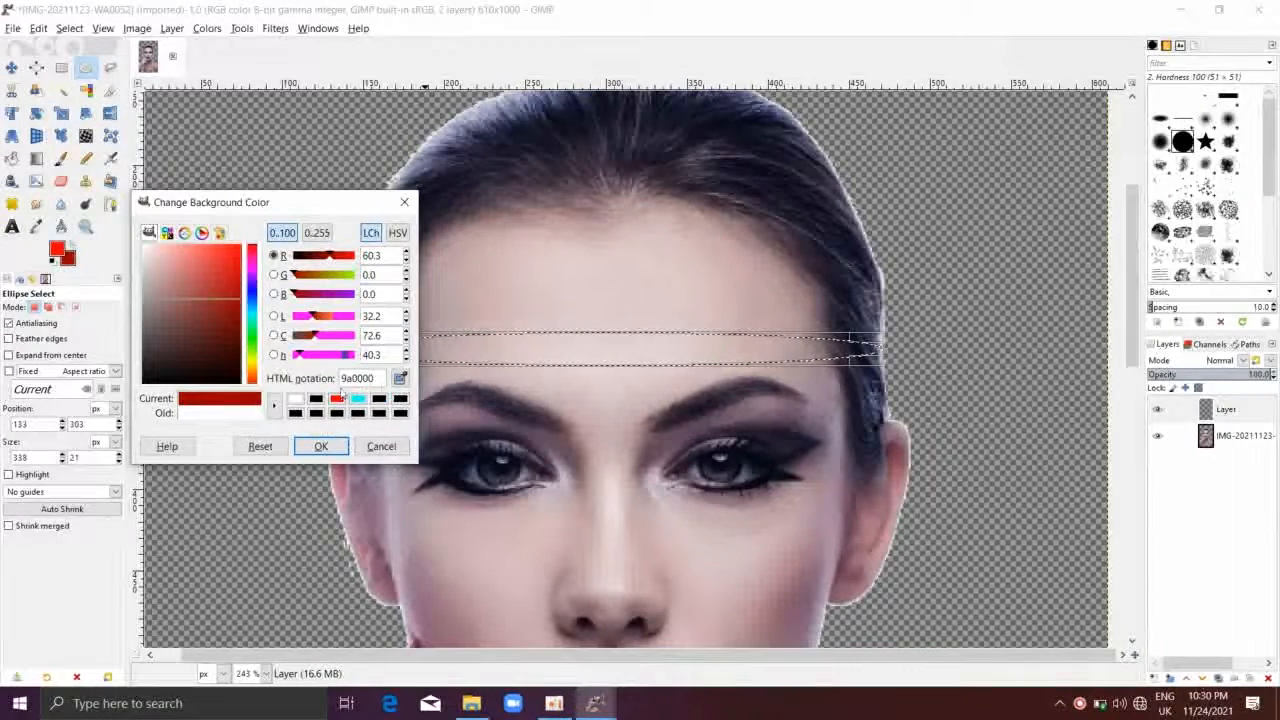
click(318, 447)
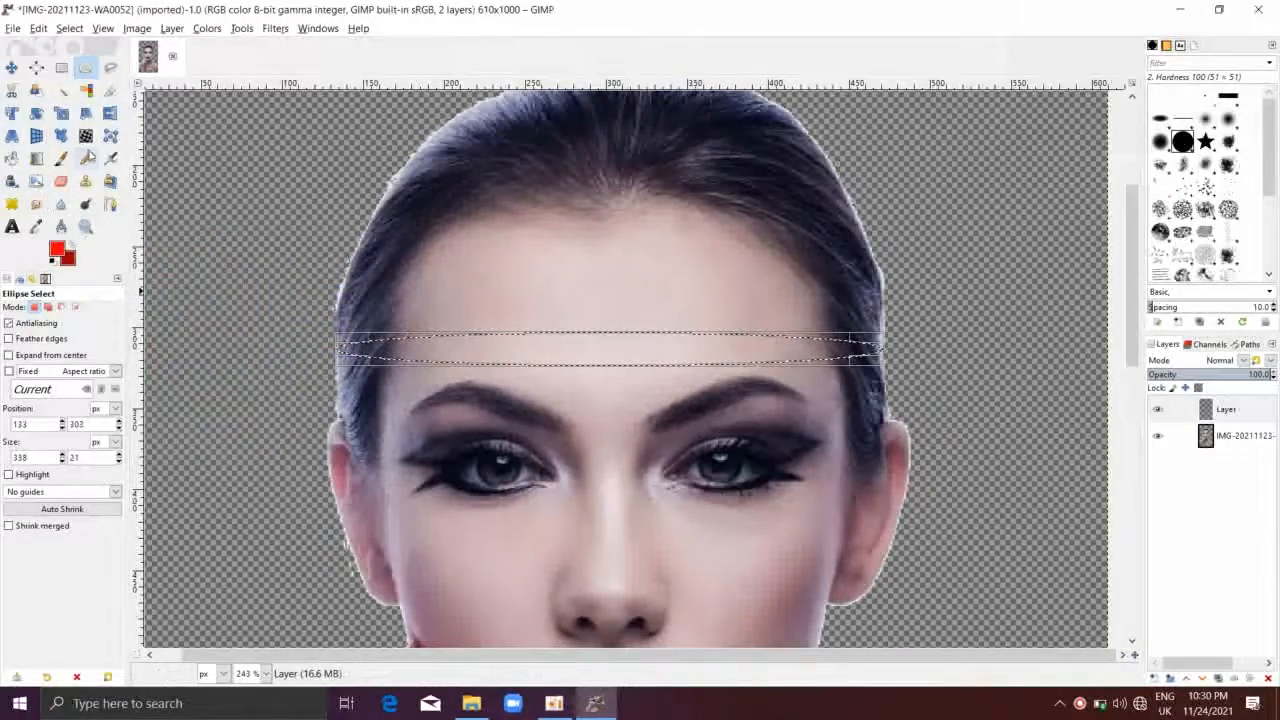
Choose the Gradient tool with the FG to BG (RGB) gradient
click(38, 160)
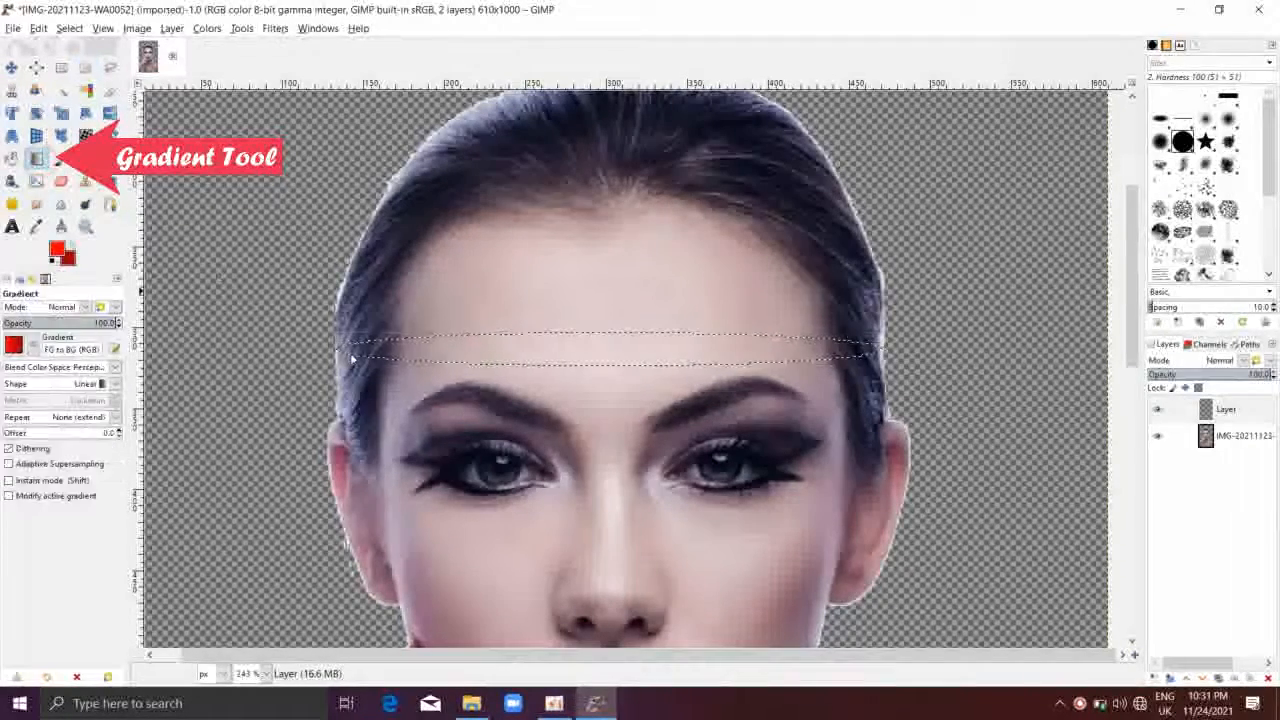
click(15, 343)
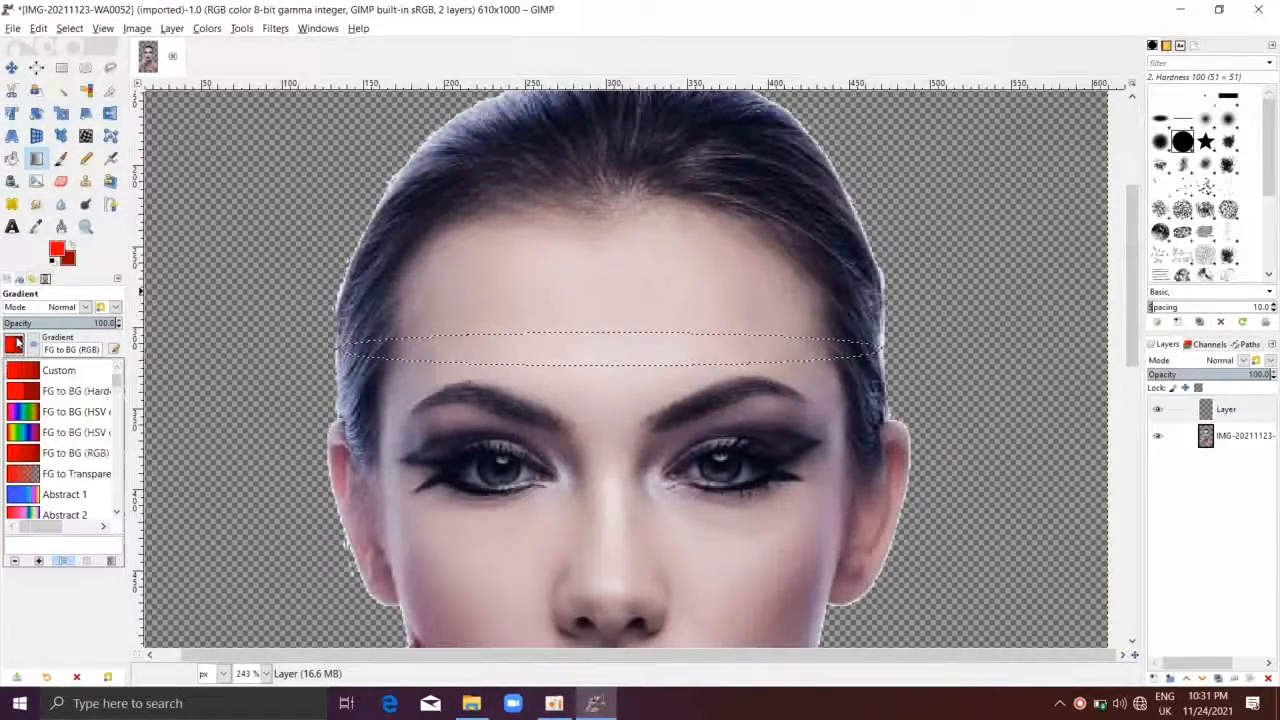
click(63, 455)
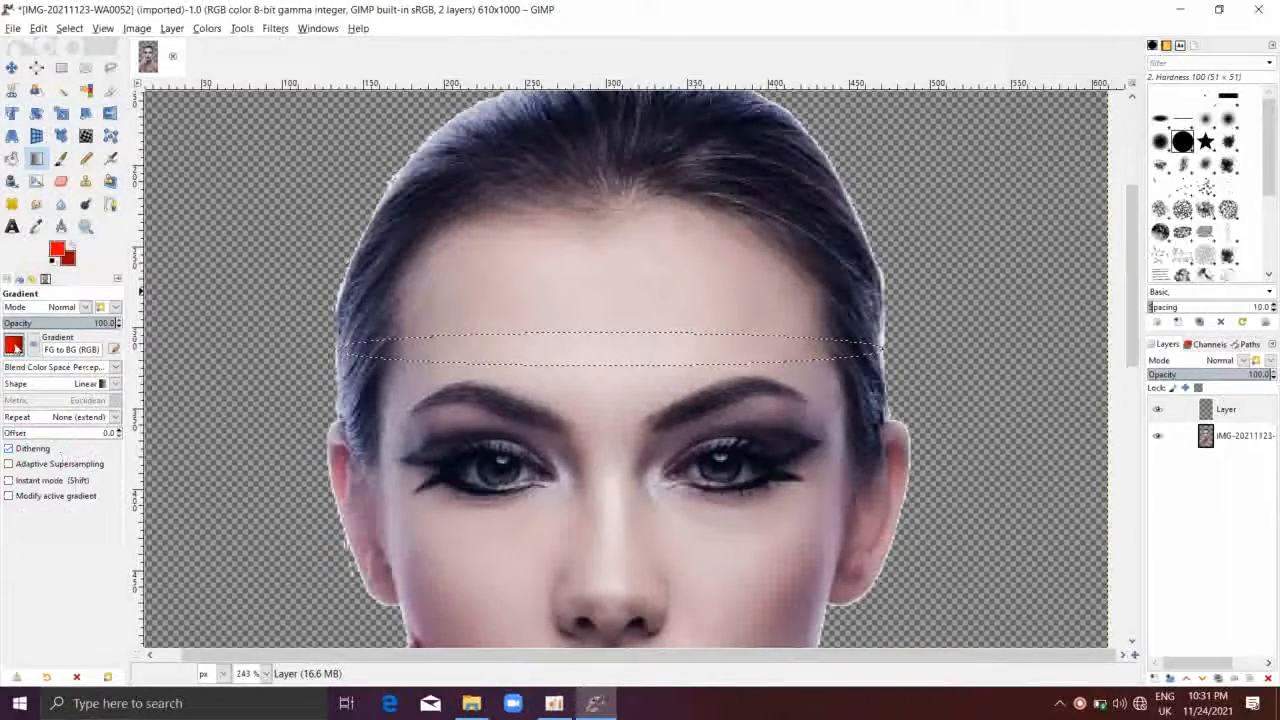
Fill the forehead ellipse with a linear red gradient running from about 415, 314 to 134, 314 and apply it
drag(342, 350, 698, 343)
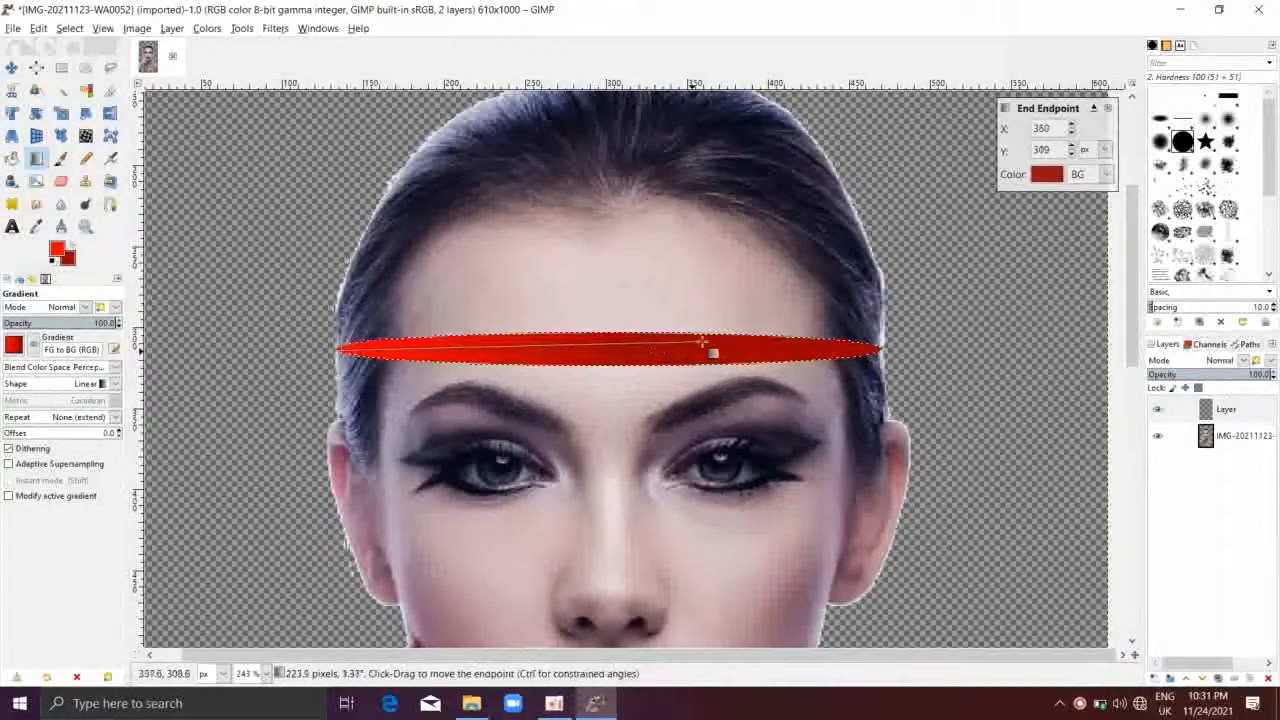
drag(803, 347, 512, 330)
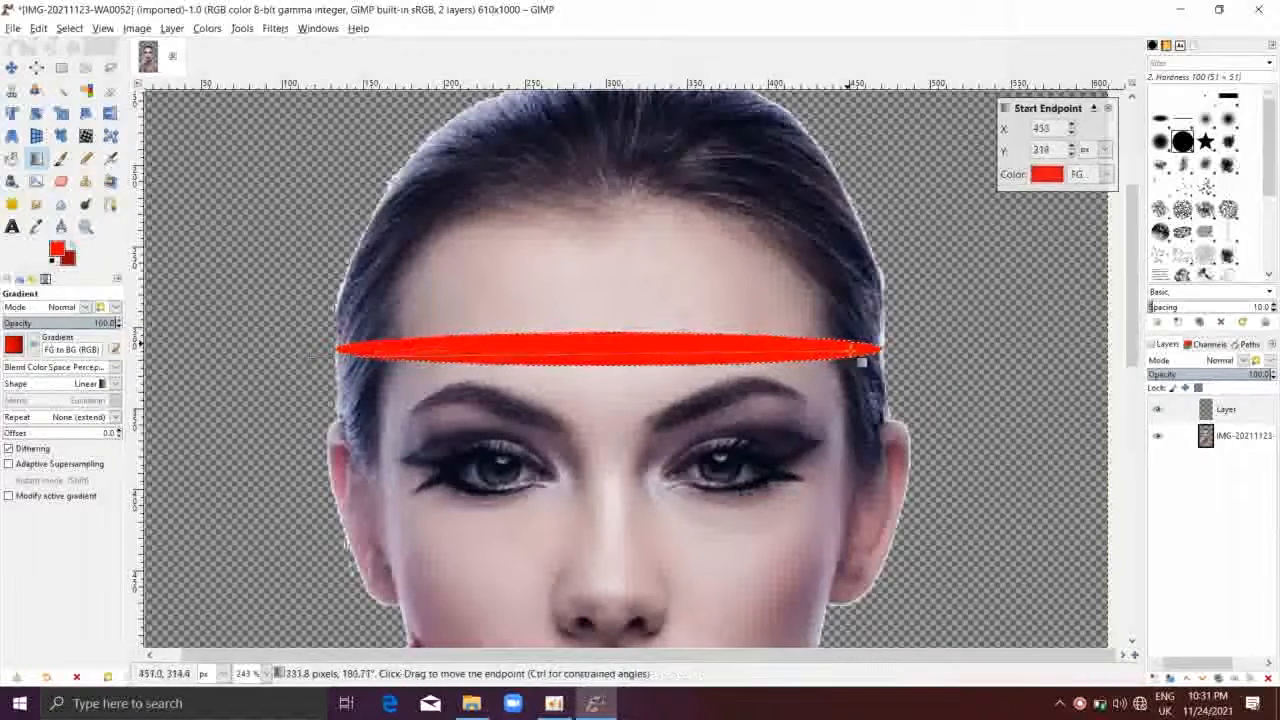
mouse_move(763, 355)
mouse_down()
mouse_move(759, 367)
mouse_move(774, 347)
mouse_up()
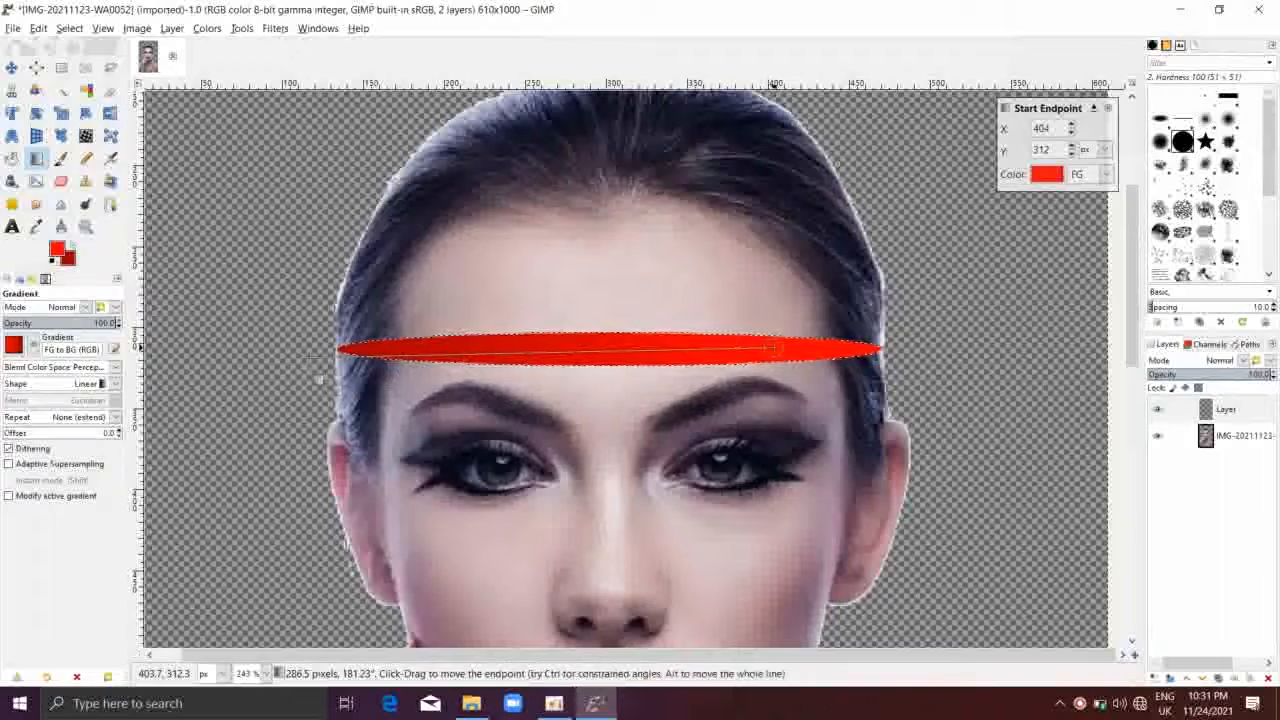
click(340, 350)
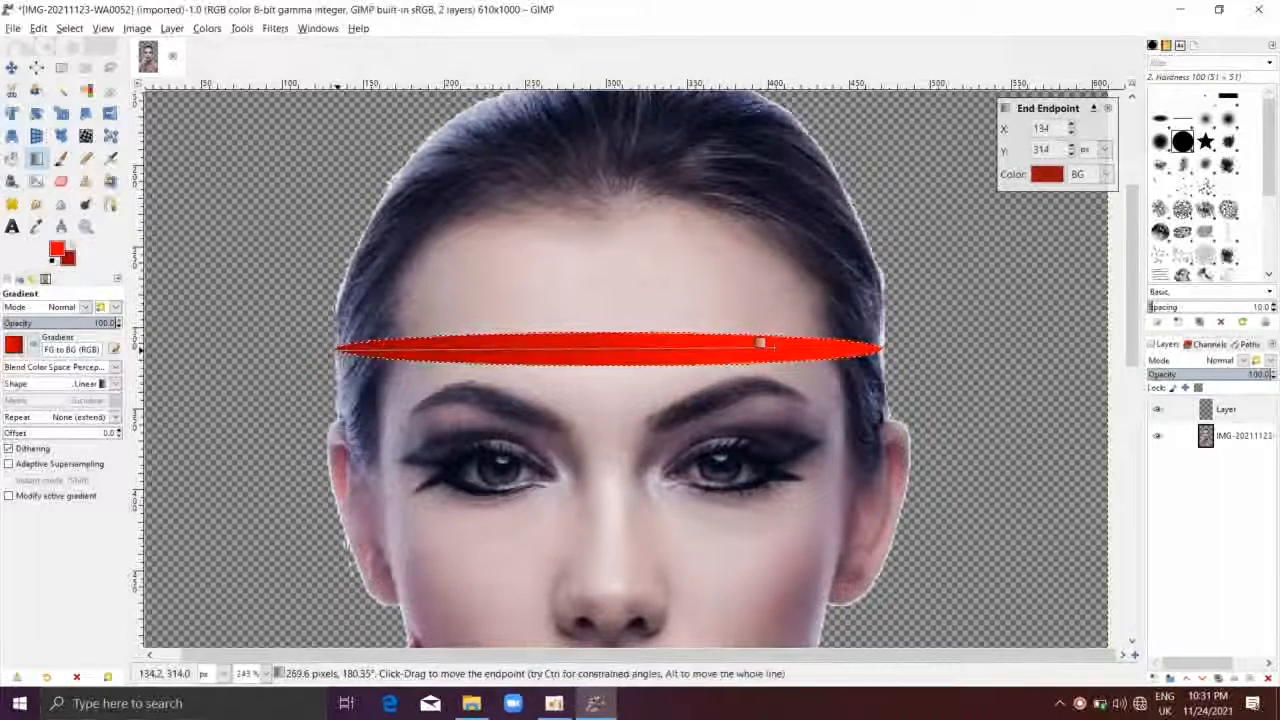
drag(776, 346, 793, 349)
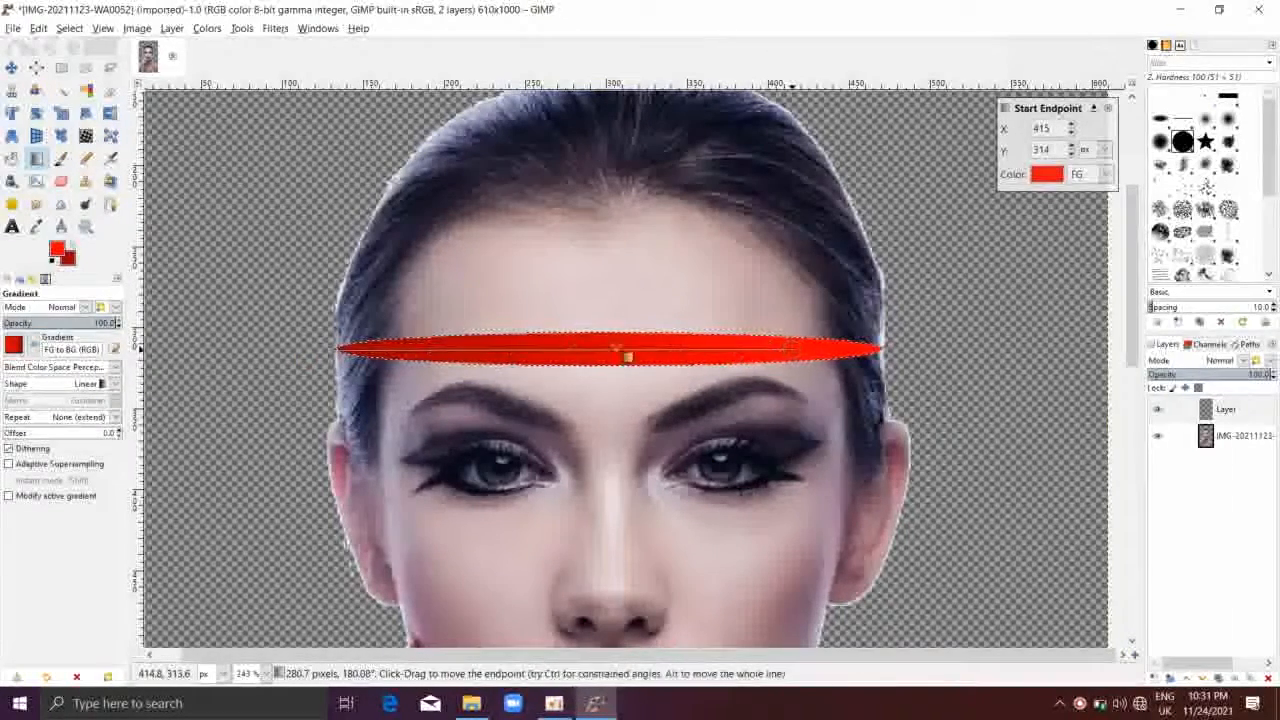
click(110, 203)
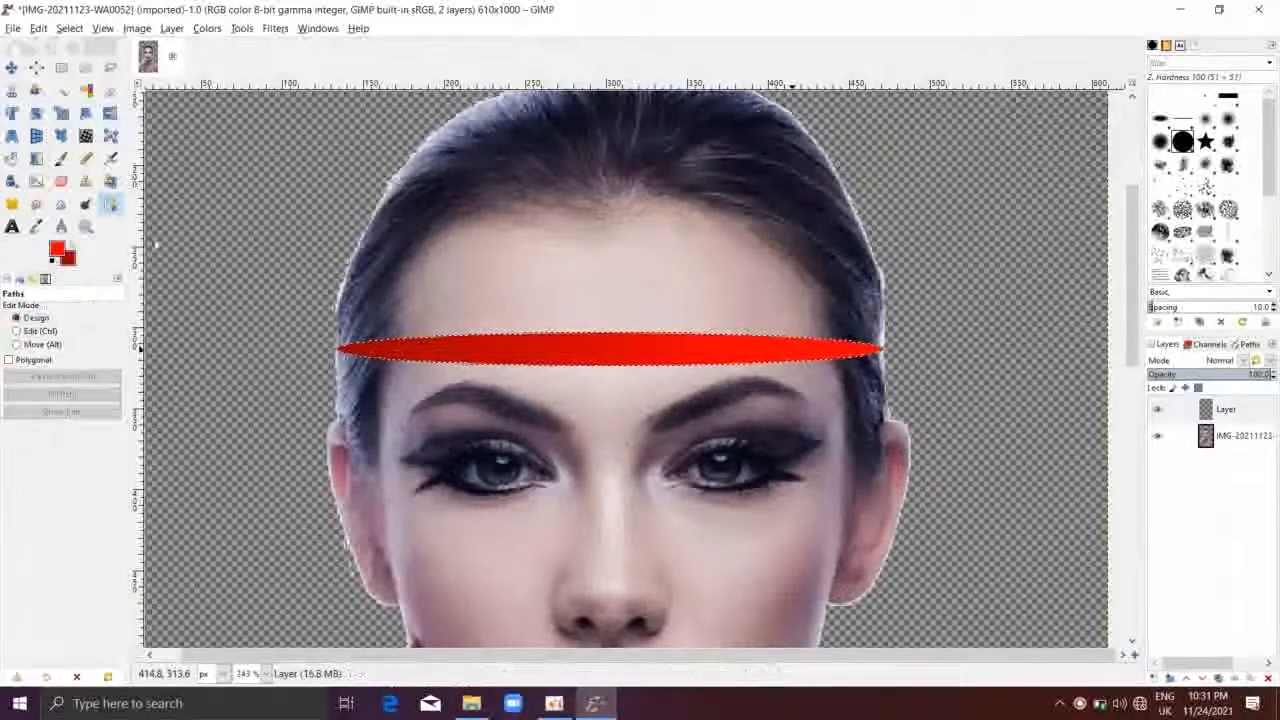
Duplicate the portrait layer and place the copy above the layer with the red gradient ellipse
click(1227, 437)
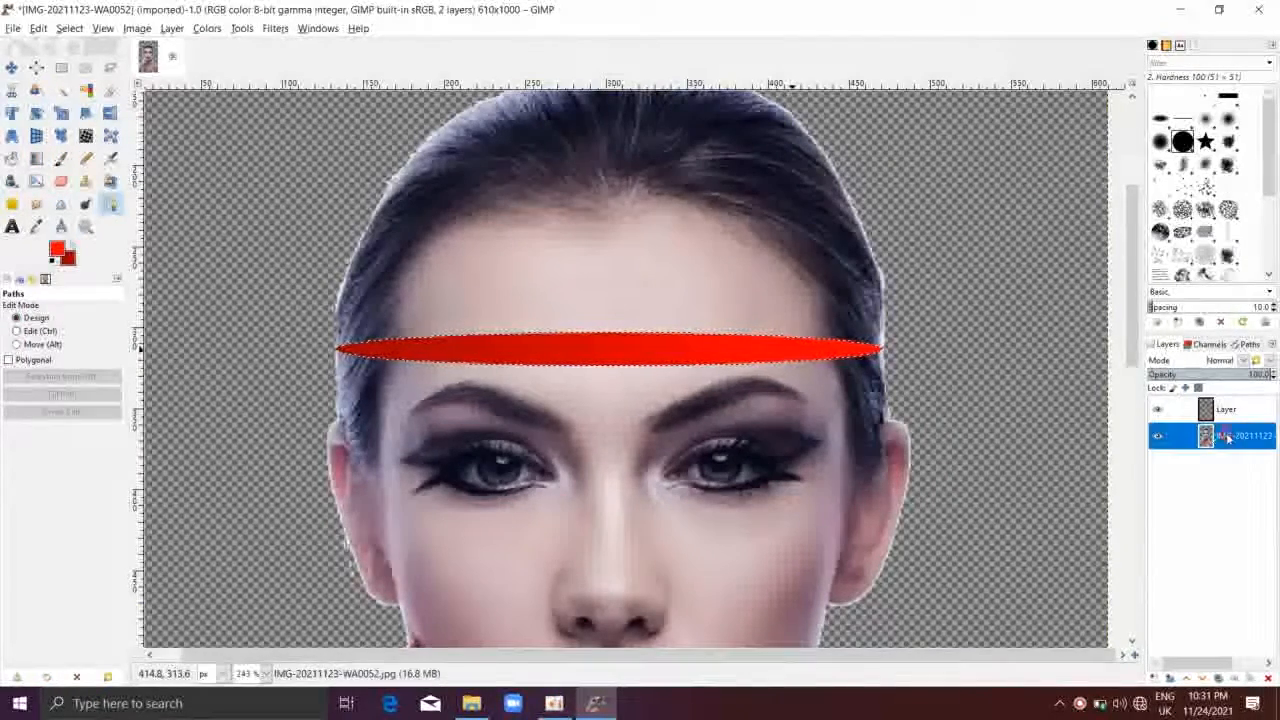
click(1218, 679)
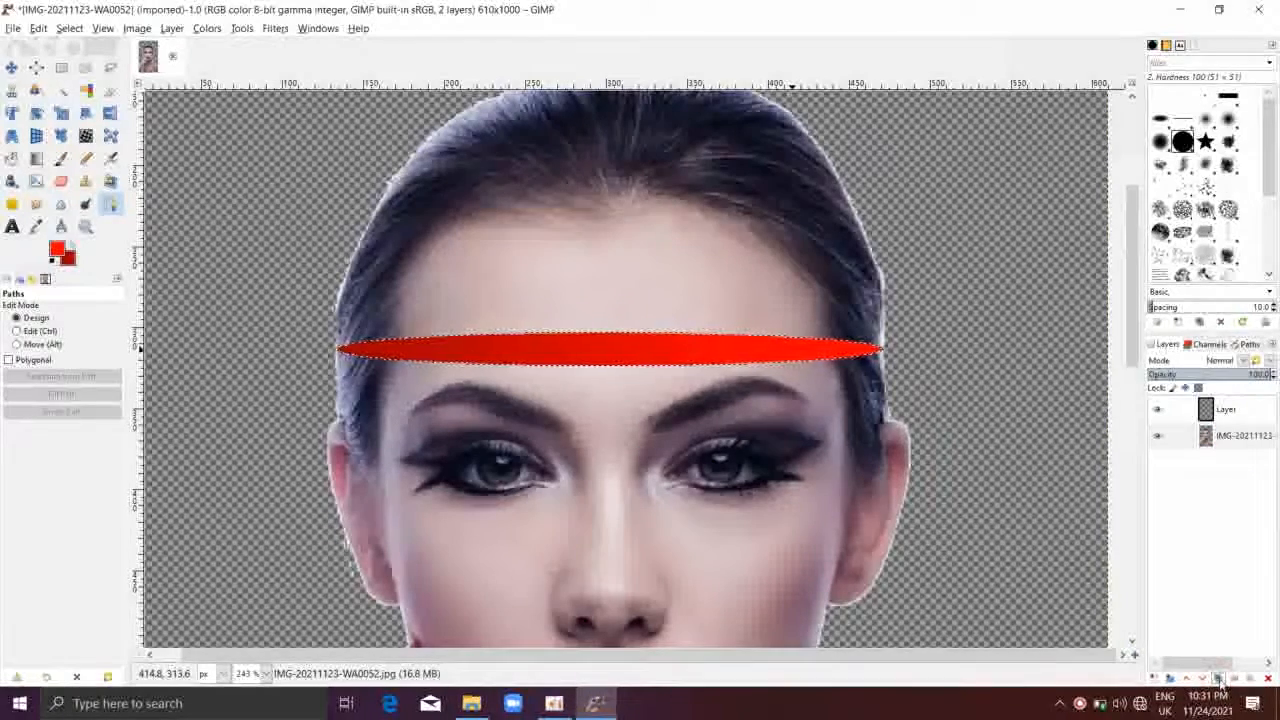
click(1219, 680)
mouse_move(1219, 436)
mouse_down()
mouse_move(1218, 400)
mouse_move(1222, 442)
mouse_up()
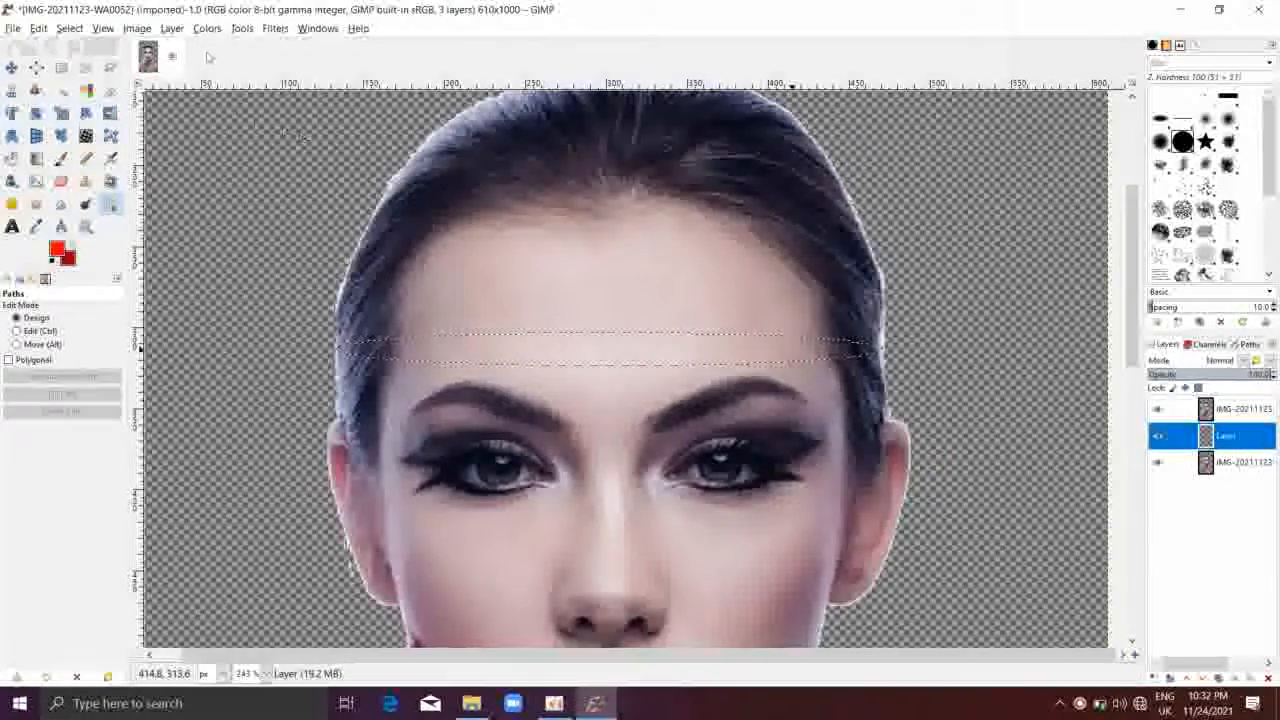
Invert the elliptical selection and make the portrait copy the active layer
click(69, 28)
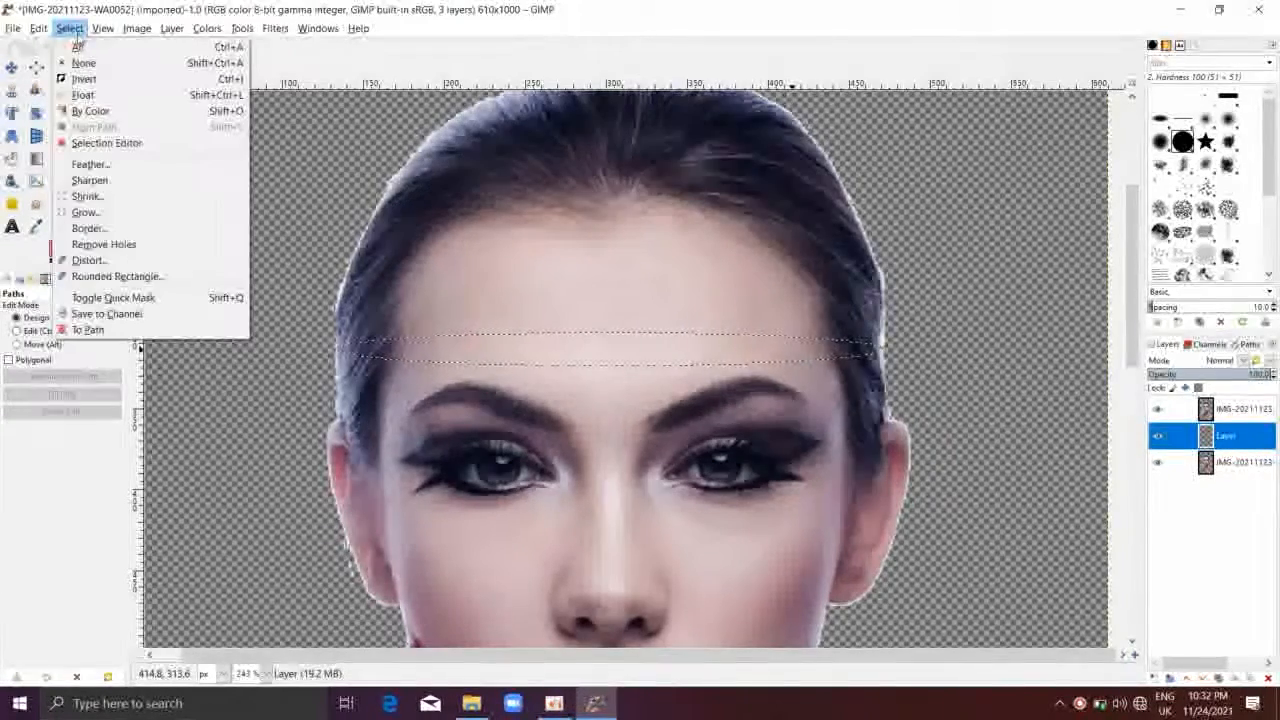
click(72, 79)
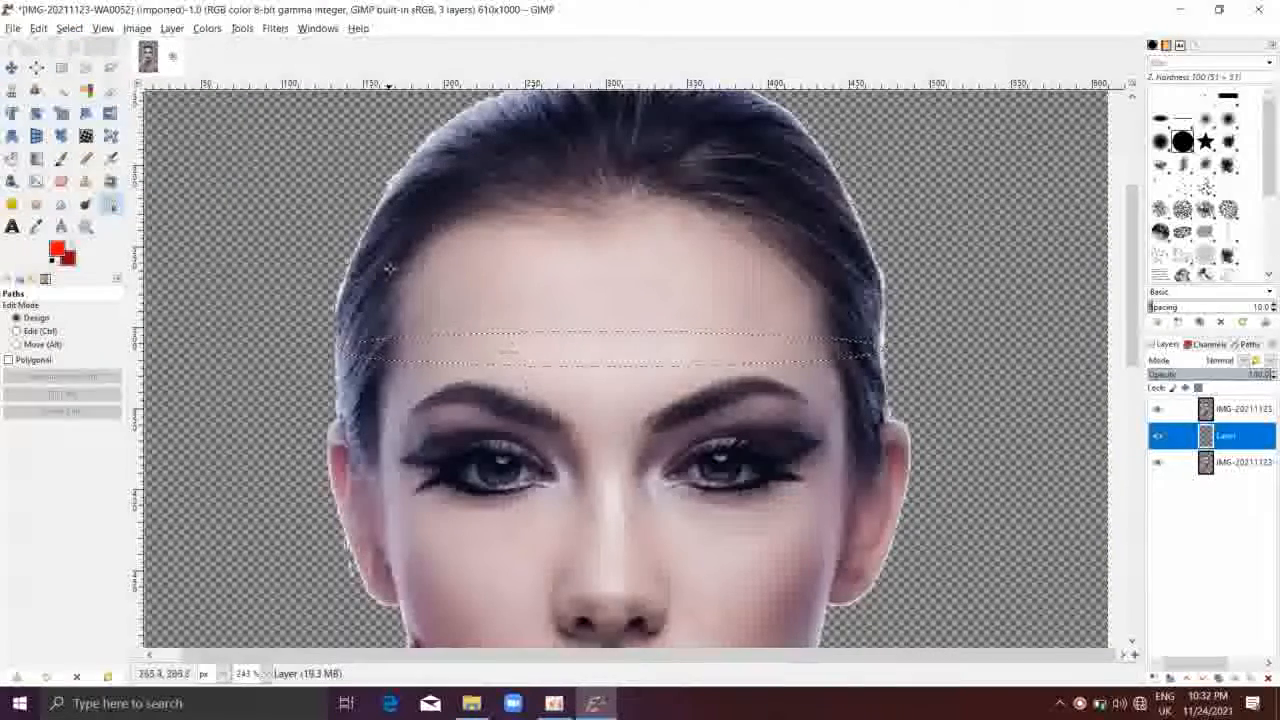
click(1236, 418)
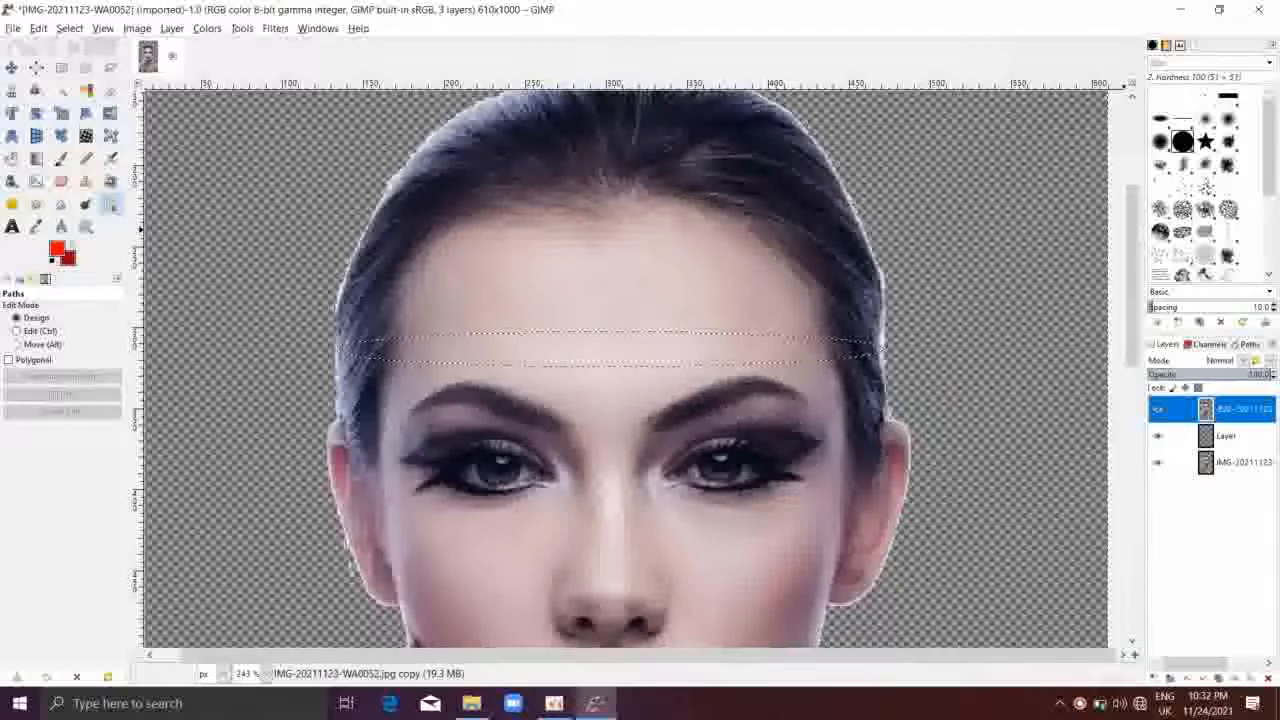
Choose the Eraser for the portrait copy and hide the original portrait layer below the gradient layer
scroll(489, 293, up, 1)
scroll(489, 293, up, 1)
key(shift+e)
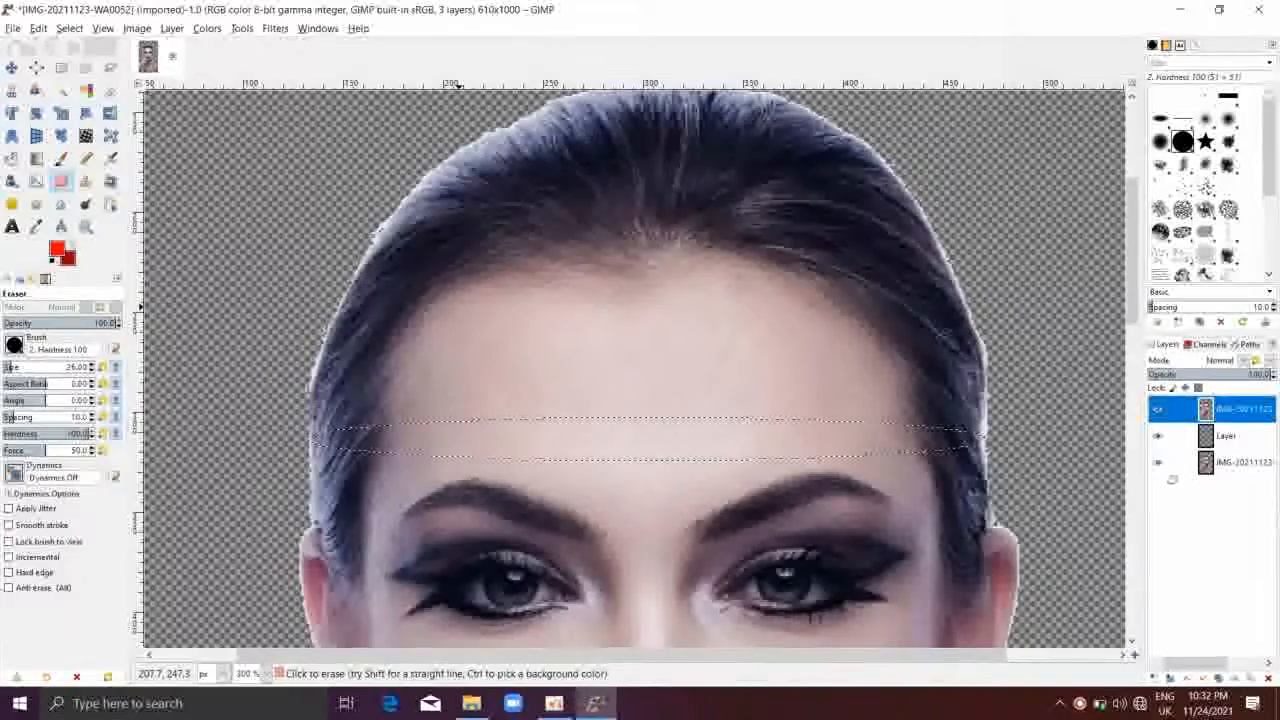
click(1157, 462)
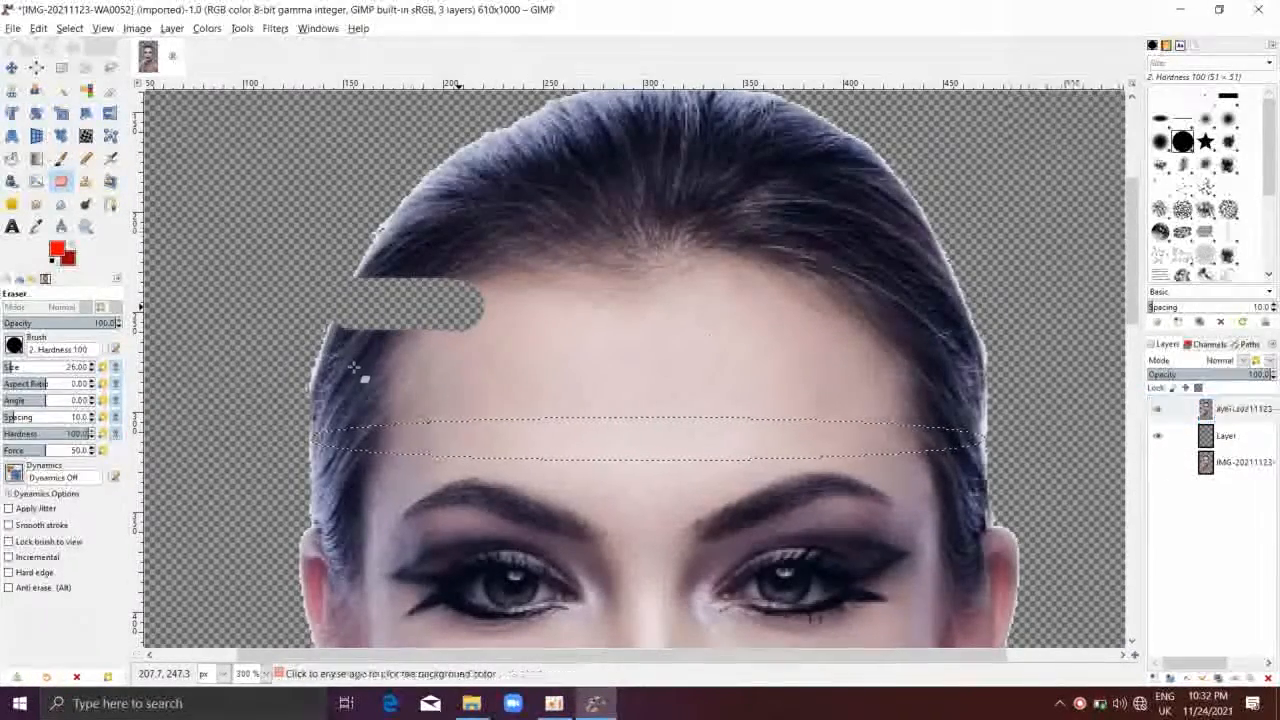
Erase the hair and forehead above the ellipse from the portrait copy
ctrl+scroll(345, 368, down, 1)
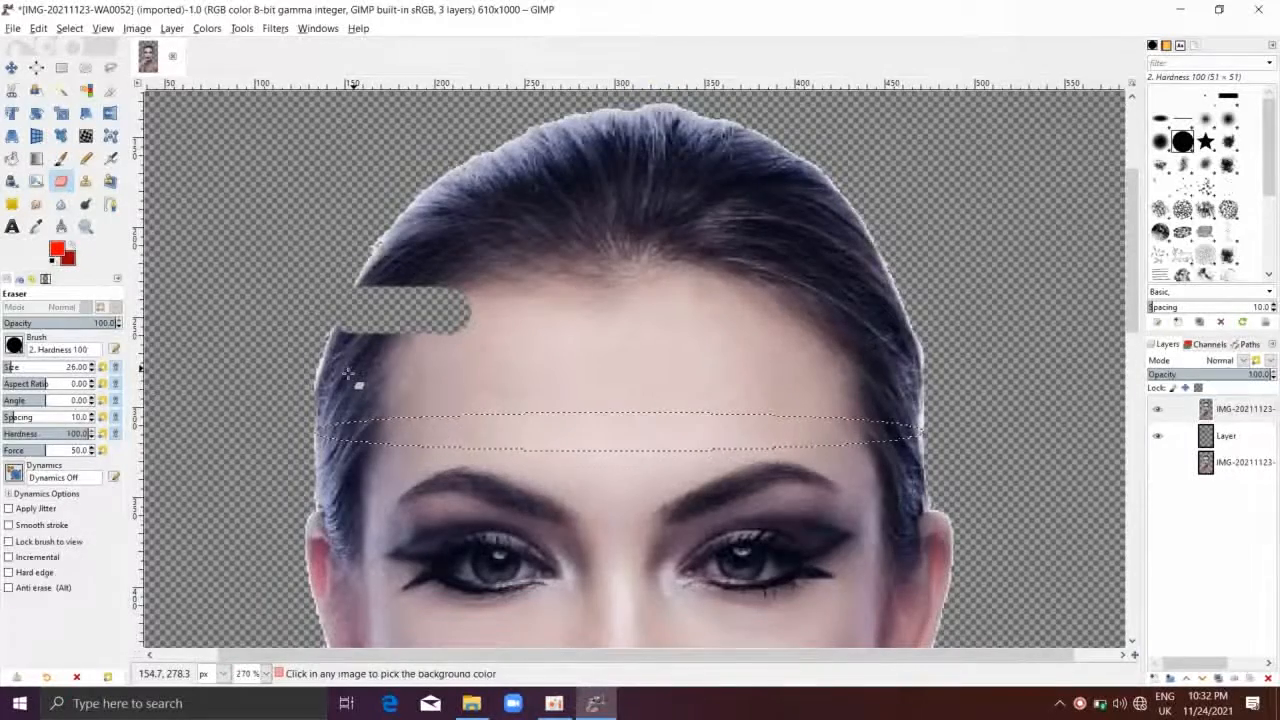
ctrl+scroll(347, 373, up, 4)
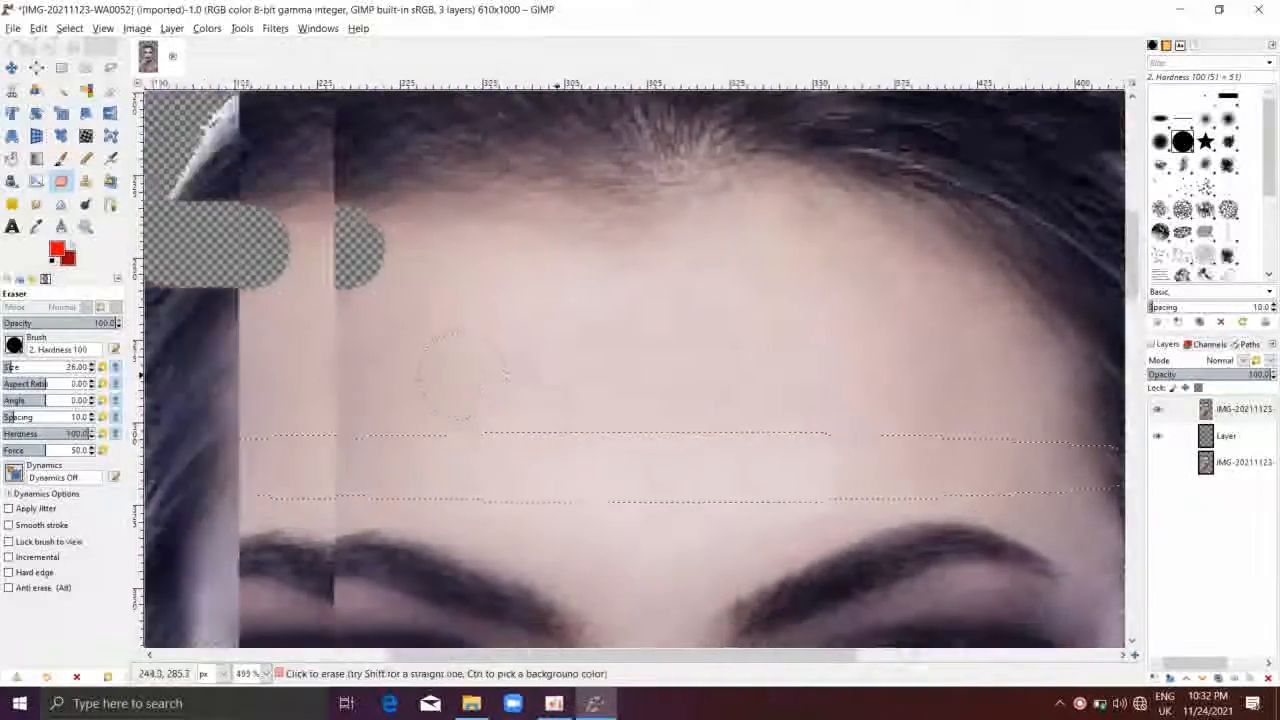
drag(507, 376, 747, 381)
mouse_move(410, 443)
mouse_down()
mouse_move(461, 429)
mouse_move(620, 446)
mouse_move(432, 431)
mouse_move(403, 409)
mouse_move(590, 397)
mouse_move(351, 391)
mouse_move(578, 336)
mouse_move(358, 354)
mouse_move(473, 348)
mouse_move(707, 398)
mouse_up()
mouse_move(538, 448)
mouse_down()
mouse_move(892, 428)
mouse_move(802, 408)
mouse_move(383, 452)
mouse_move(753, 328)
mouse_move(507, 356)
mouse_move(856, 269)
mouse_move(672, 195)
mouse_move(506, 204)
mouse_move(551, 131)
mouse_move(847, 134)
mouse_move(287, 264)
mouse_move(273, 208)
mouse_move(506, 244)
mouse_move(461, 326)
mouse_move(663, 398)
mouse_move(381, 488)
mouse_move(571, 551)
mouse_move(852, 574)
mouse_move(840, 376)
mouse_move(655, 400)
mouse_up()
mouse_move(1069, 404)
mouse_down()
mouse_move(768, 412)
mouse_move(708, 258)
mouse_move(716, 208)
mouse_move(814, 498)
mouse_up()
mouse_move(389, 215)
mouse_down()
mouse_move(714, 306)
mouse_move(738, 398)
mouse_move(726, 475)
mouse_up()
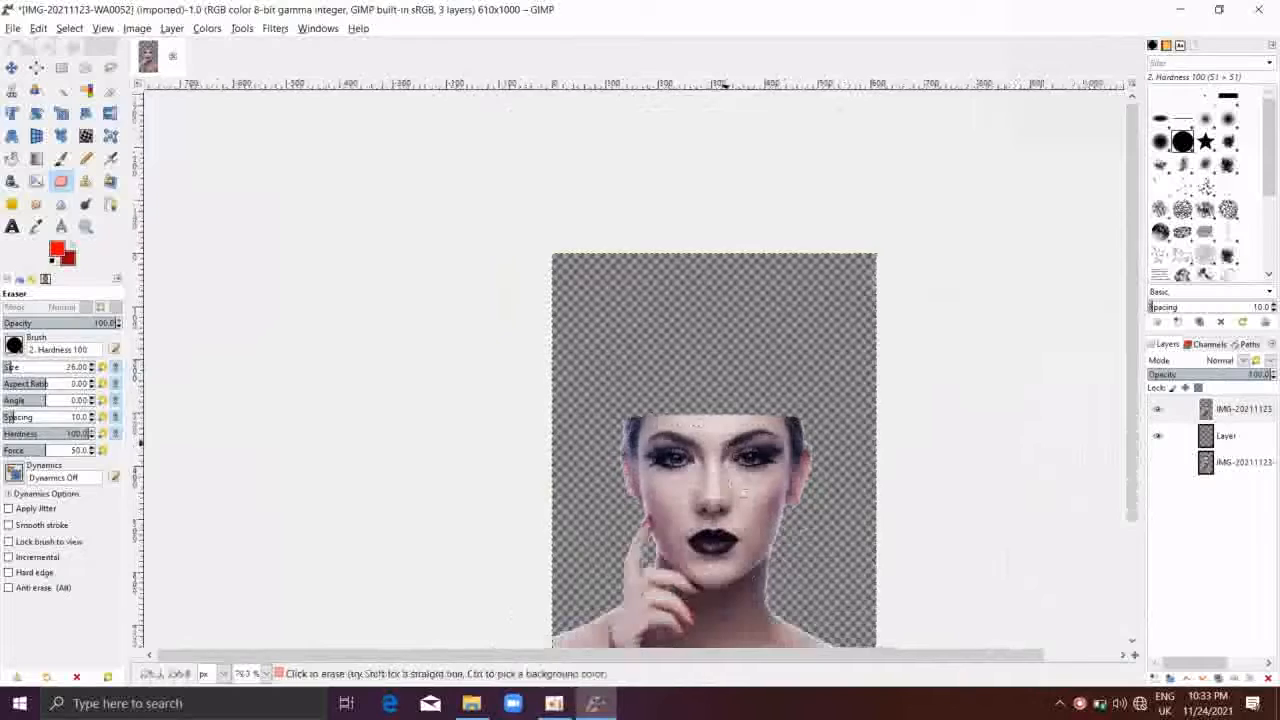
scroll(738, 487, up, 4)
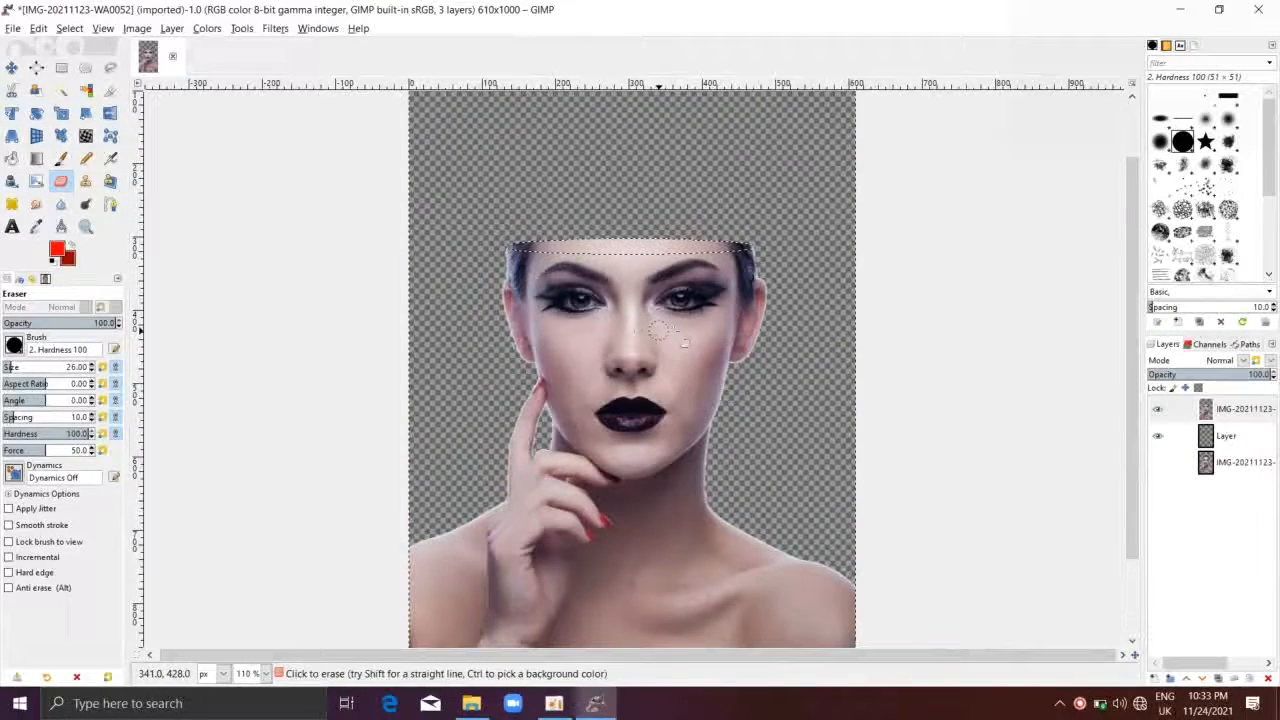
Show the original portrait layer and move the red gradient layer to the top of the layer stack
click(1159, 462)
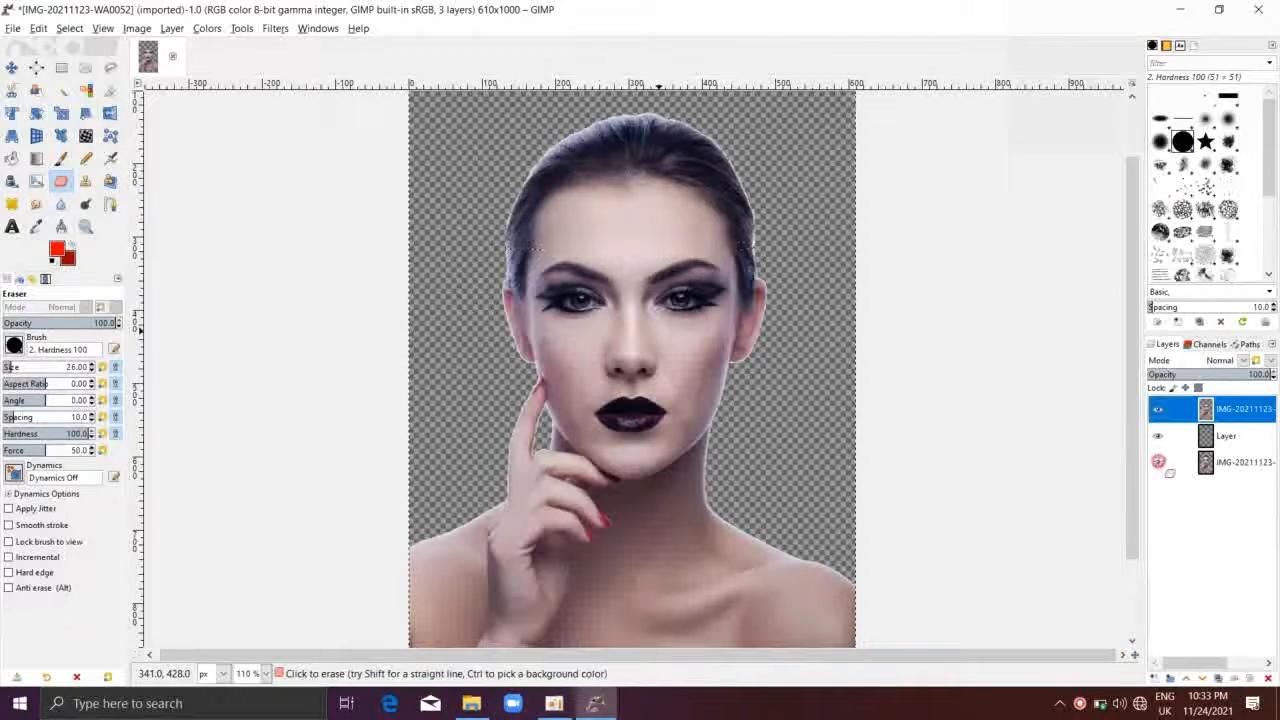
drag(1206, 436, 1216, 410)
click(1188, 680)
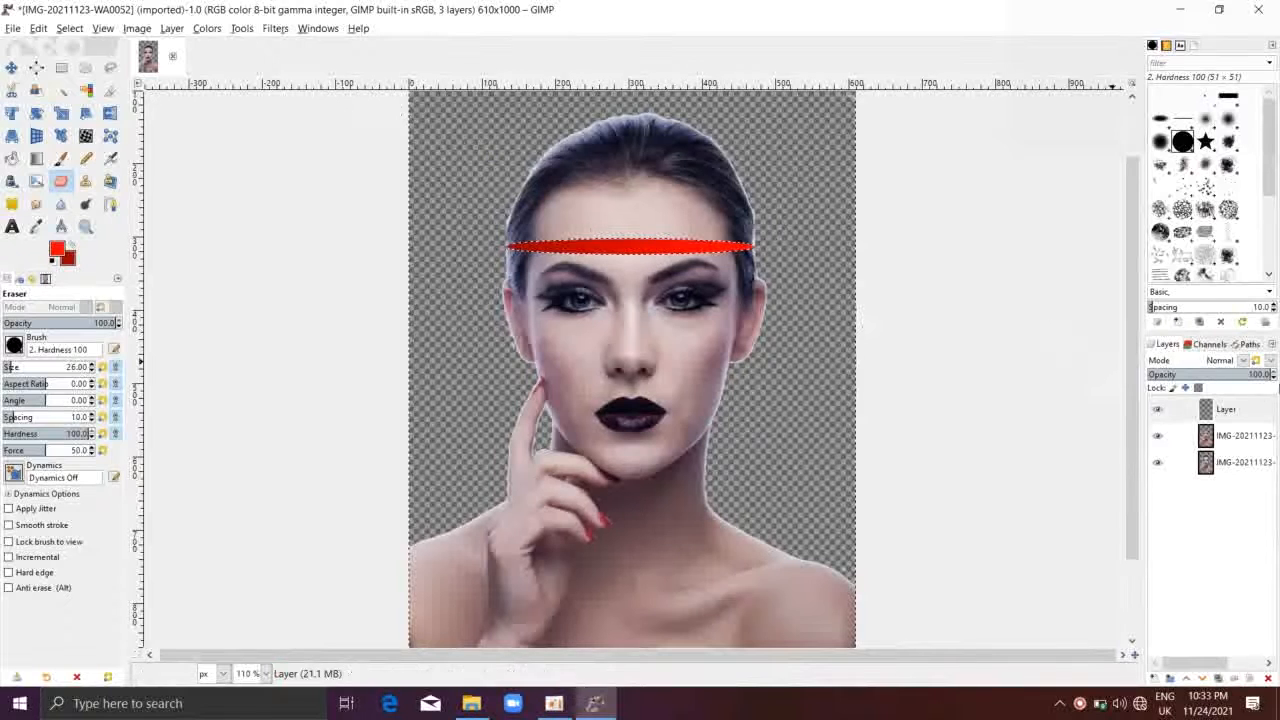
Hide the portrait copy and erase the face and raised hand below the ellipse from the original portrait layer
click(1157, 438)
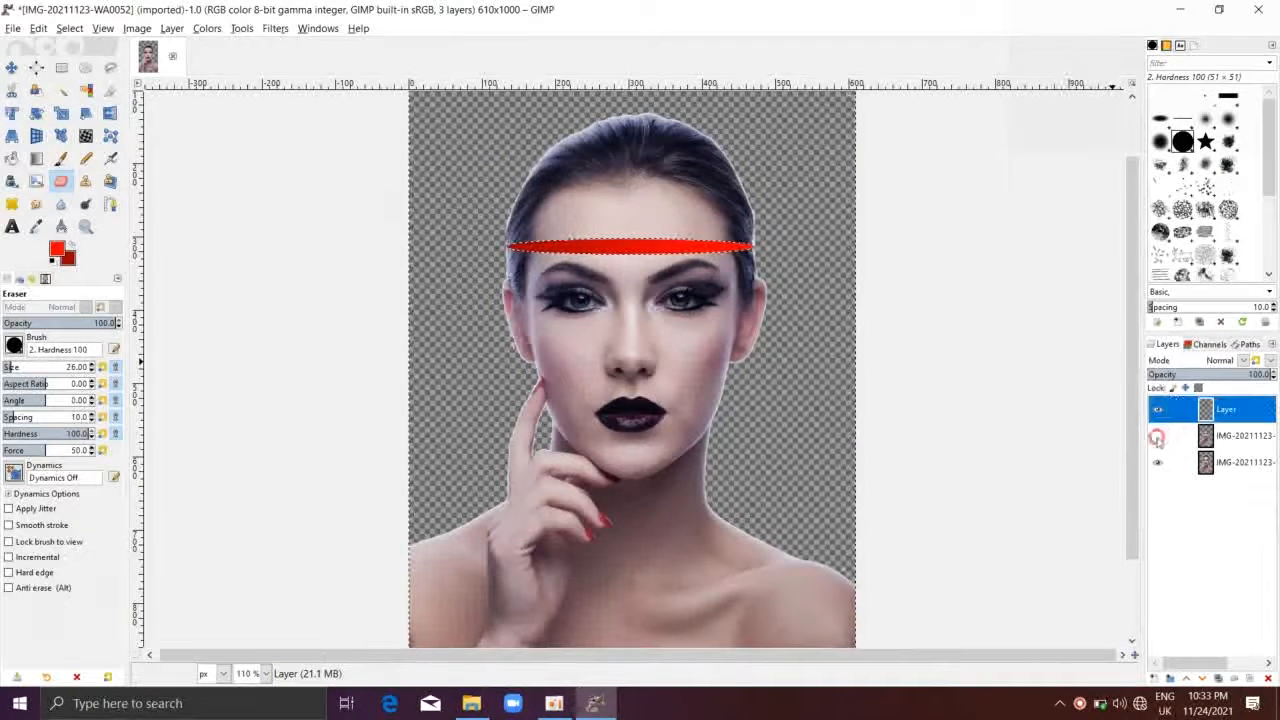
click(1228, 468)
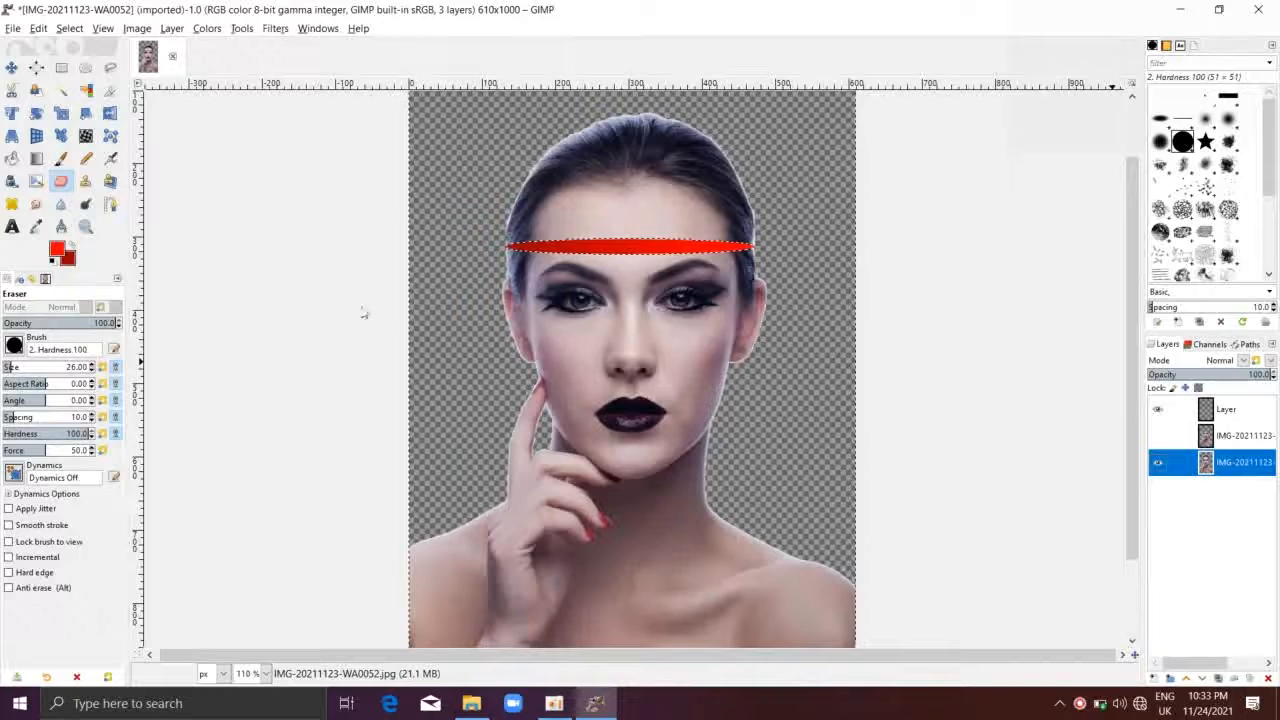
mouse_move(544, 368)
mouse_down()
mouse_move(418, 372)
mouse_move(796, 344)
mouse_move(380, 346)
mouse_move(492, 333)
mouse_up()
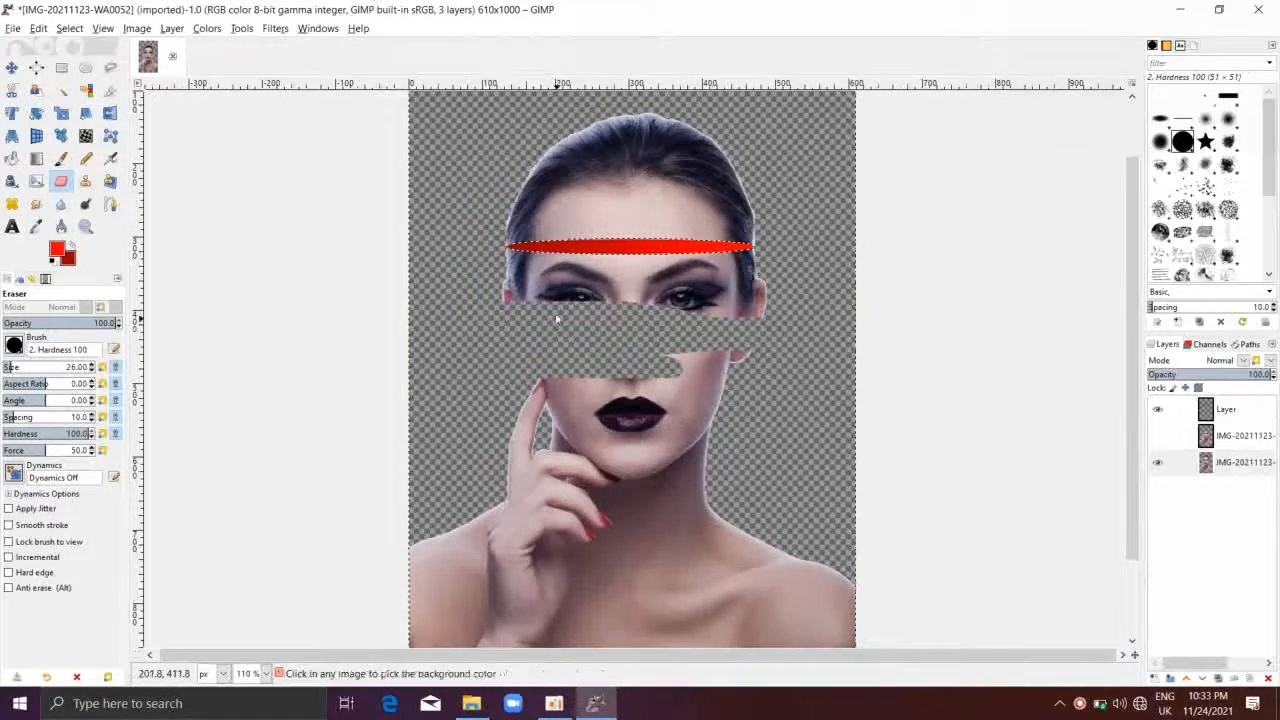
scroll(598, 327, up, 5)
mouse_move(440, 204)
mouse_down()
mouse_move(610, 198)
mouse_move(910, 295)
mouse_move(700, 188)
mouse_move(1049, 205)
mouse_move(1076, 306)
mouse_move(534, 566)
mouse_move(826, 494)
mouse_move(806, 293)
mouse_up()
scroll(806, 293, left, 7)
scroll(806, 293, down, 4)
mouse_move(1040, 420)
mouse_down()
mouse_move(726, 500)
mouse_move(906, 590)
mouse_up()
scroll(906, 556, down, 5)
mouse_move(906, 300)
mouse_down()
mouse_move(368, 357)
mouse_move(150, 516)
mouse_up()
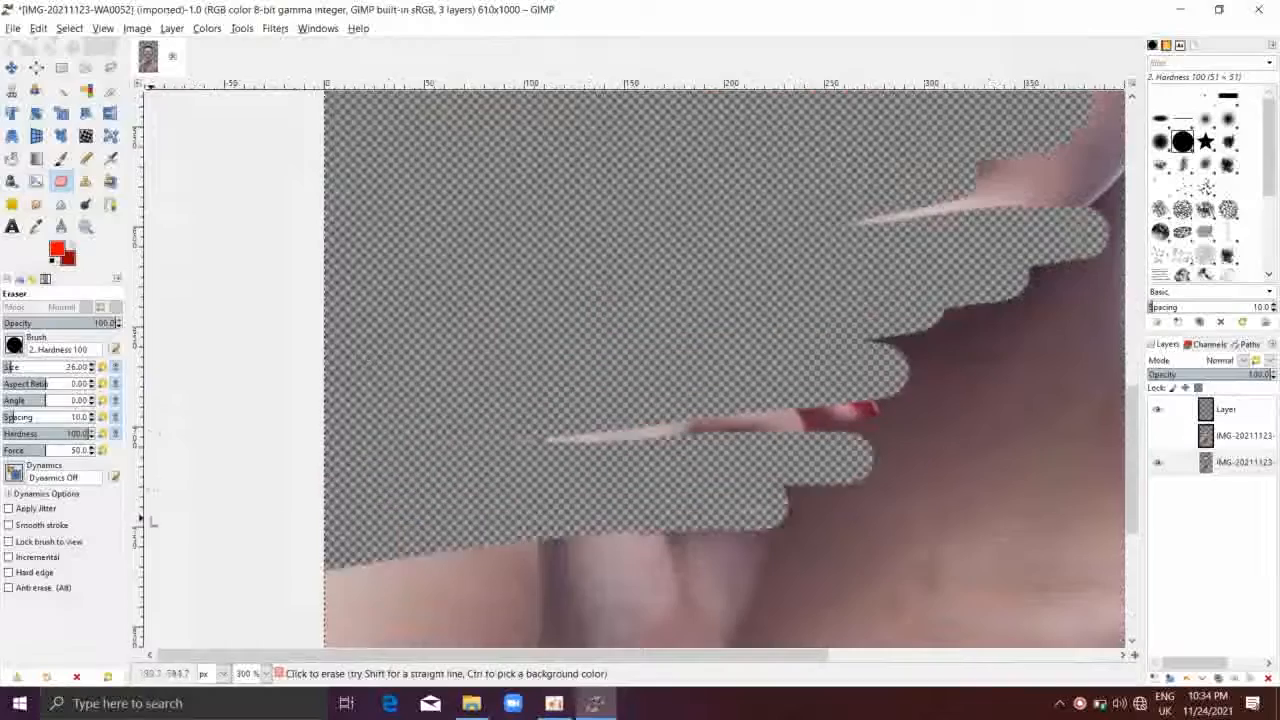
Set the Eraser size to 274 and erase the remaining face, neck and shoulders from the original portrait layer
click(48, 368)
drag(597, 445, 769, 466)
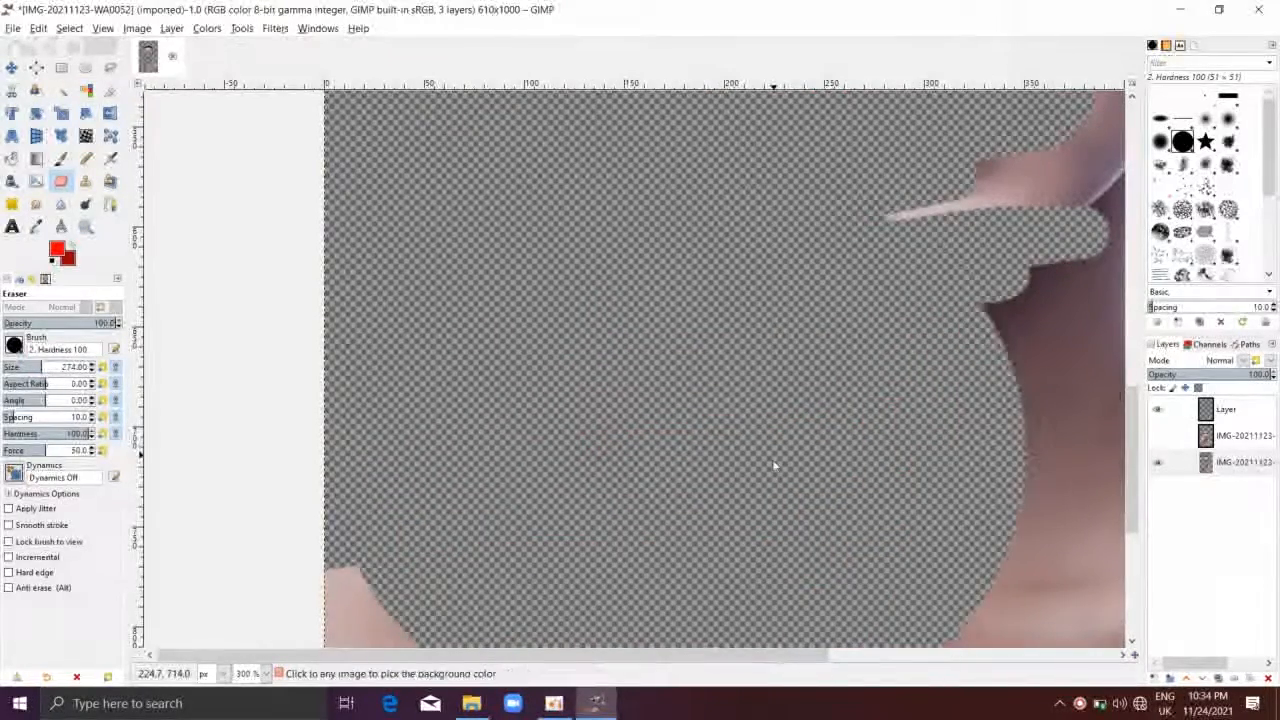
scroll(663, 466, down, 3)
scroll(770, 462, down, 4)
scroll(820, 470, up, 1)
mouse_move(950, 369)
mouse_down()
mouse_move(862, 269)
mouse_move(734, 543)
mouse_up()
scroll(740, 540, down, 3)
scroll(740, 540, right, 3)
scroll(720, 349, down, 3)
scroll(706, 466, up, 2)
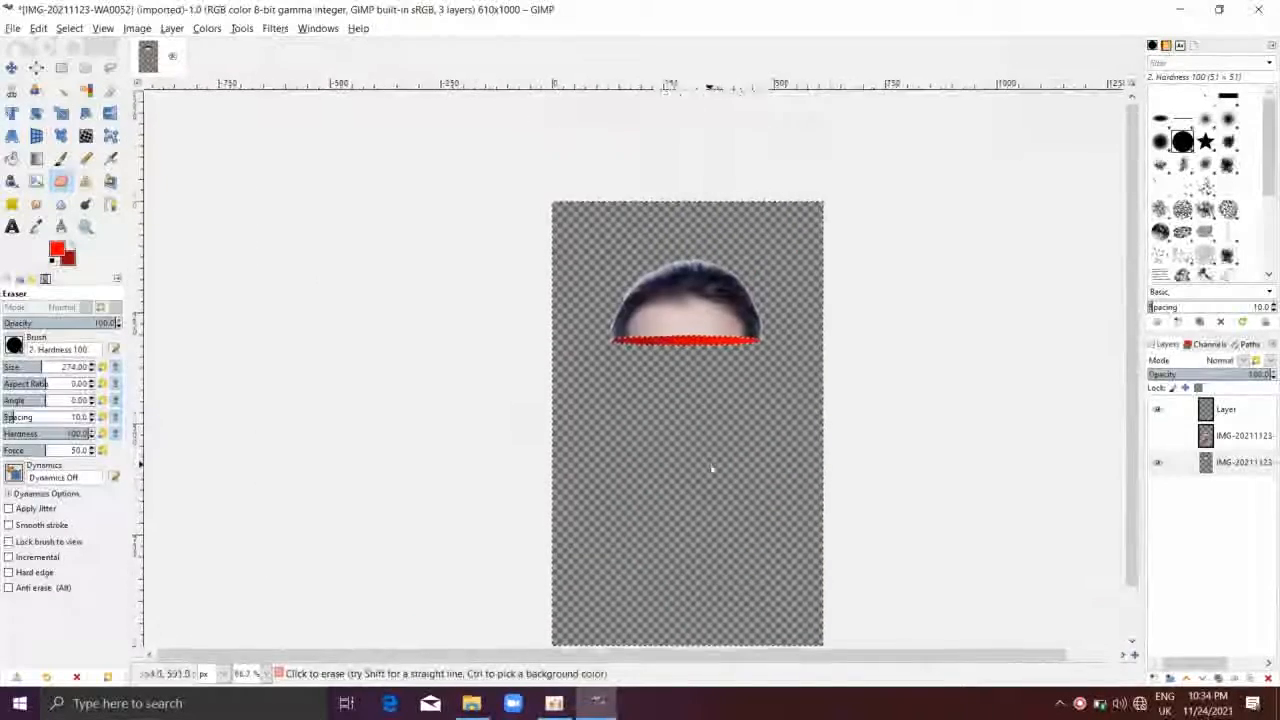
Remove the elliptical selection from the image
right_click(571, 286)
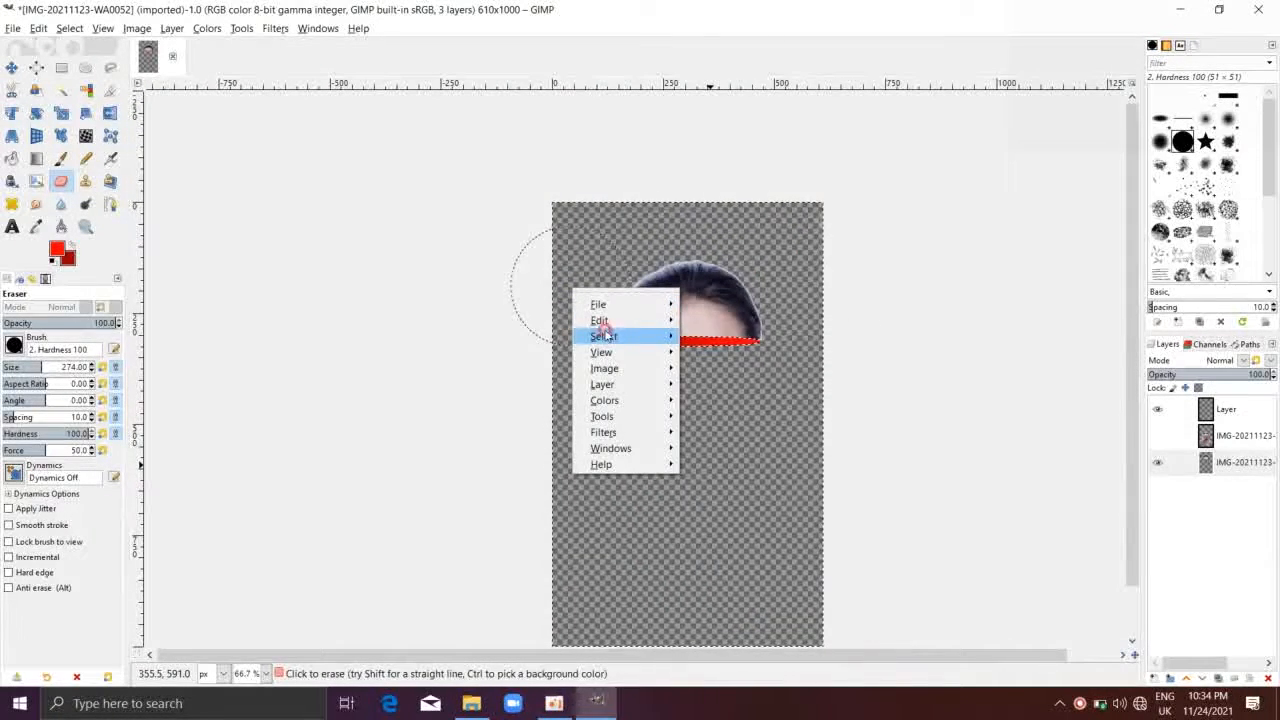
click(826, 338)
scroll(750, 350, up, 3)
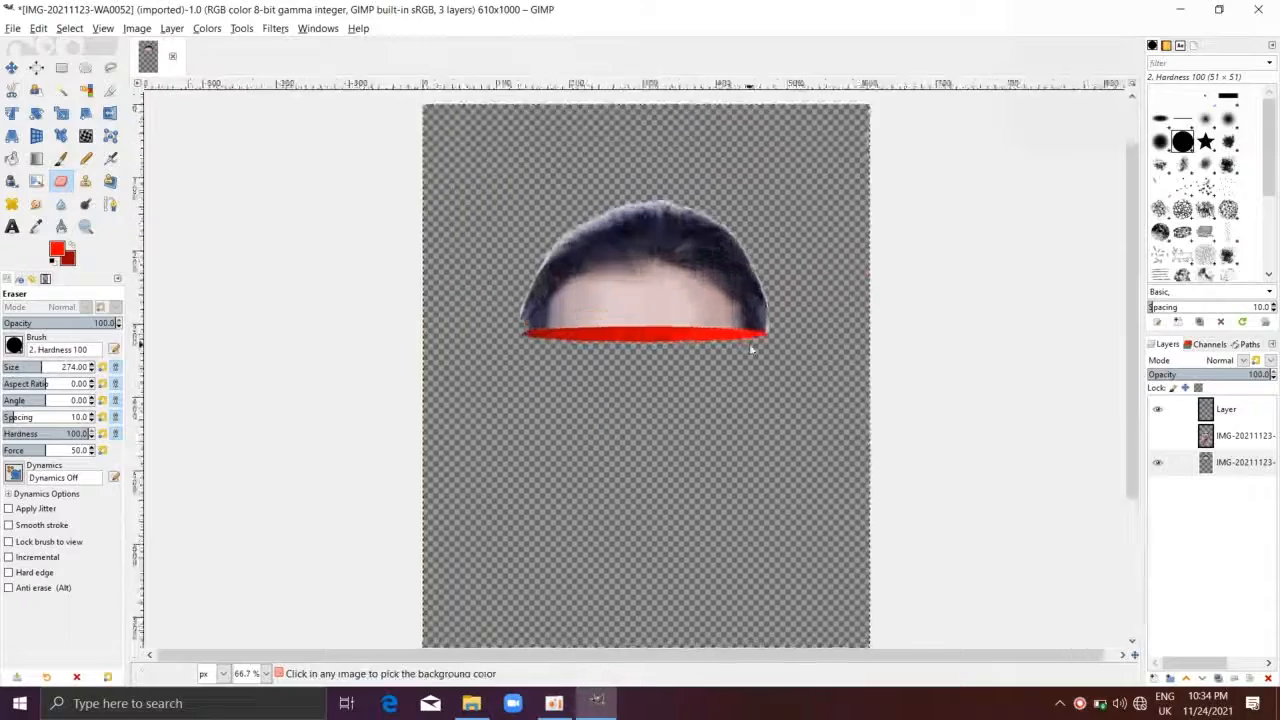
right_click(619, 370)
click(876, 432)
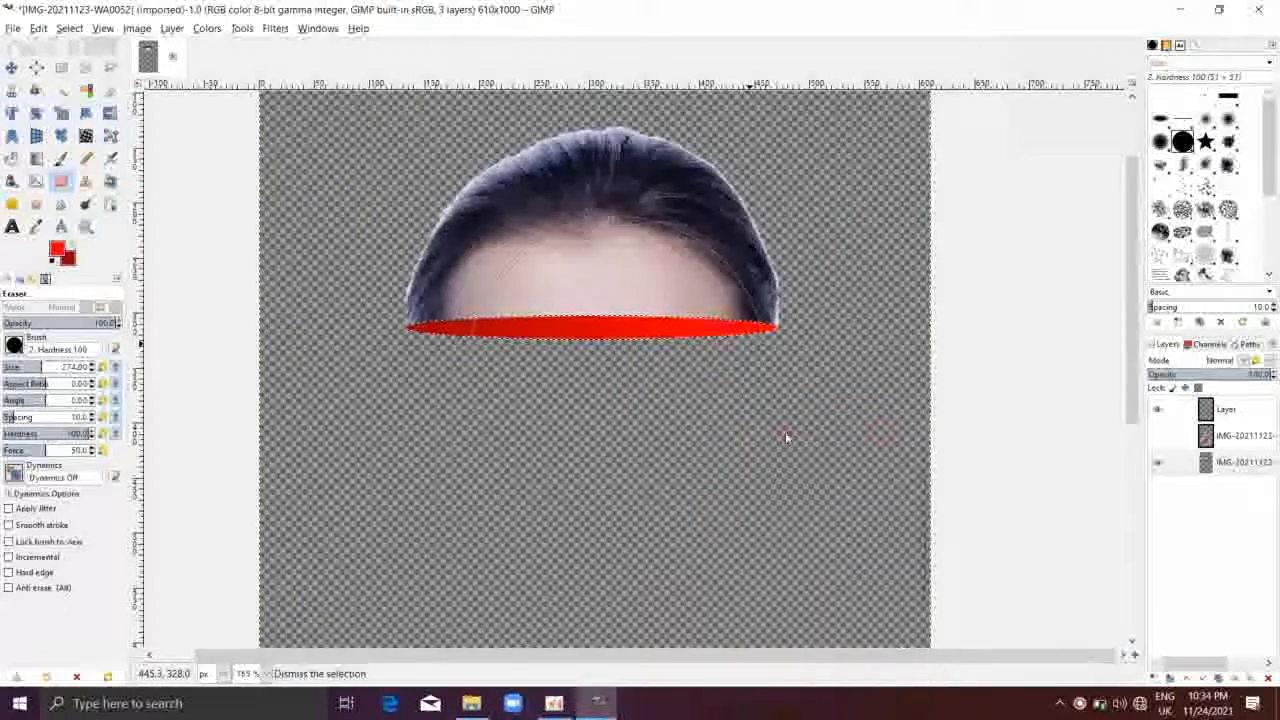
Show the portrait copy and order the layers with the head-top layer first, the red gradient second and the face copy last
click(1160, 436)
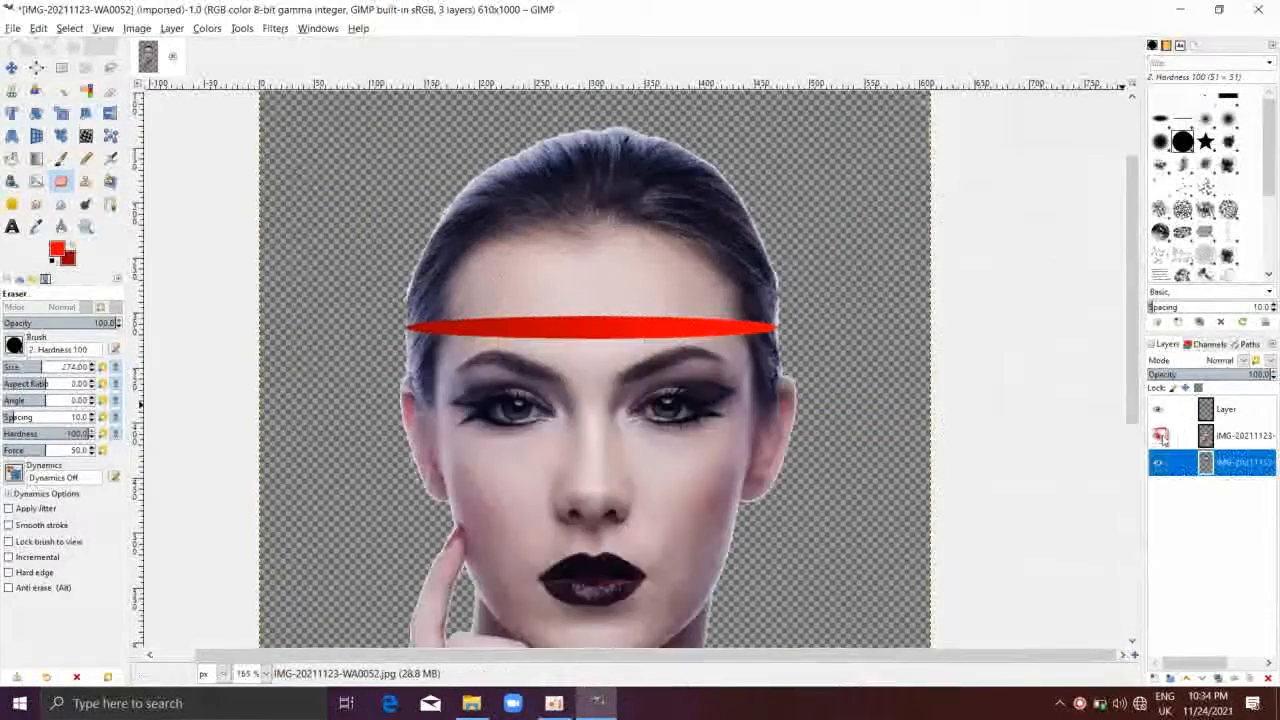
click(1240, 437)
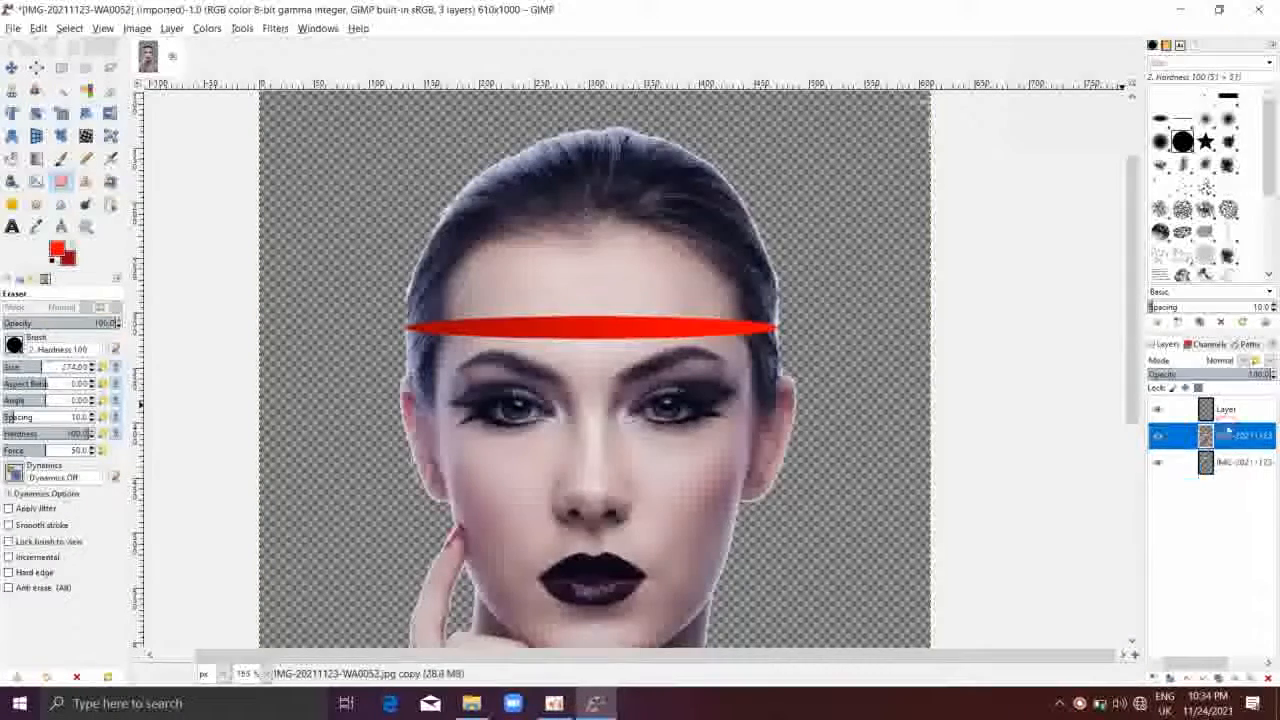
click(1205, 463)
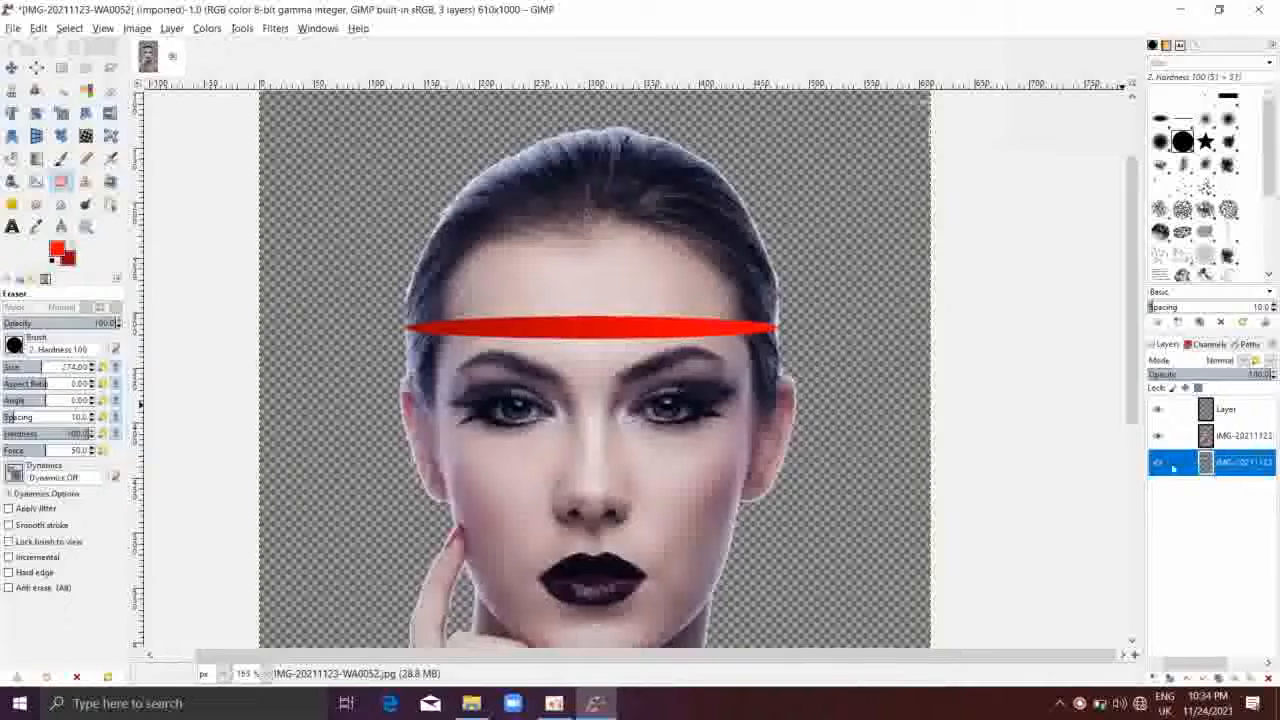
click(1187, 680)
drag(1228, 440, 1232, 404)
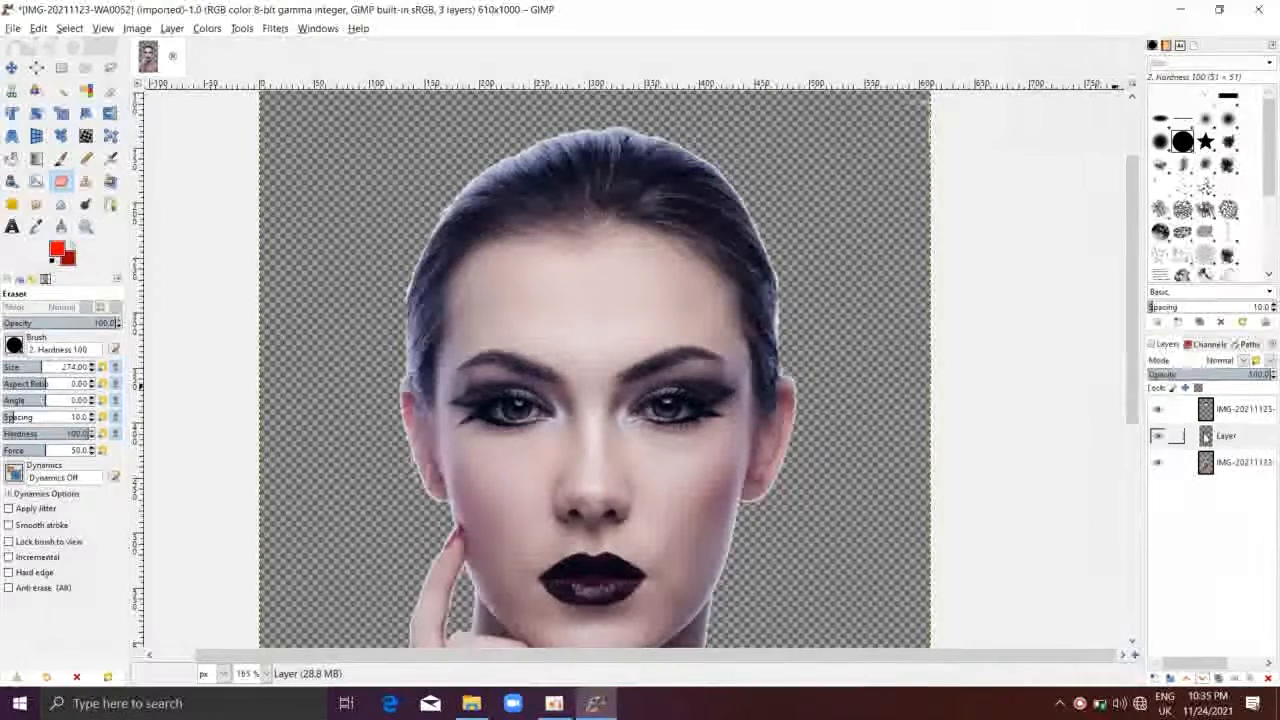
Merge the red gradient layer down into the face copy and make the head-top layer active
right_click(1206, 437)
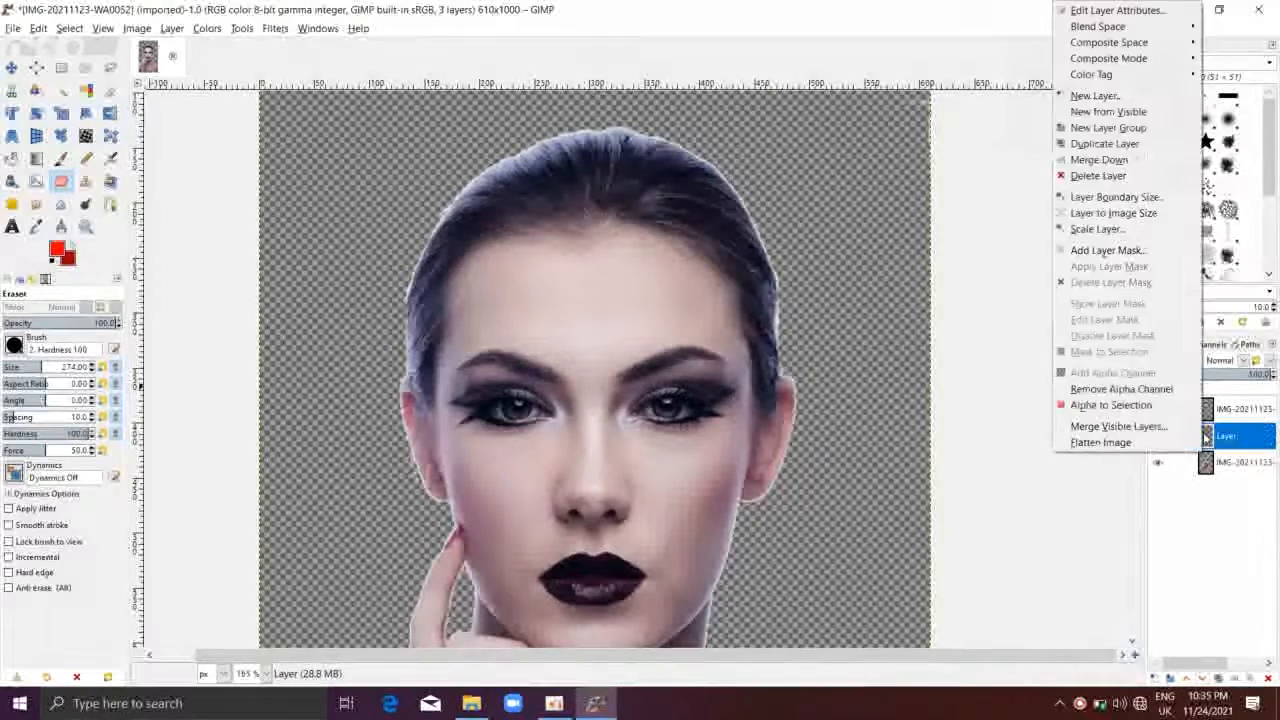
click(1099, 159)
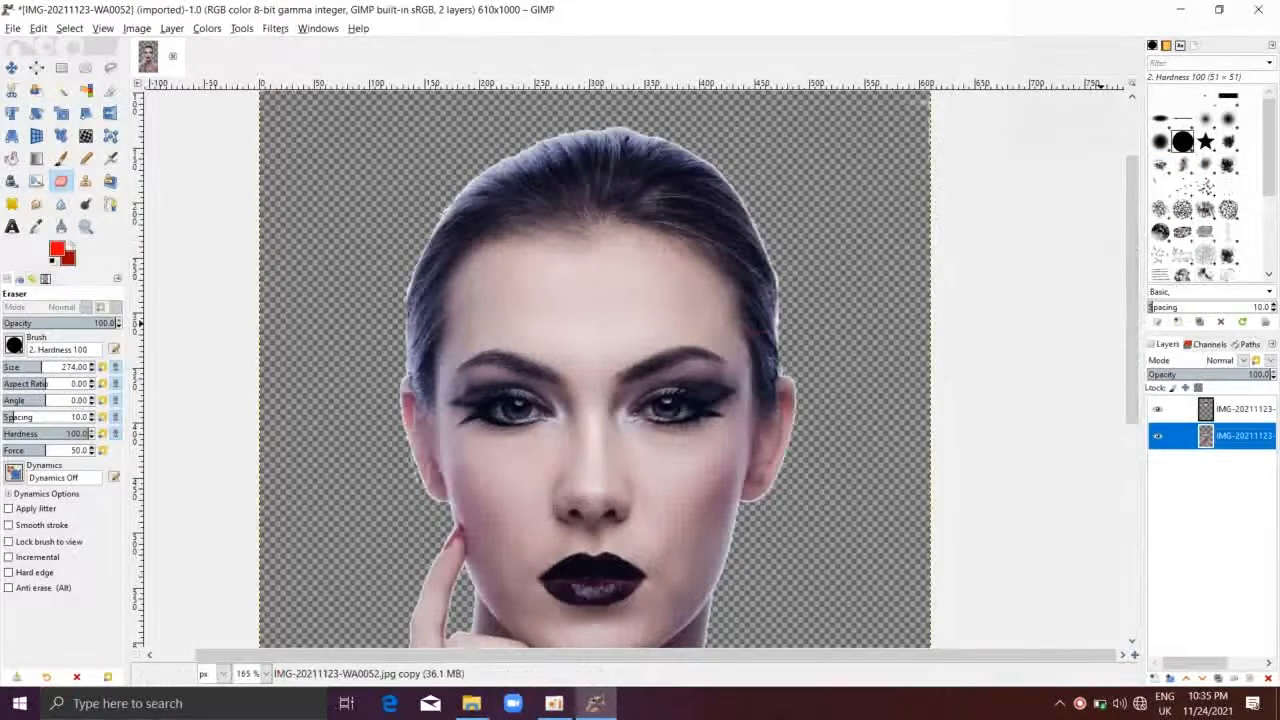
click(1247, 406)
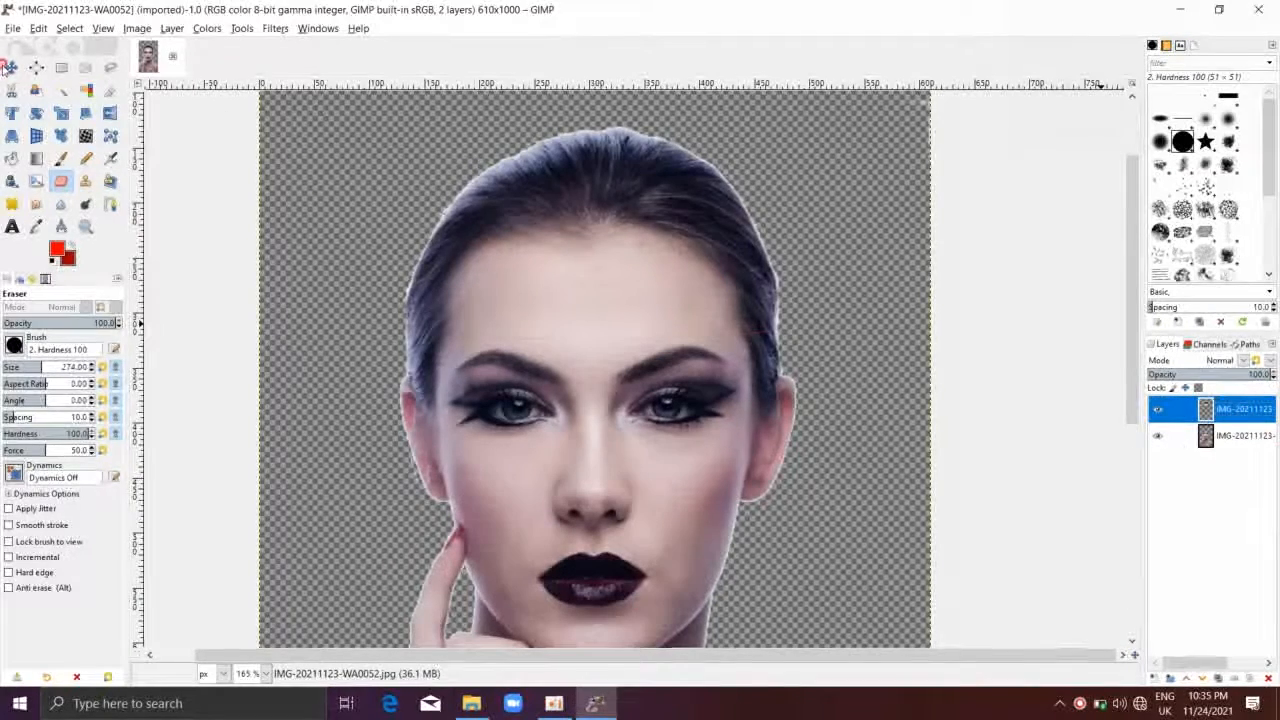
Select the whole image and move the head-top layer about 50 px to the left with the Move tool
click(40, 28)
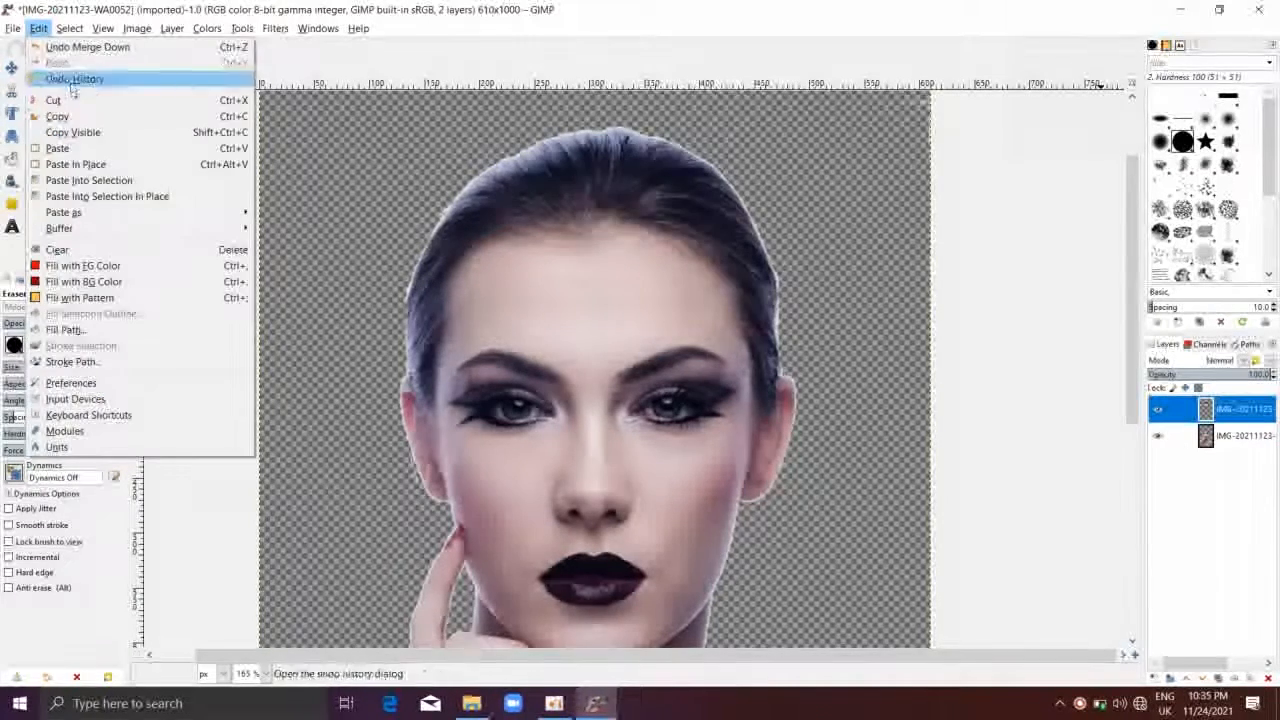
click(75, 27)
click(70, 28)
click(75, 47)
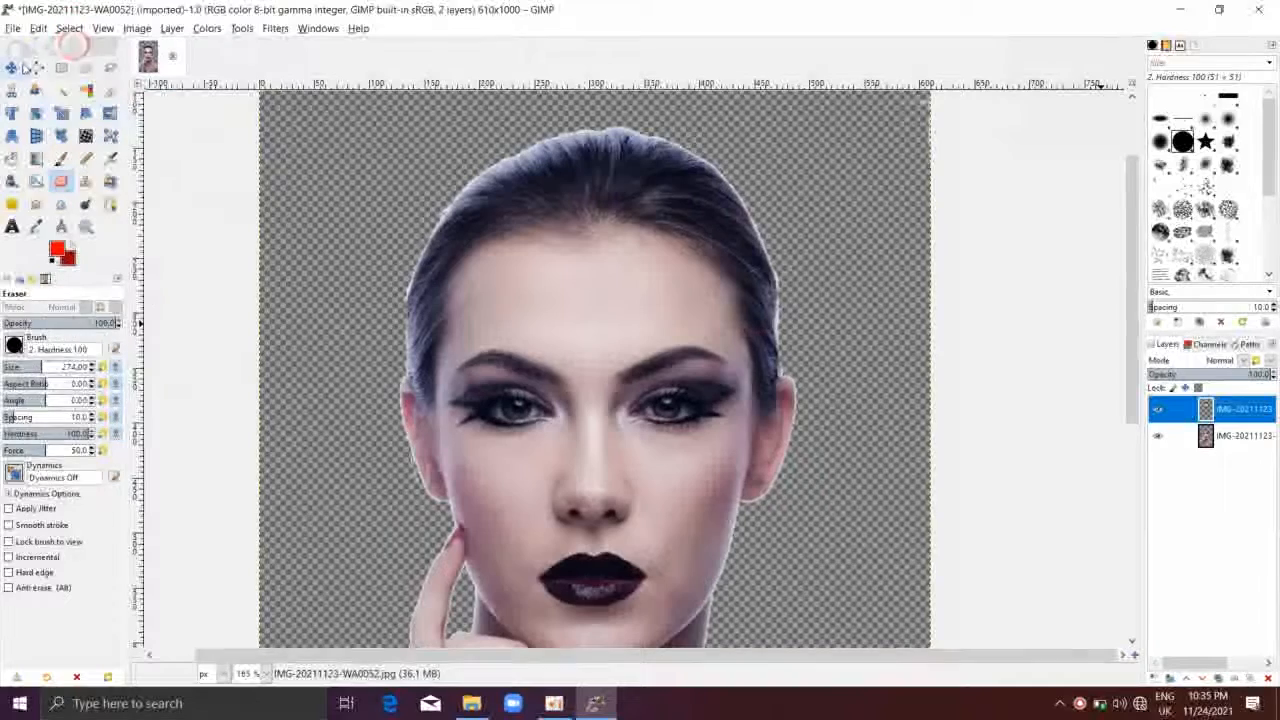
click(20, 67)
drag(620, 219, 545, 267)
scroll(545, 255, up, 5)
scroll(561, 275, down, 1)
scroll(561, 275, down, 2)
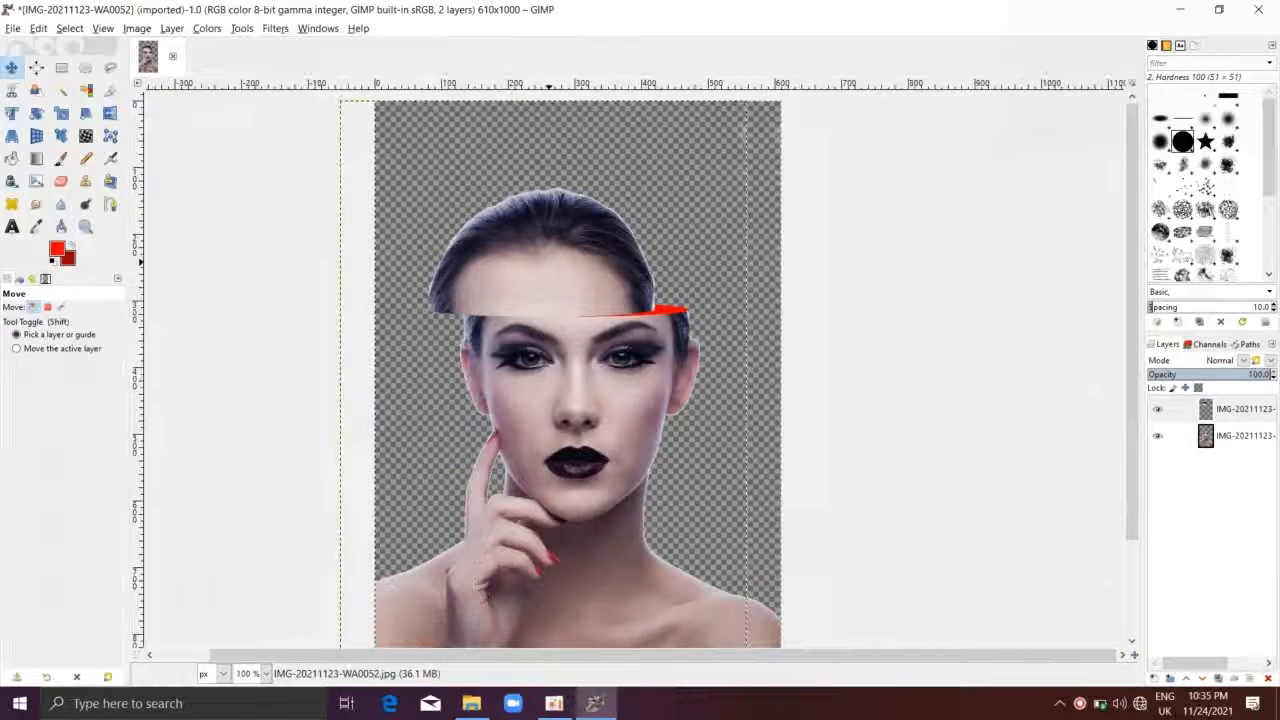
Examine the finished sliced-effect example in fhhfg.png and return to the portrait image
scroll(544, 346, up, 1)
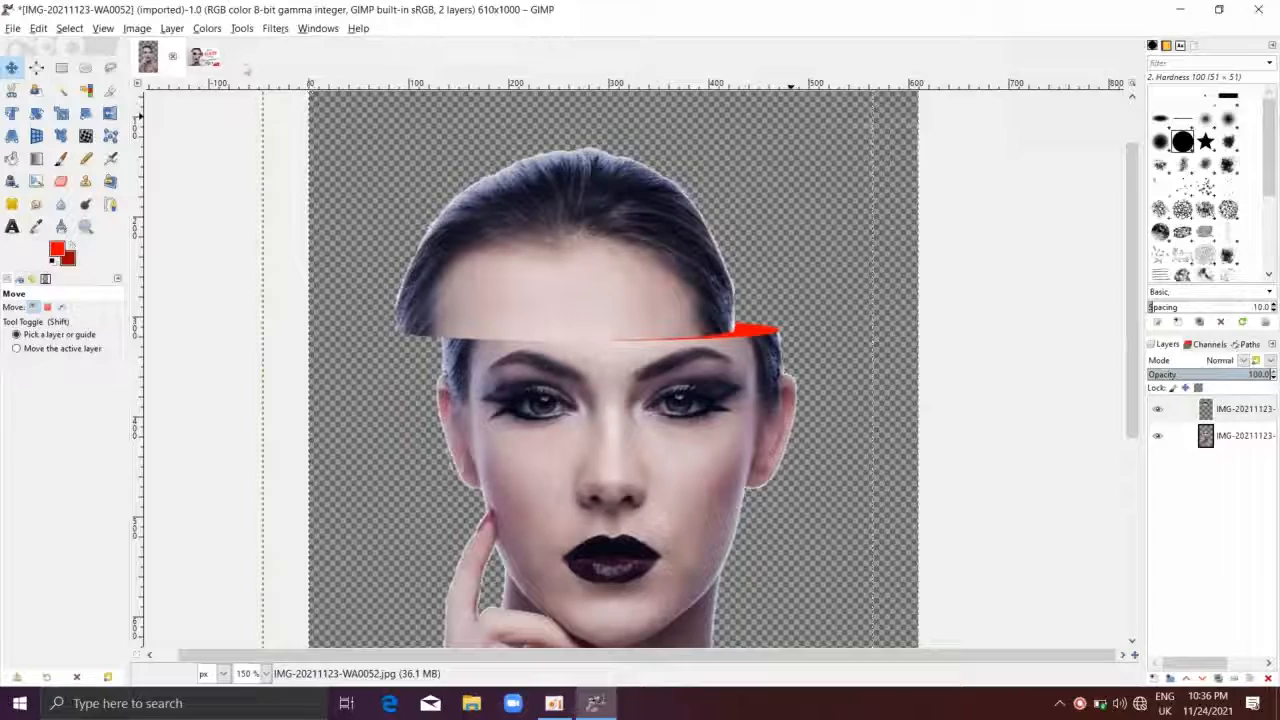
click(204, 57)
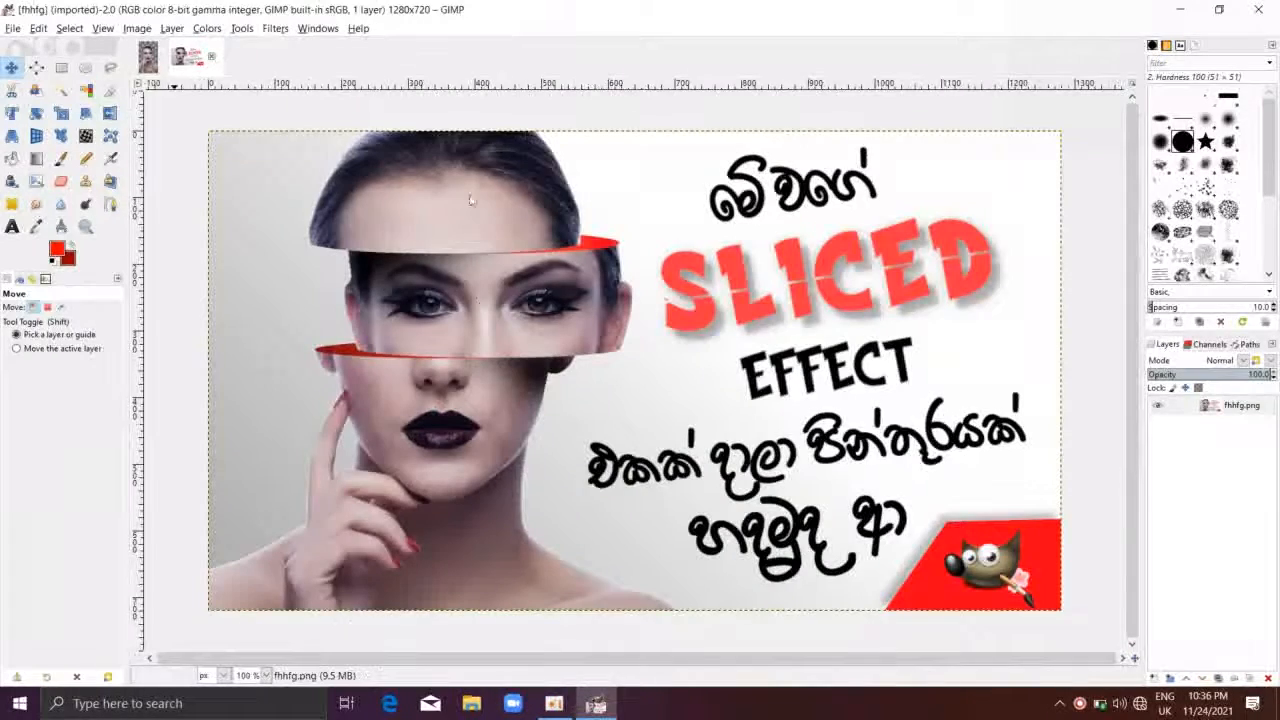
click(160, 57)
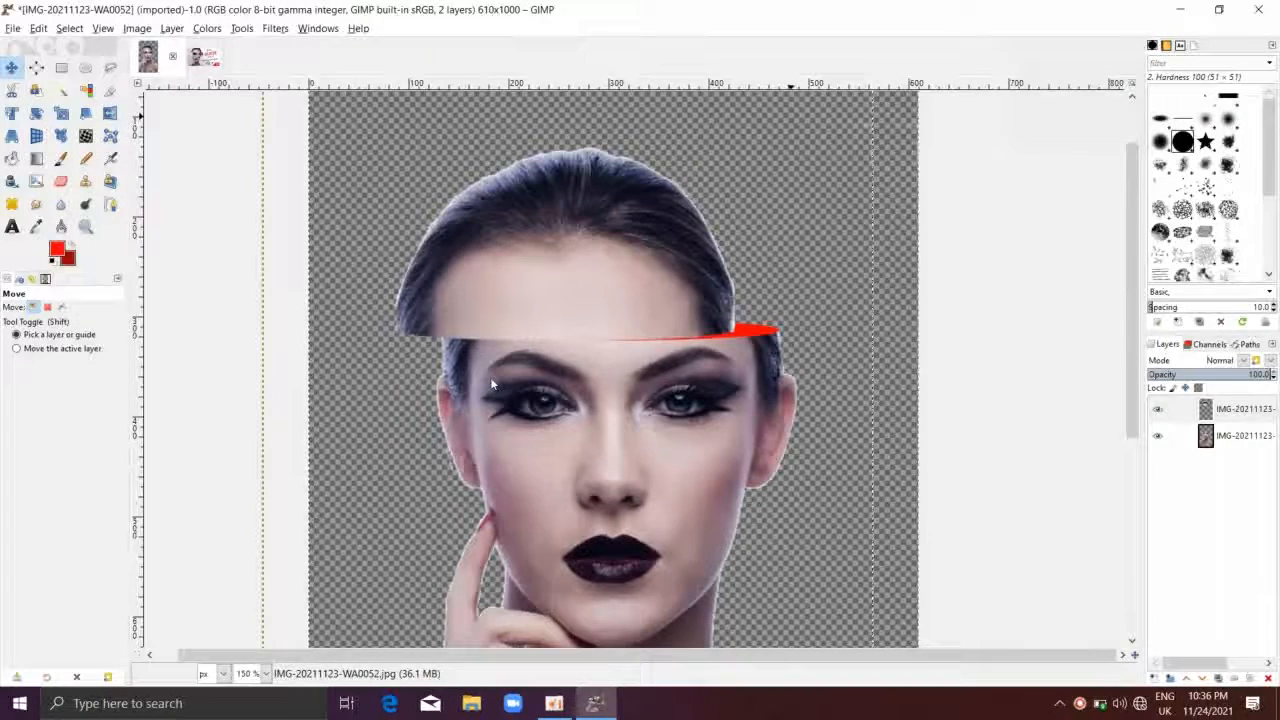
Add a new 610 × 1000 px layer filled with transparency above the head-top layer
click(1156, 679)
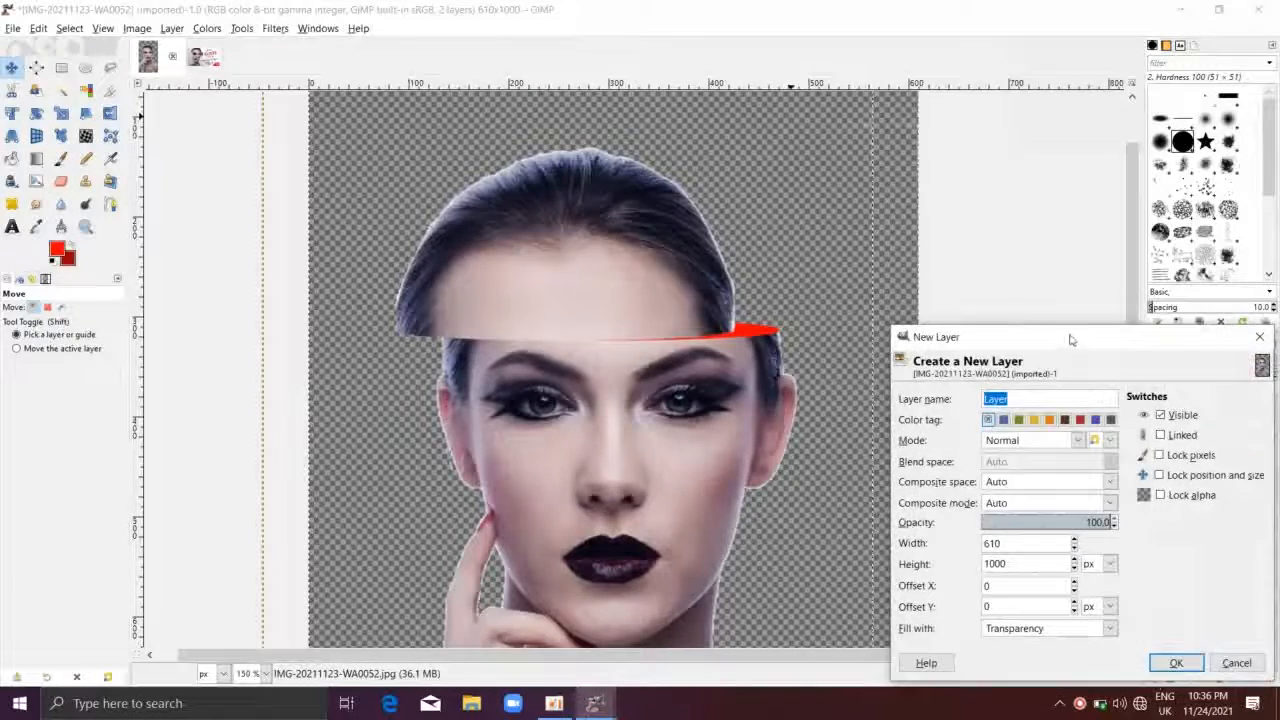
drag(1069, 337, 913, 224)
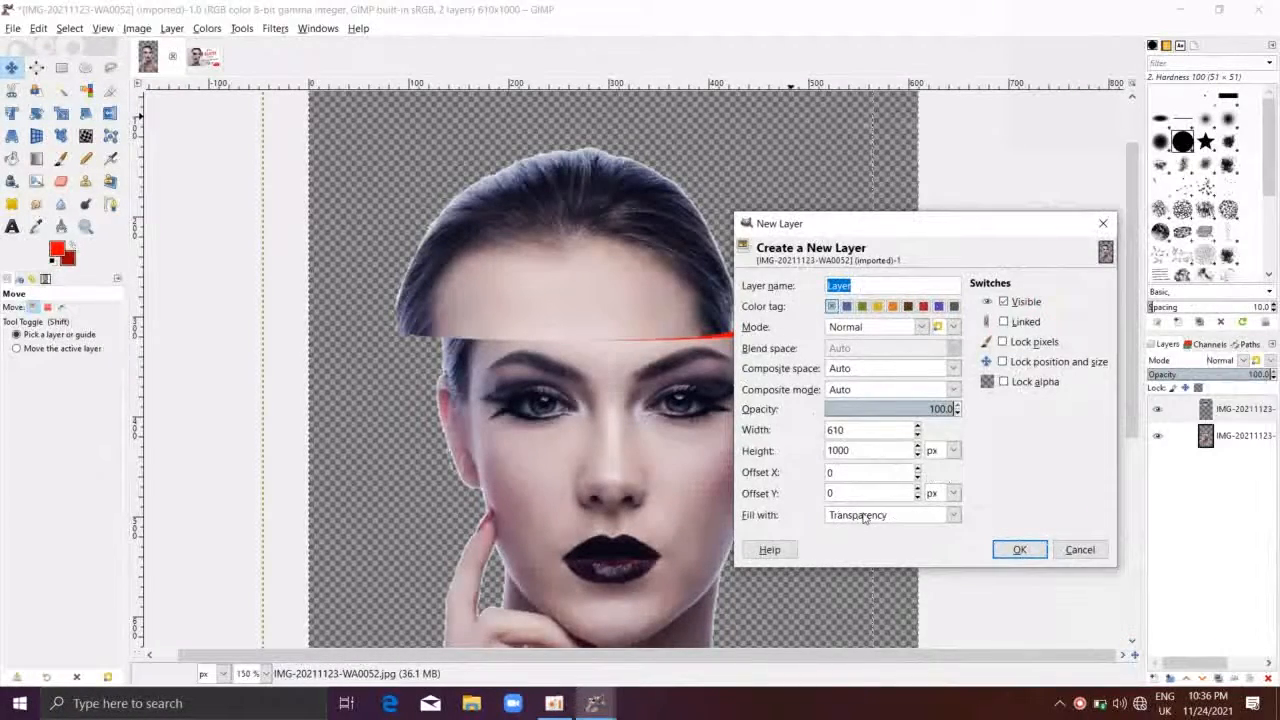
click(1019, 550)
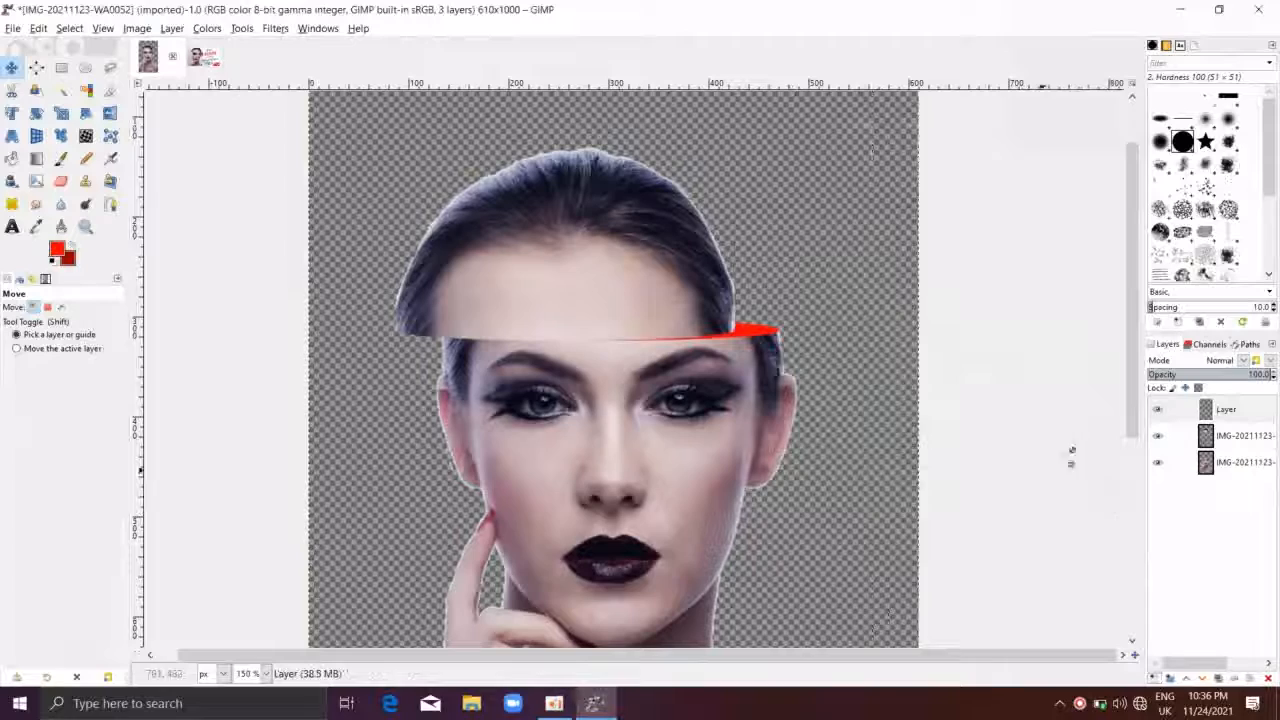
key(shift+e)
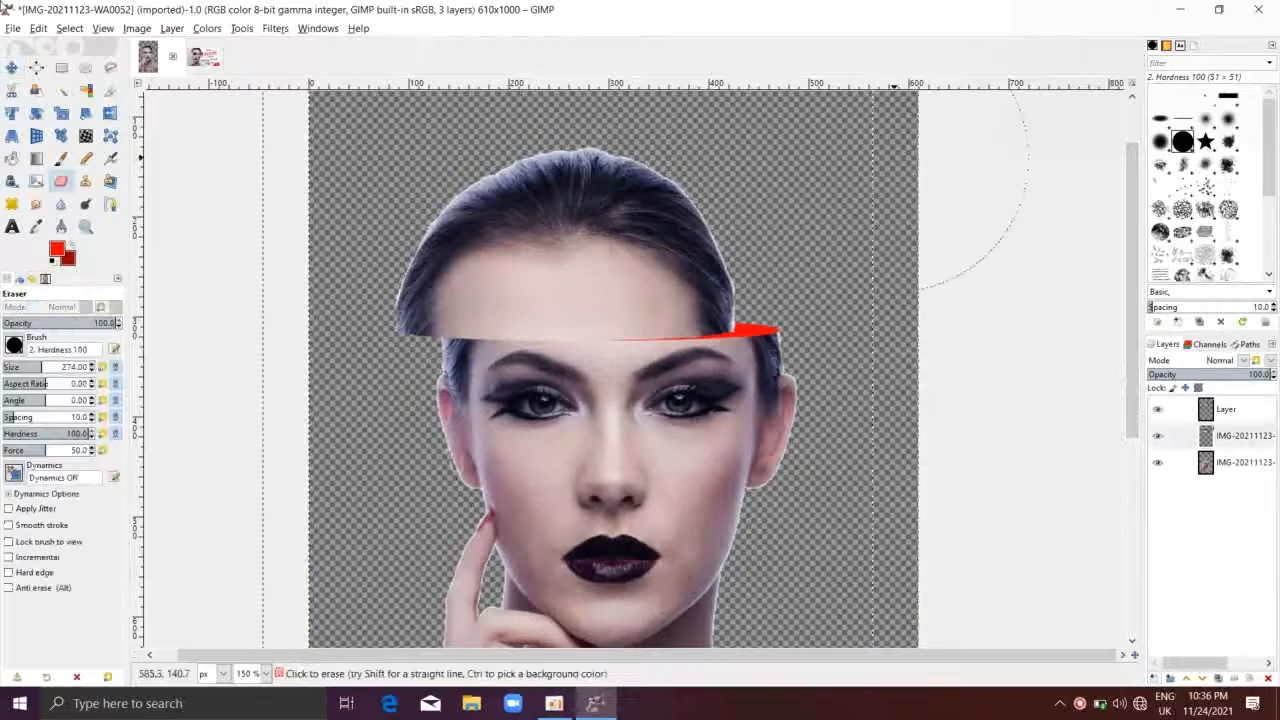
Outline an area from the forehead around the left side of the cut with the Paths tool and convert it to a selection
click(109, 210)
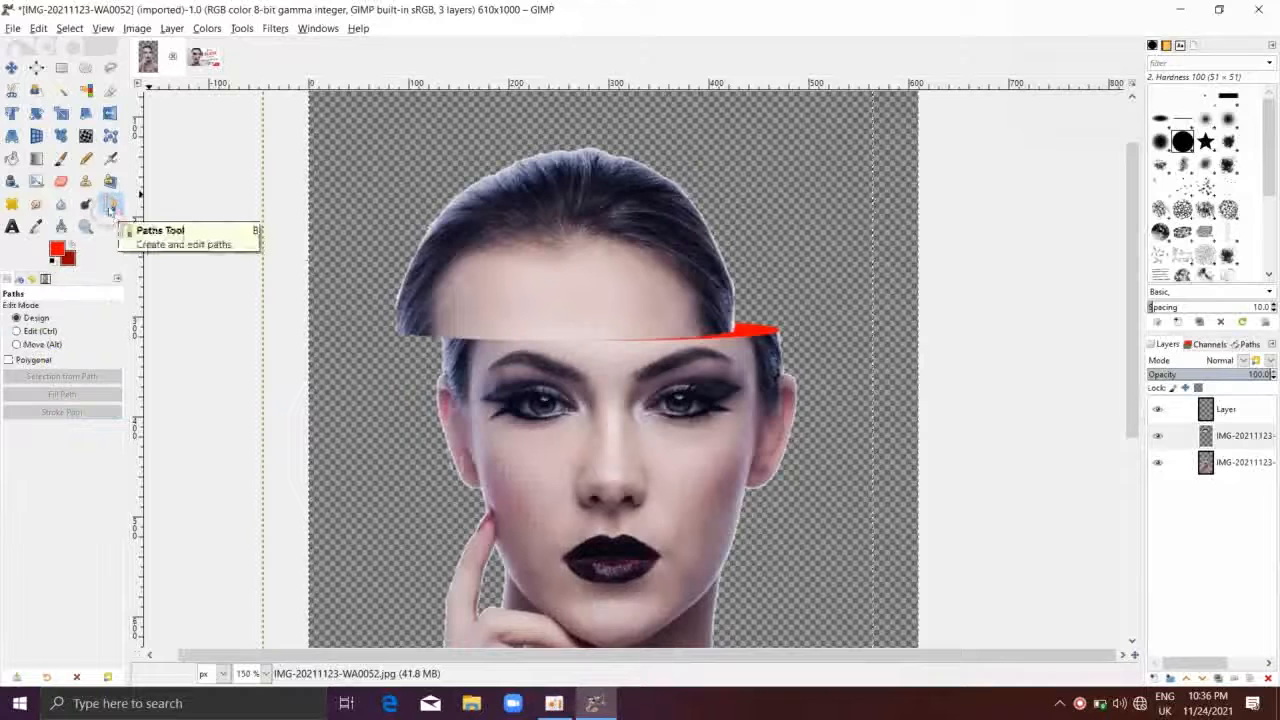
click(456, 418)
click(586, 316)
click(549, 300)
click(480, 303)
click(374, 354)
click(367, 374)
click(382, 412)
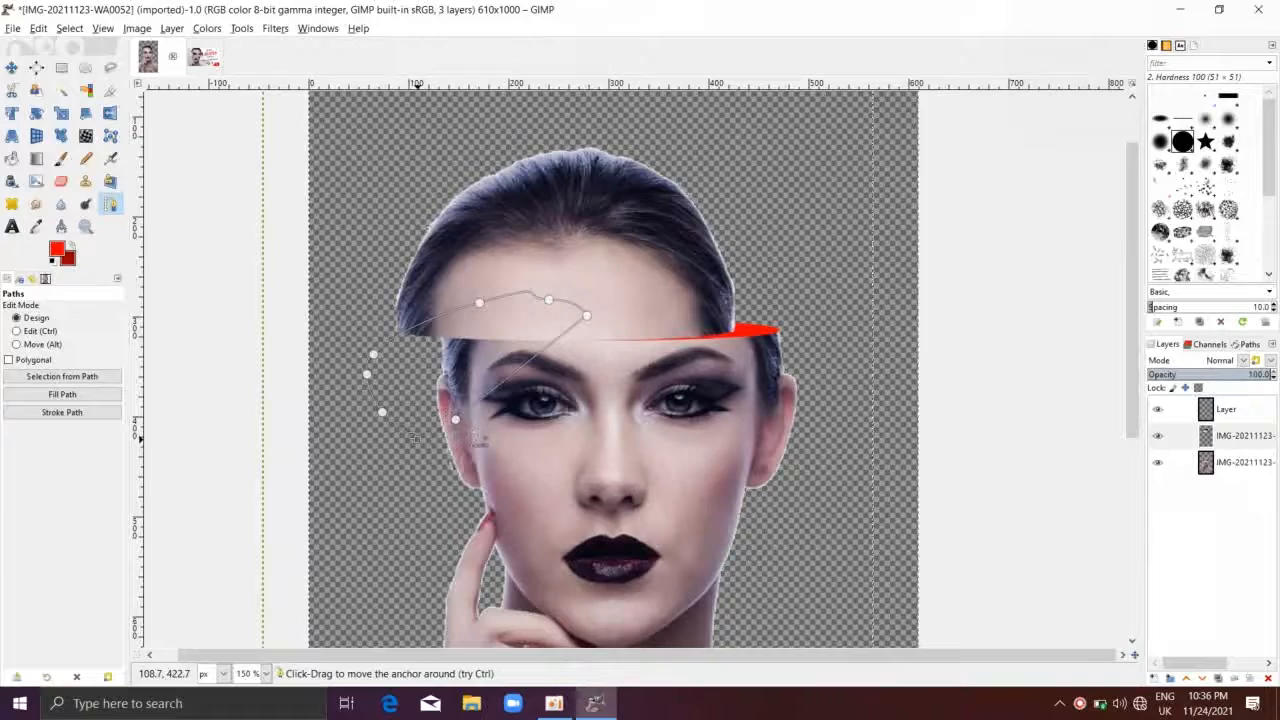
key(Return)
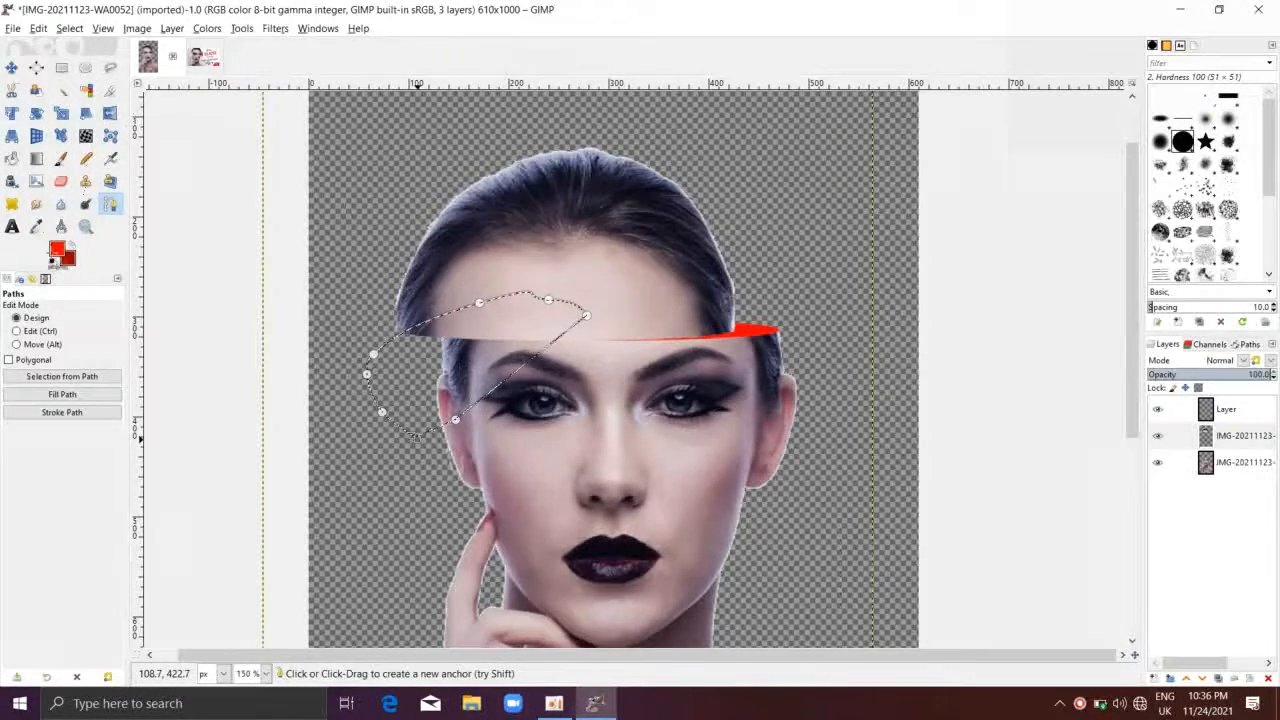
Set the foreground colour to black (000000), fill the outlined area with it on the new transparent layer and clear the selection
click(57, 249)
drag(214, 344, 142, 382)
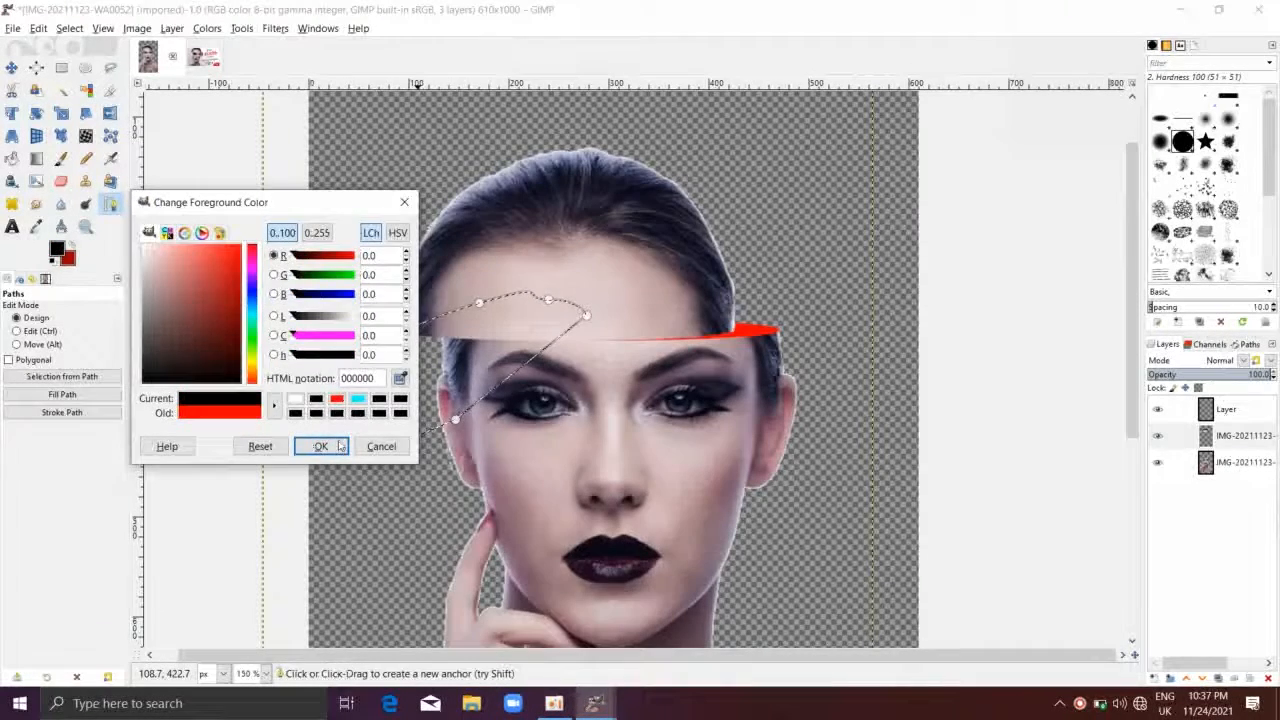
click(340, 446)
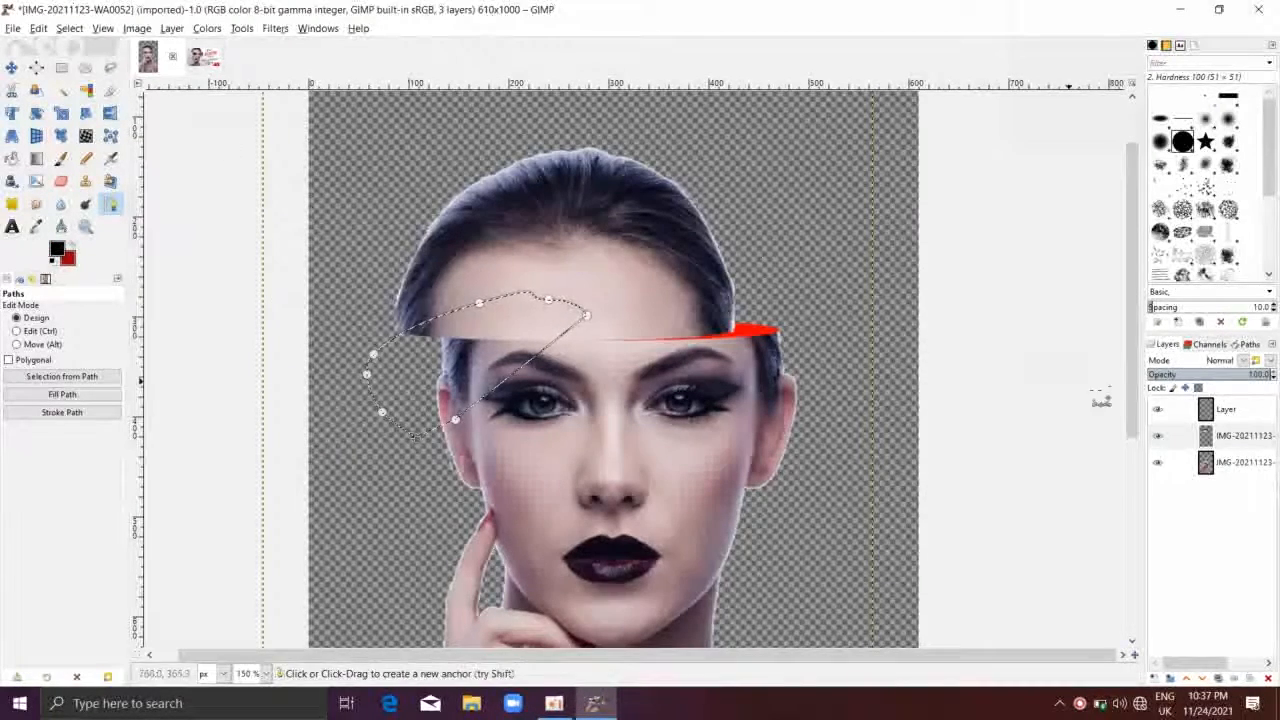
click(1228, 410)
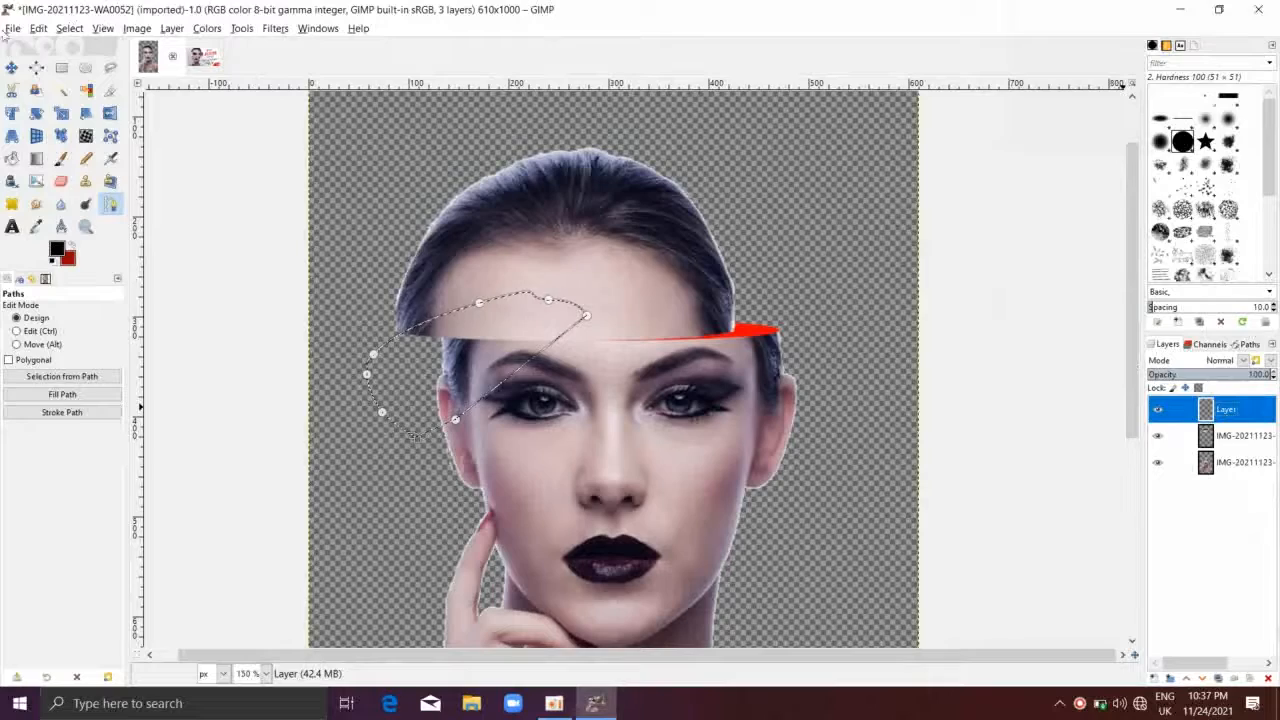
click(39, 29)
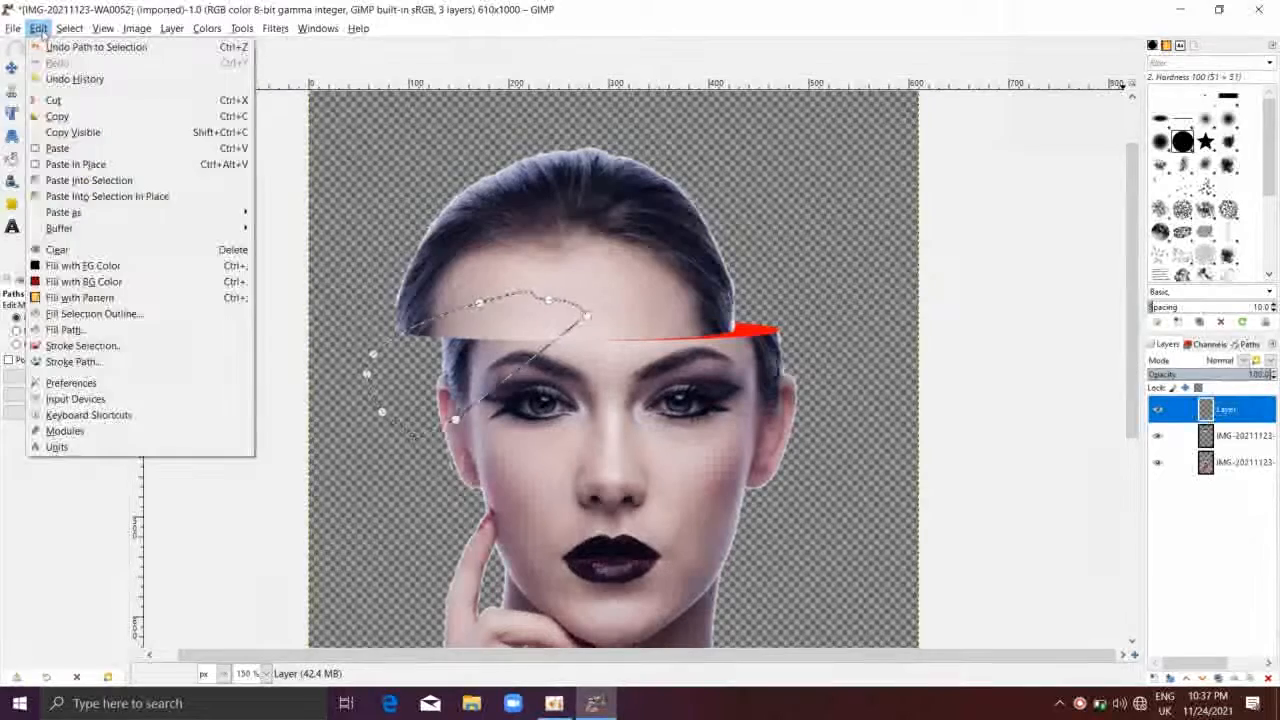
click(83, 267)
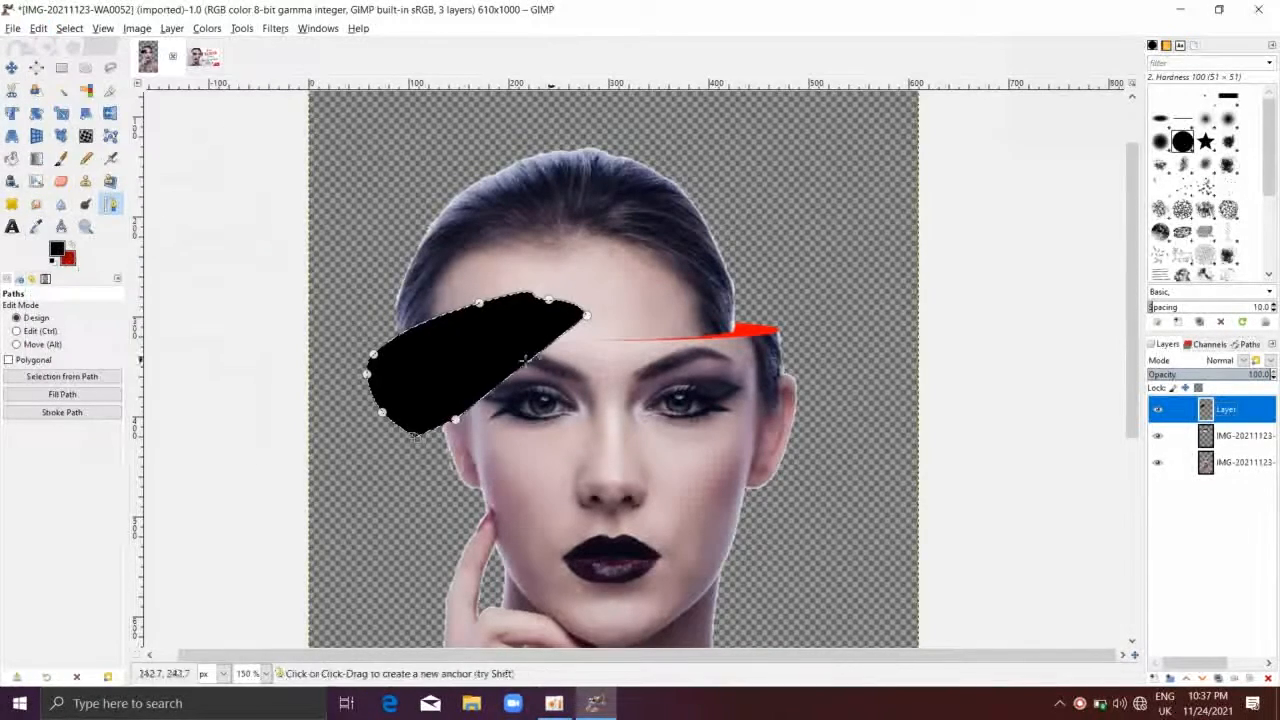
right_click(393, 300)
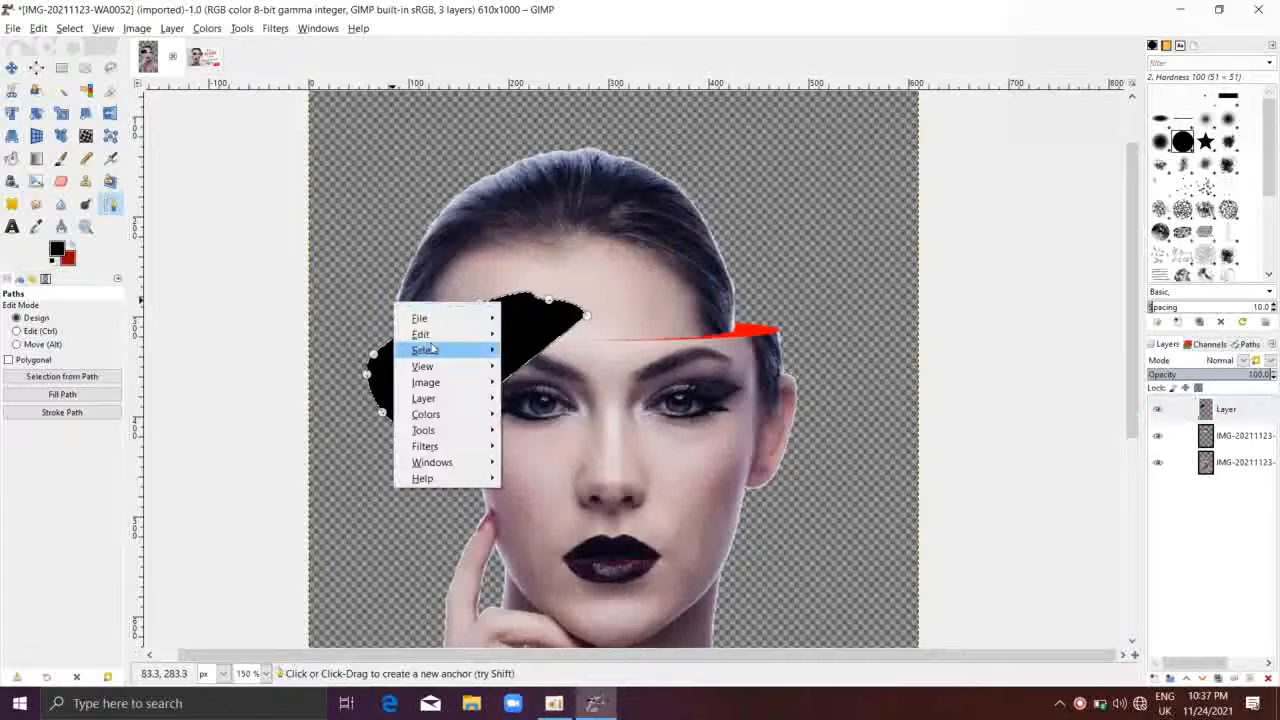
mouse_move(430, 348)
click(540, 370)
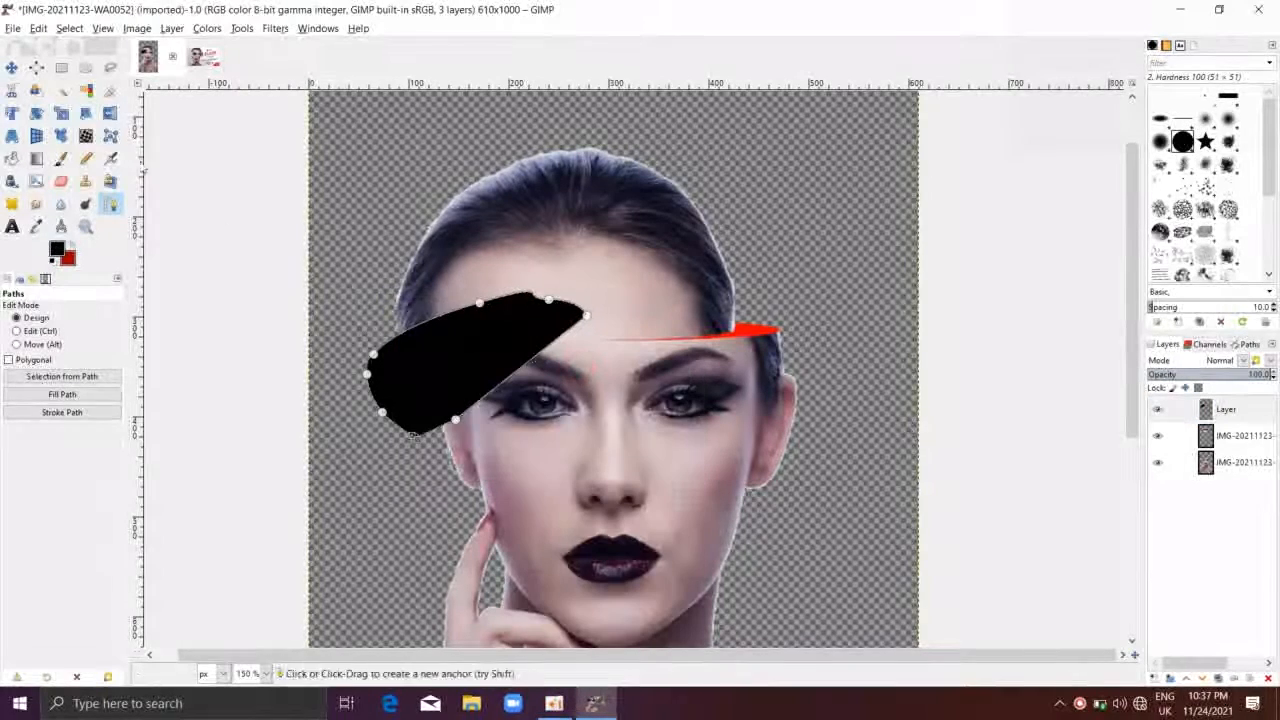
Apply a Gaussian Blur with Size X and Size Y of 18.10 to the black shape to soften it into a shadow
click(111, 116)
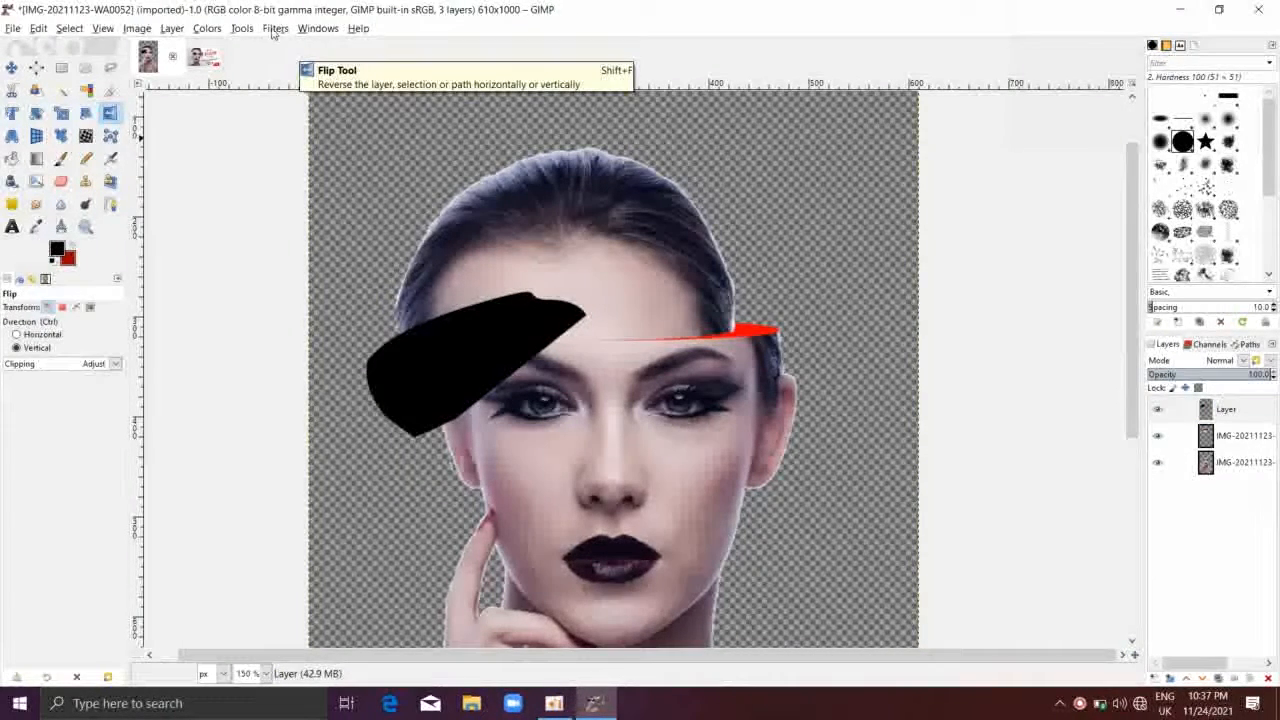
click(274, 29)
mouse_move(283, 106)
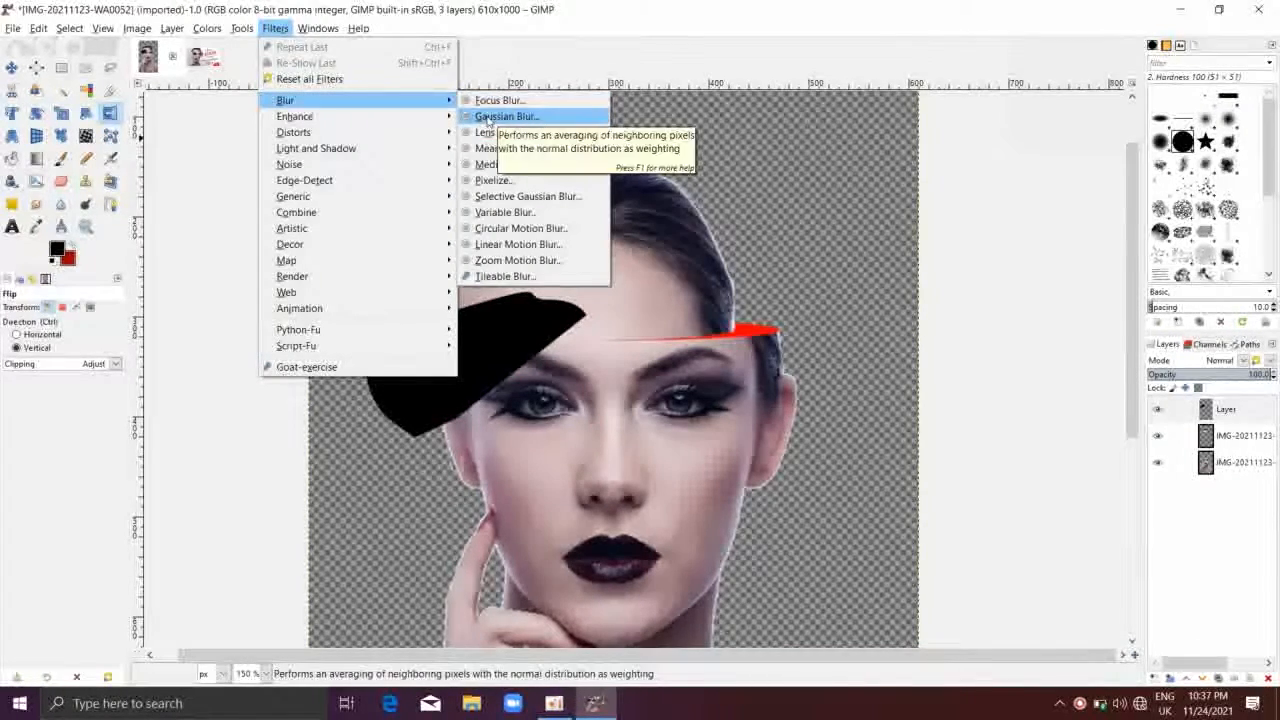
click(488, 117)
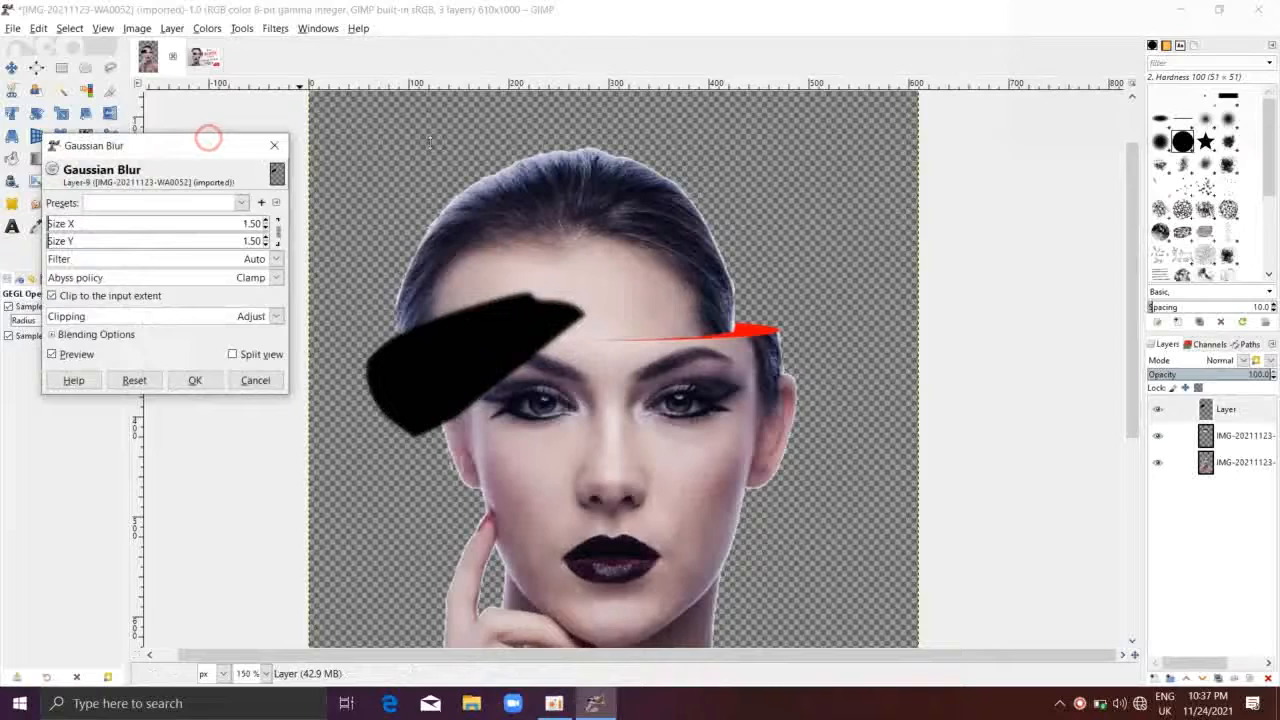
drag(194, 145, 888, 156)
mouse_move(768, 238)
mouse_down()
mouse_move(812, 239)
mouse_move(801, 242)
mouse_up()
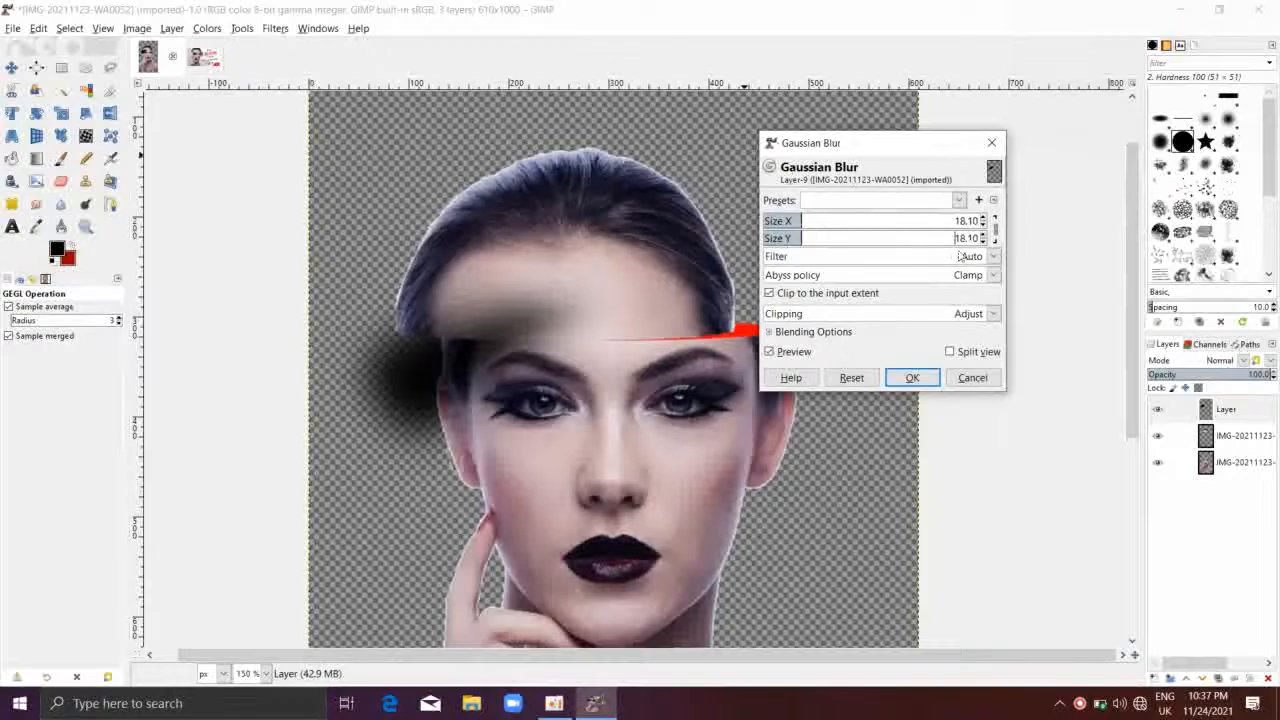
click(907, 378)
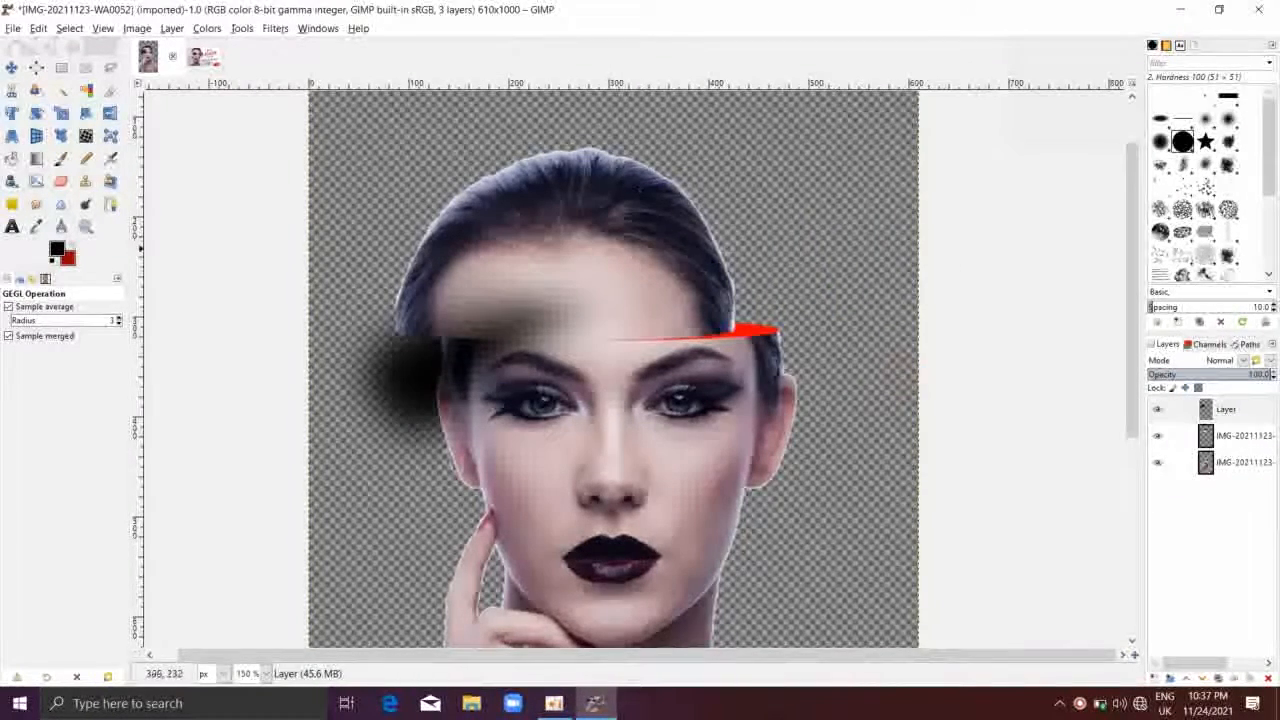
Make an inverted selection from the face layer's alpha and erase the blurred black outside the face on the shadow layer
click(1204, 466)
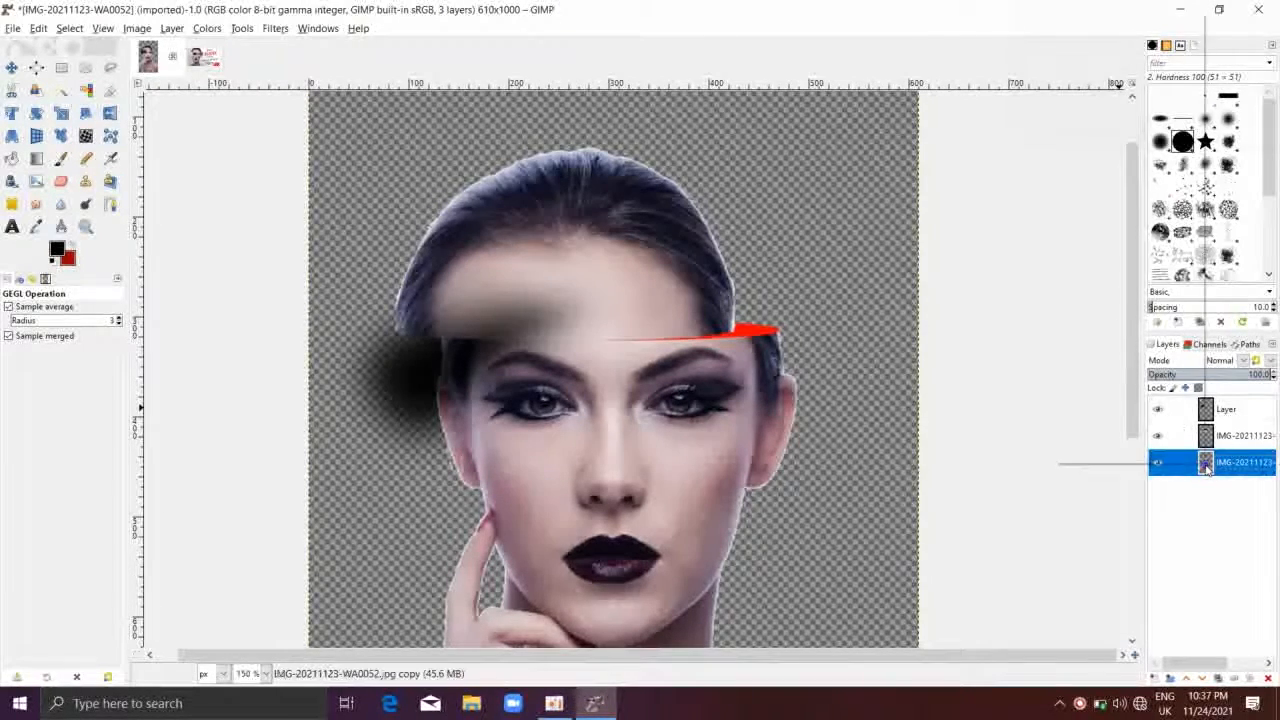
right_click(1203, 467)
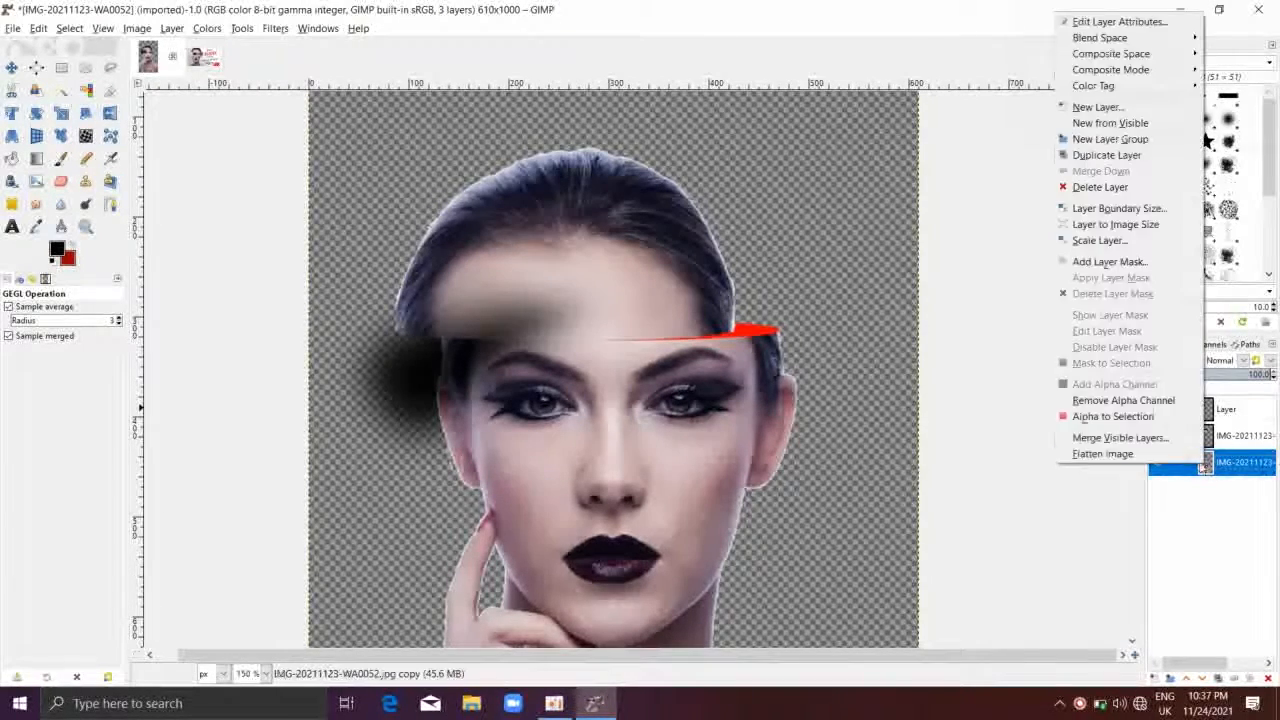
click(1092, 417)
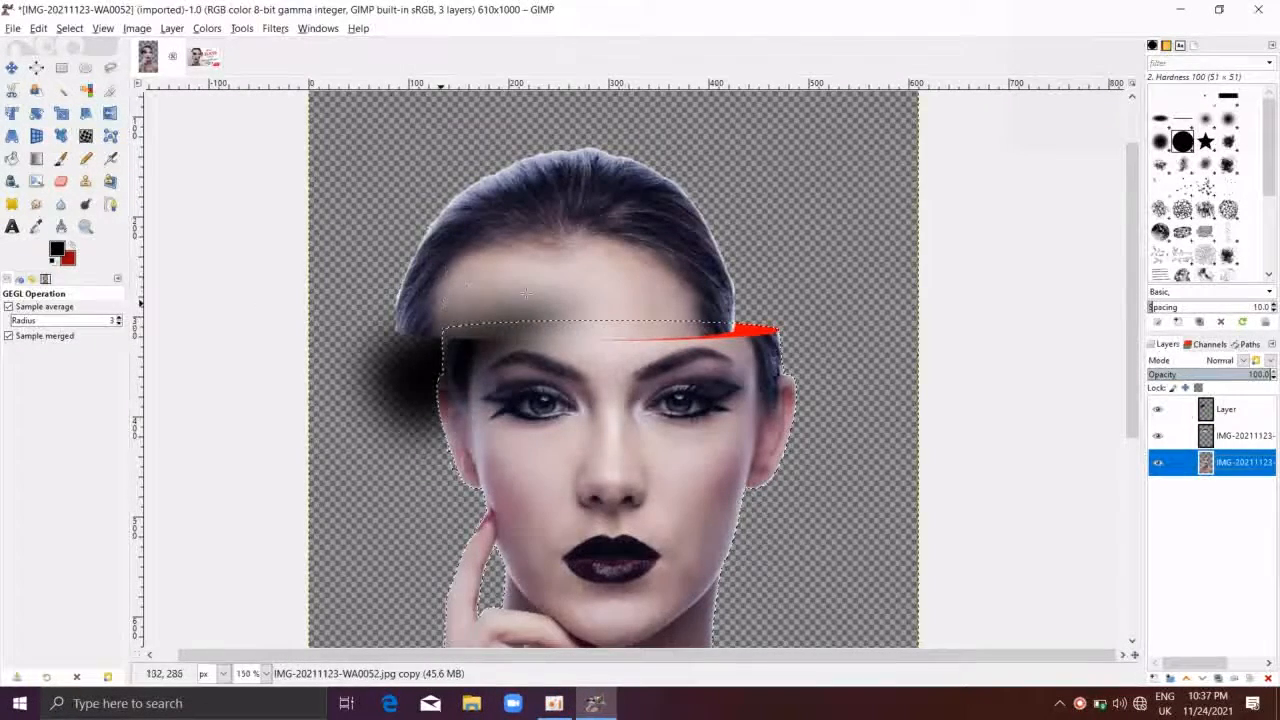
click(61, 181)
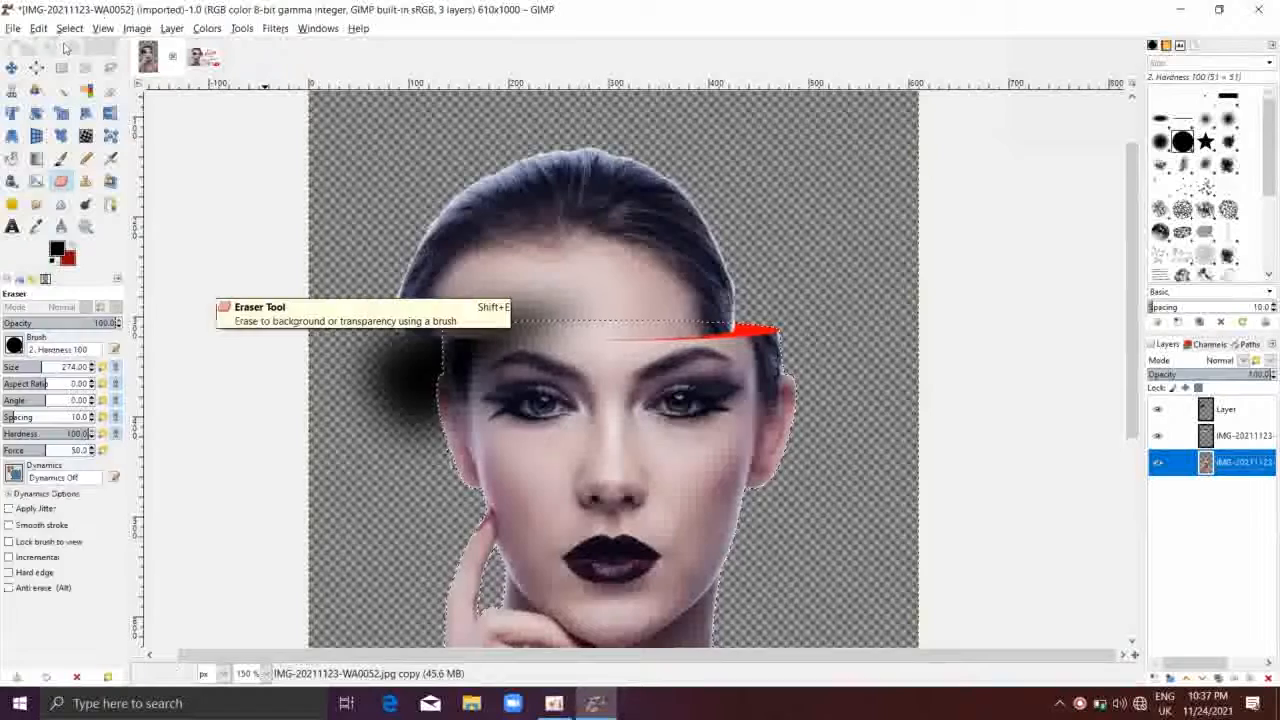
click(69, 28)
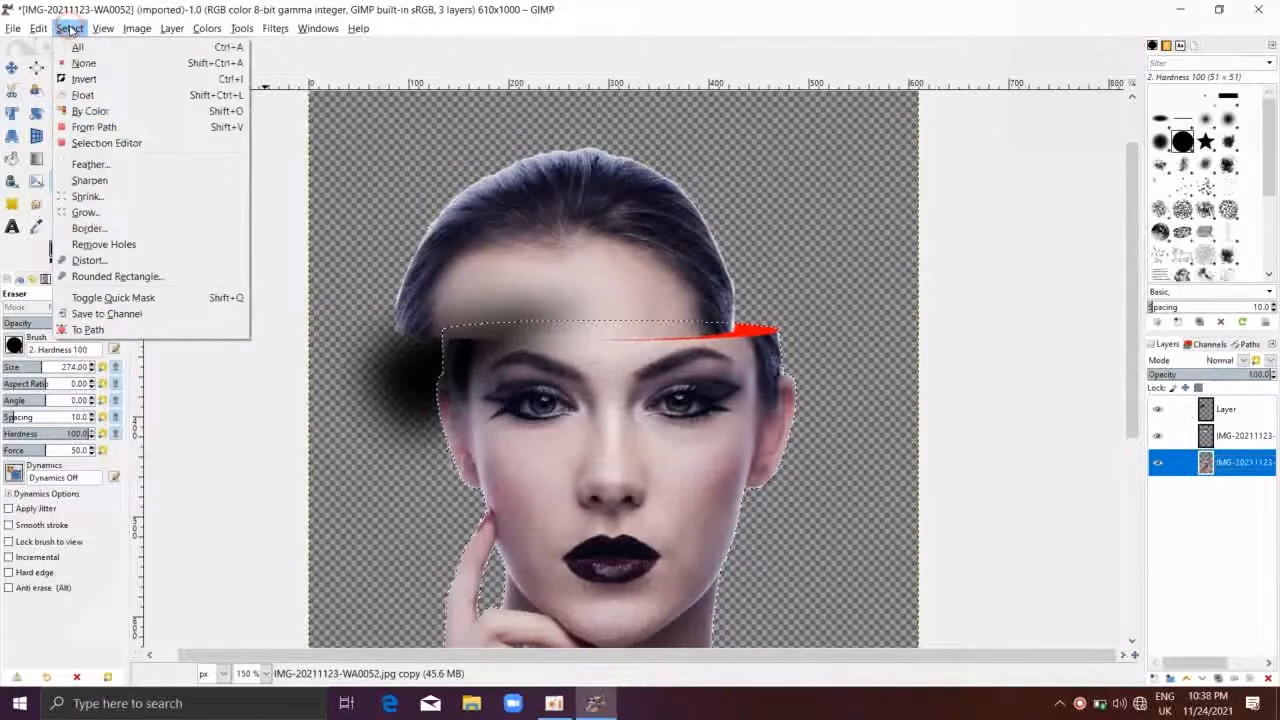
click(85, 77)
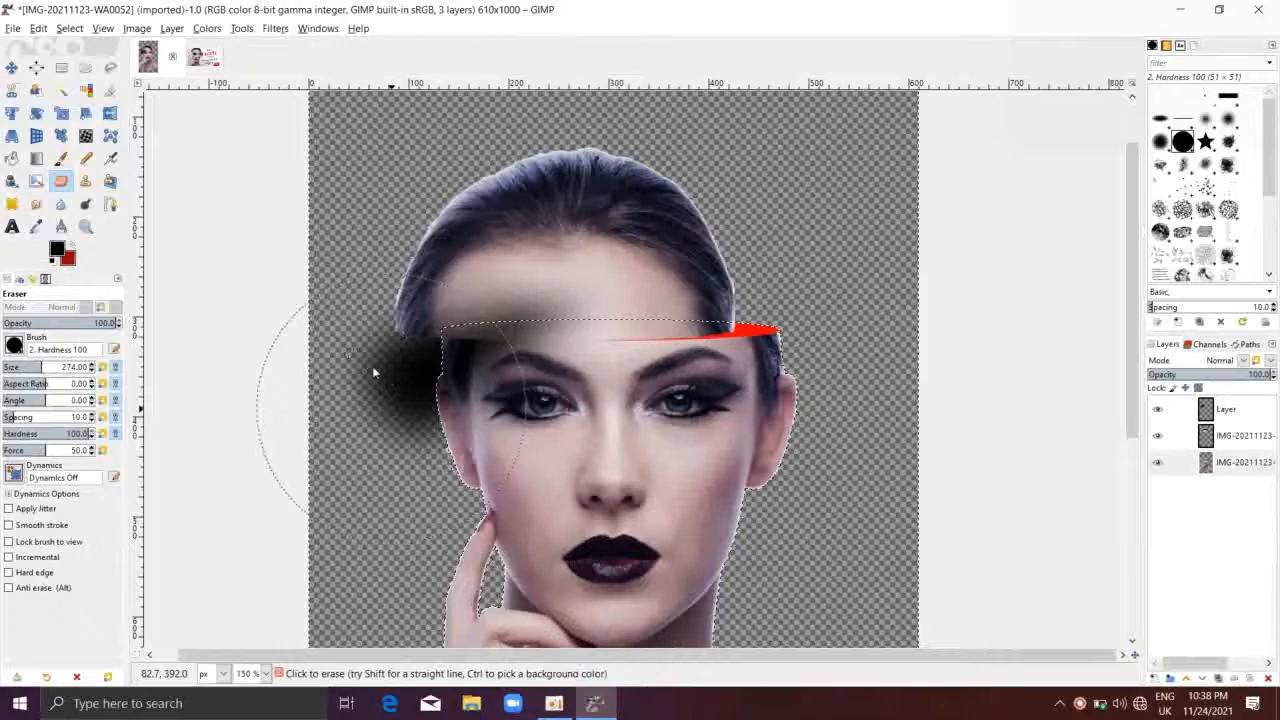
click(1259, 404)
mouse_move(405, 373)
mouse_down()
mouse_move(397, 396)
mouse_move(474, 356)
mouse_move(680, 296)
mouse_up()
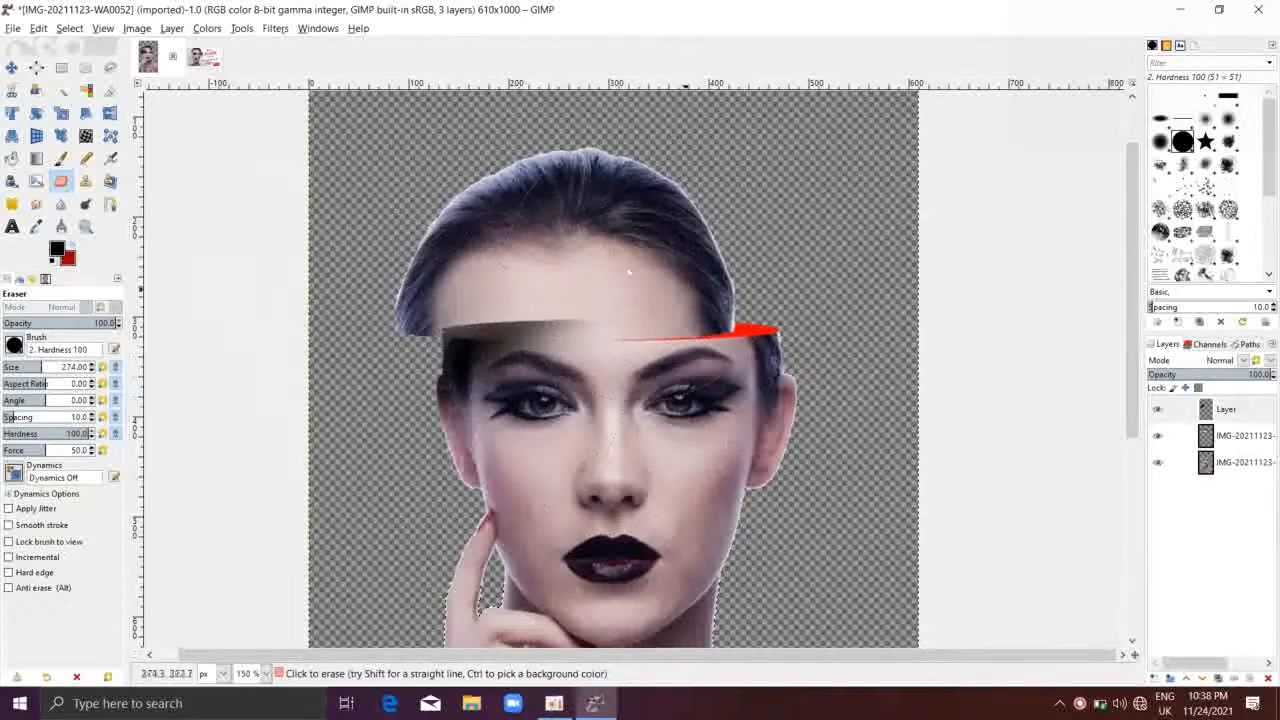
Clear the selection and lower the shadow layer one step so it sits beneath the head-top layer
right_click(484, 277)
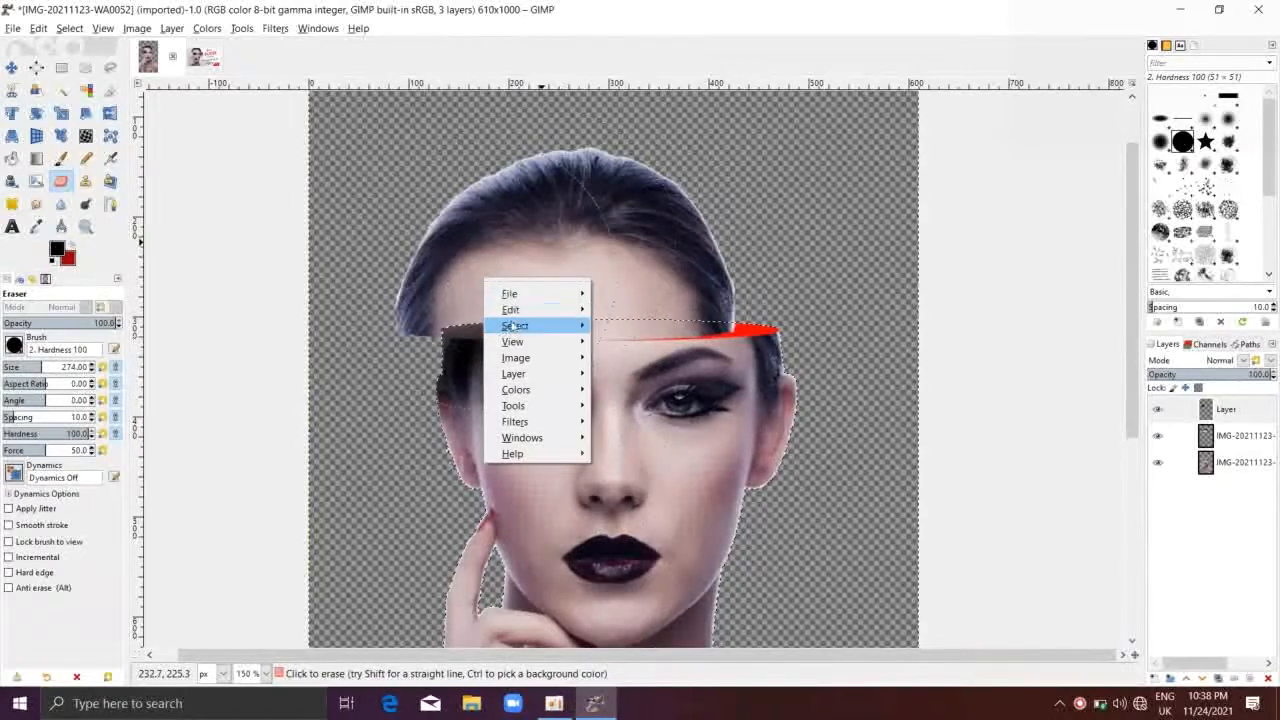
mouse_move(522, 332)
click(660, 348)
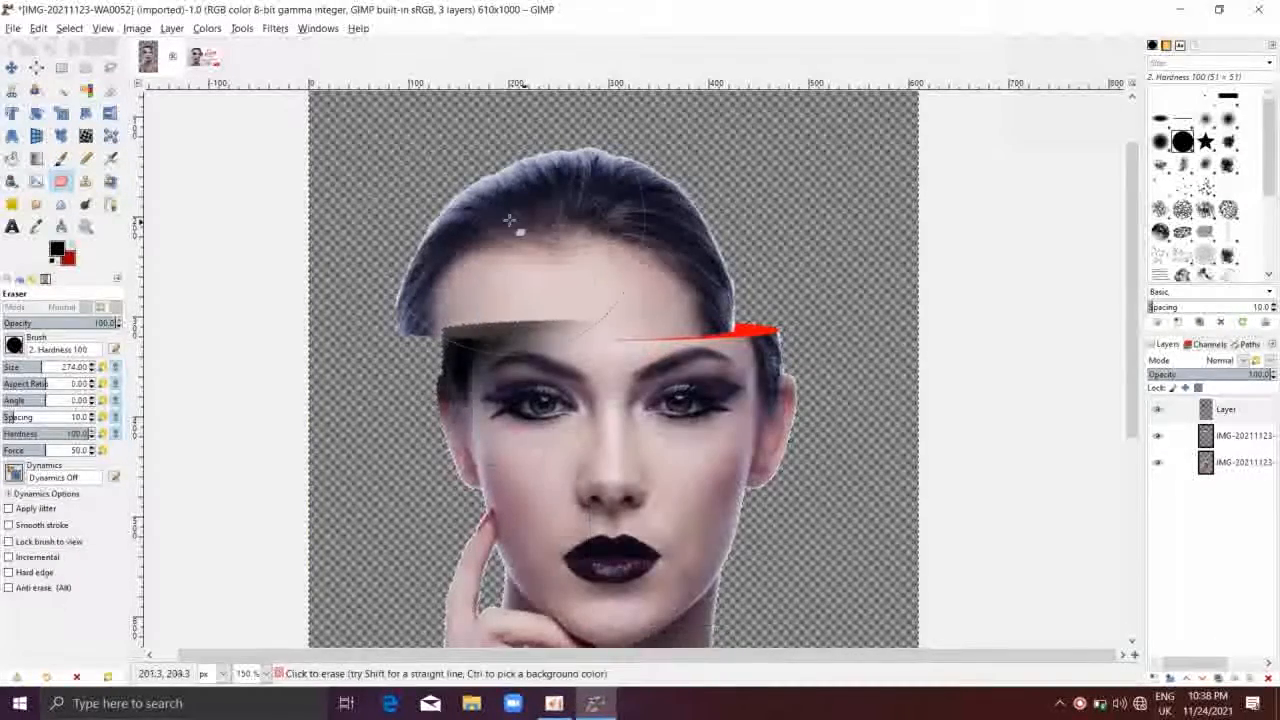
click(1234, 416)
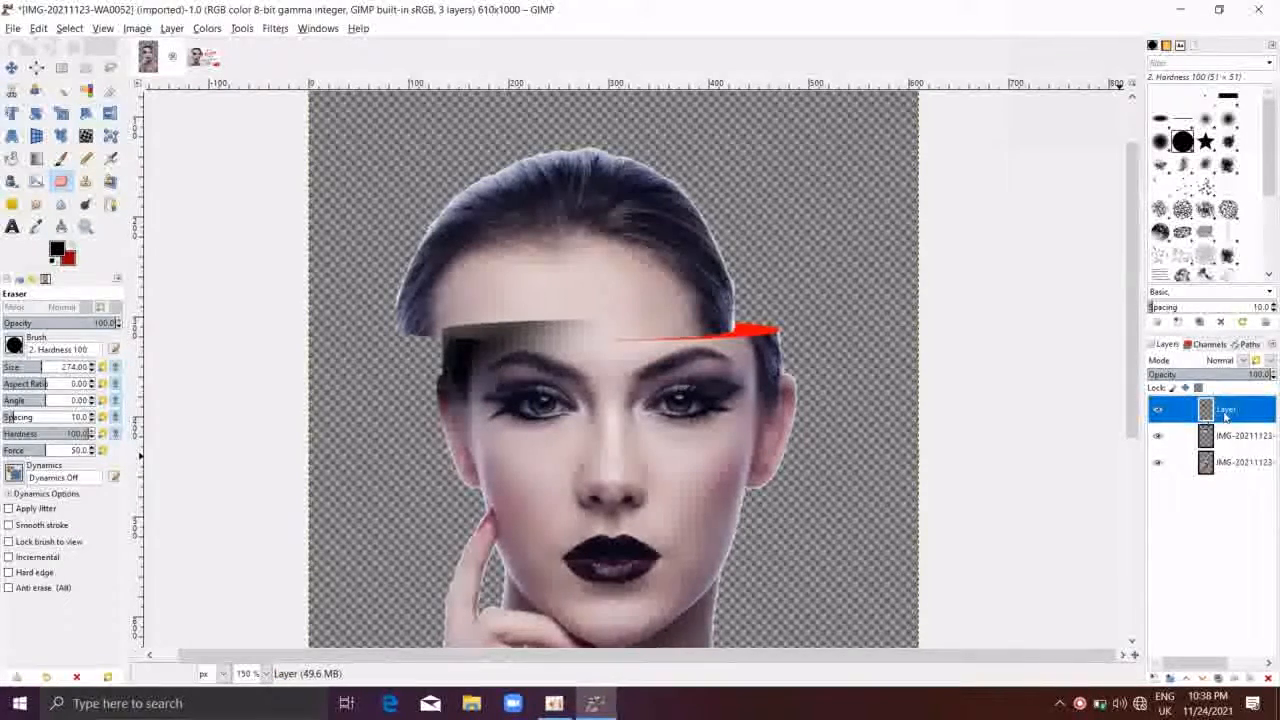
click(1202, 678)
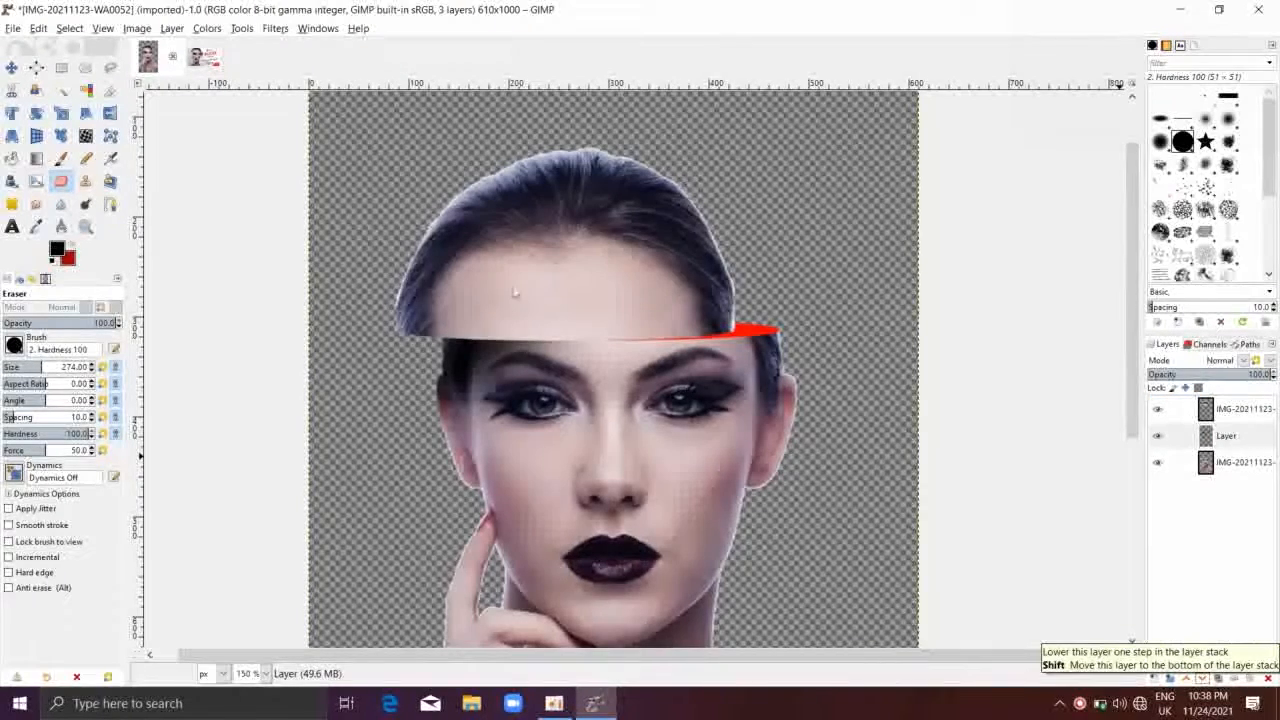